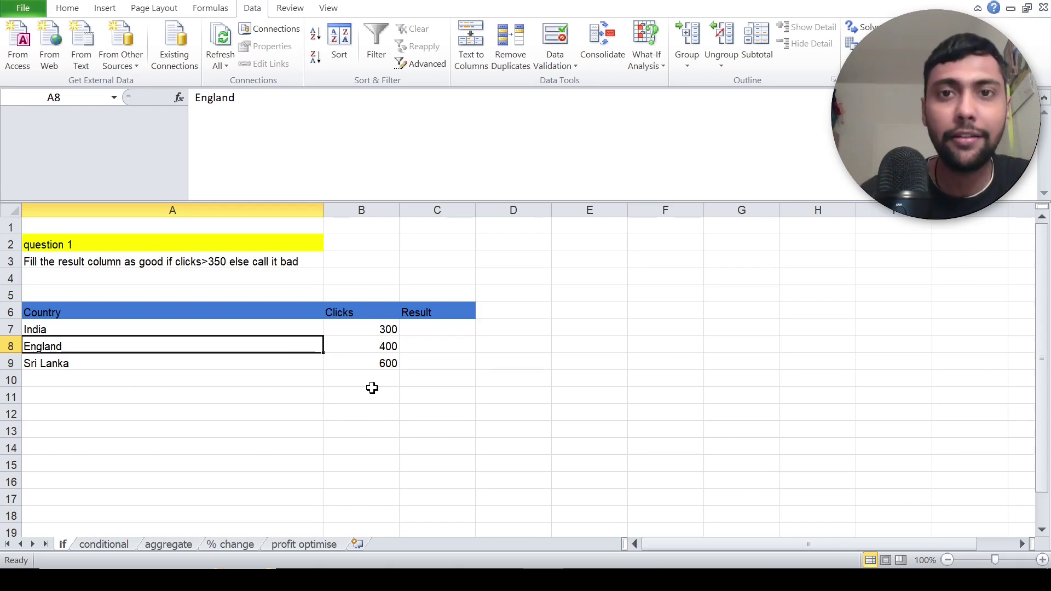
Step: Review question 1's Country, Clicks and empty Result columns
left_click(249, 260)
left_click(234, 311)
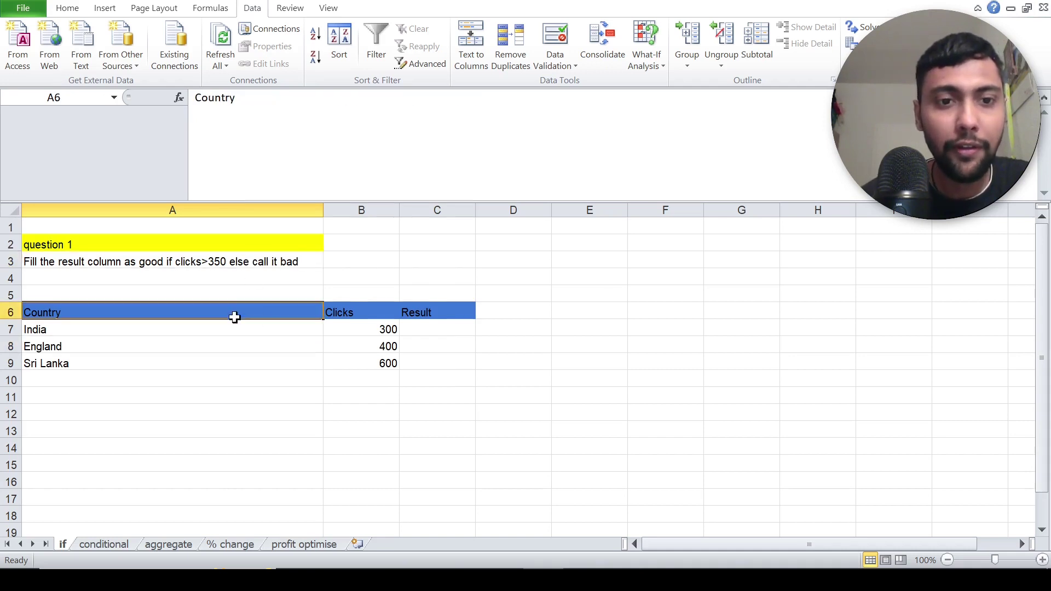
left_click(233, 330)
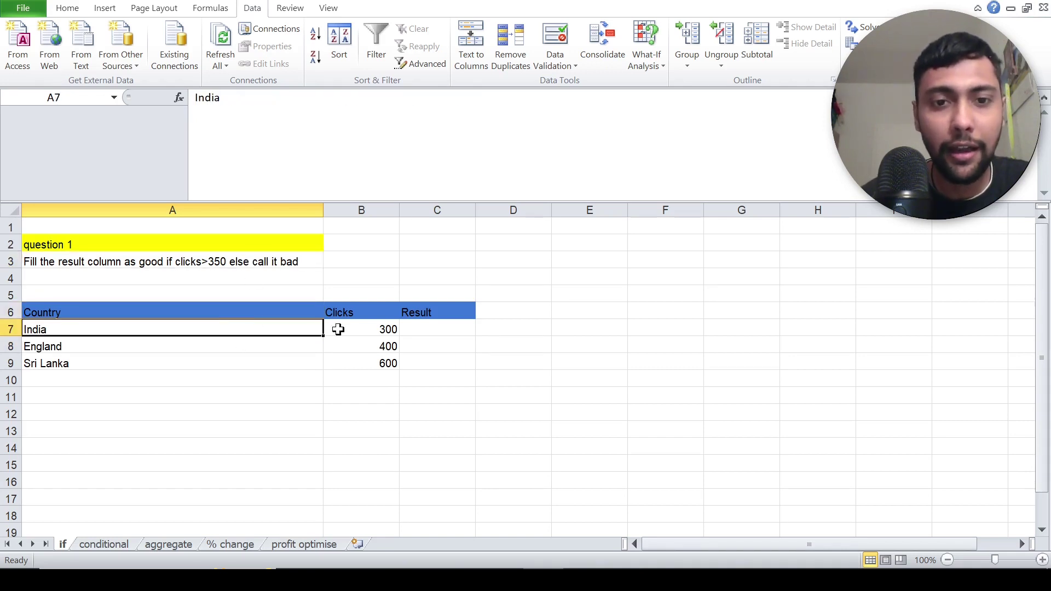
left_click_drag(345, 313, 353, 371)
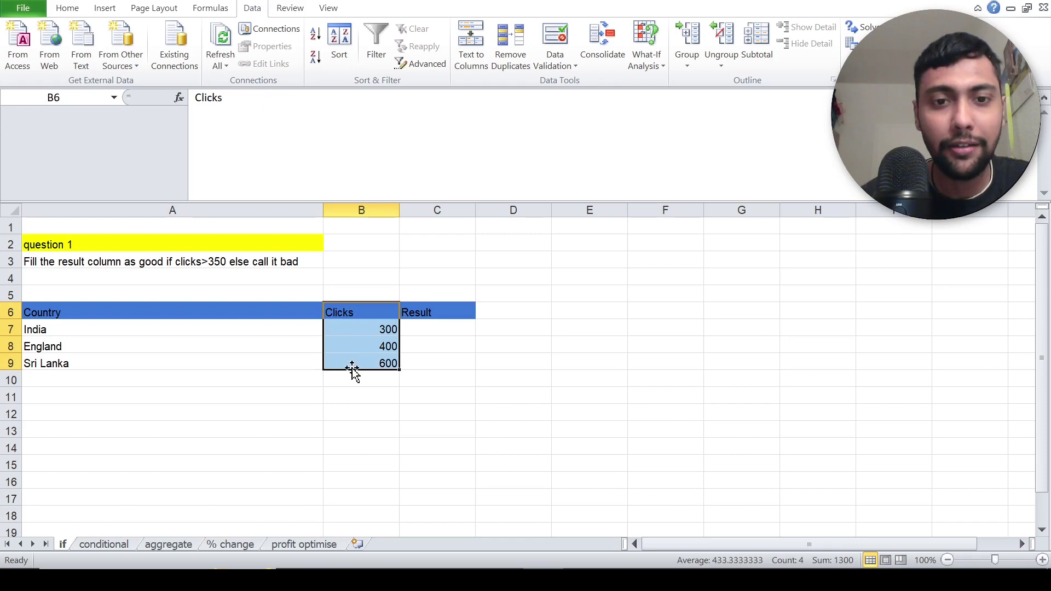
left_click(146, 261)
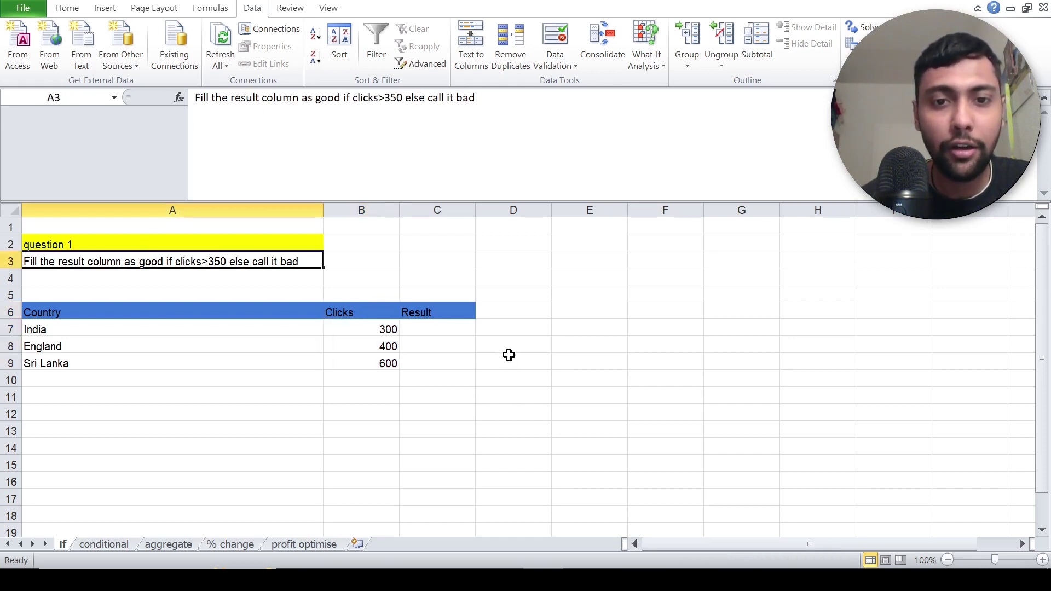
left_click(455, 315)
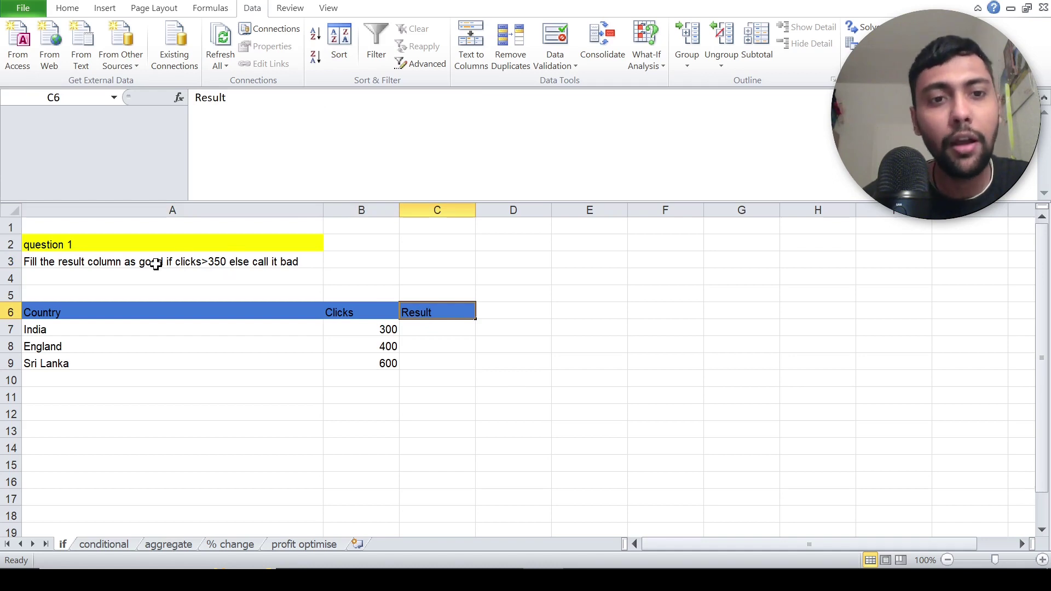
Step: Enter =IF(B7>350,"good","bad") in C7 for India, accepting Excel's formula correction
left_click(427, 328)
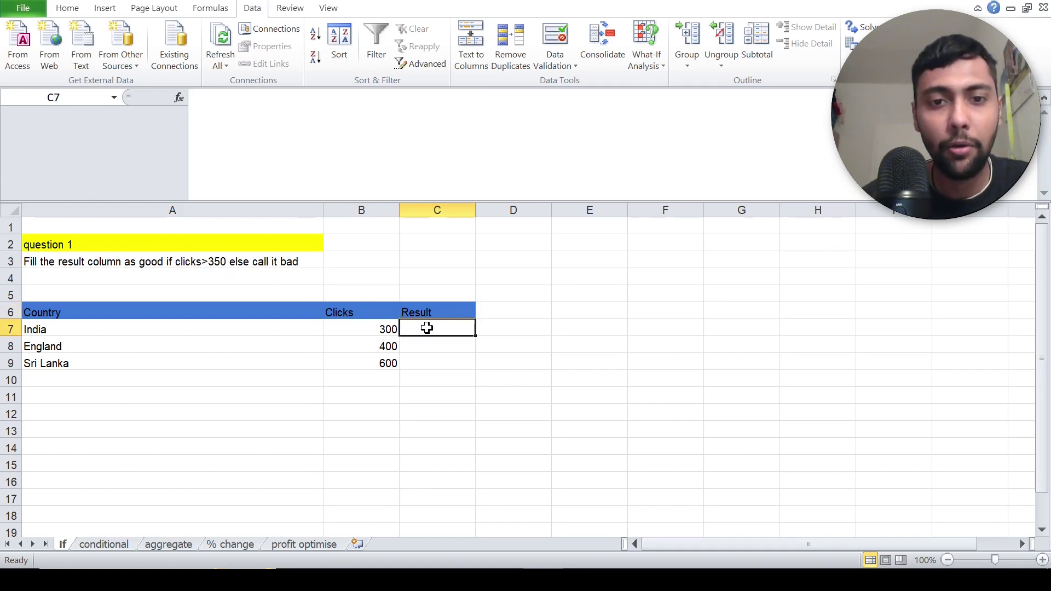
type("=i")
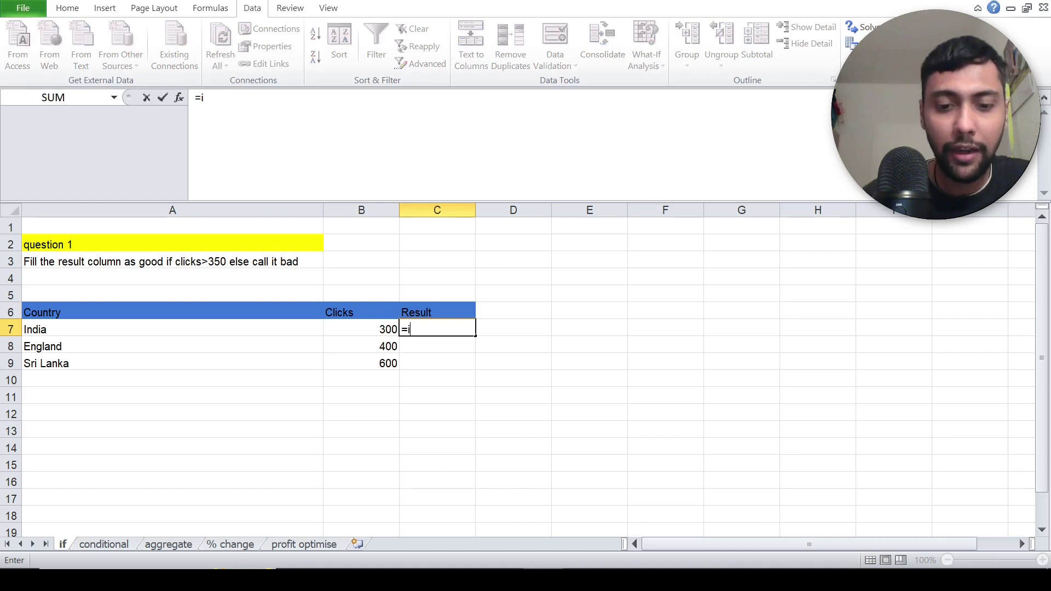
type("f(")
key("Left")
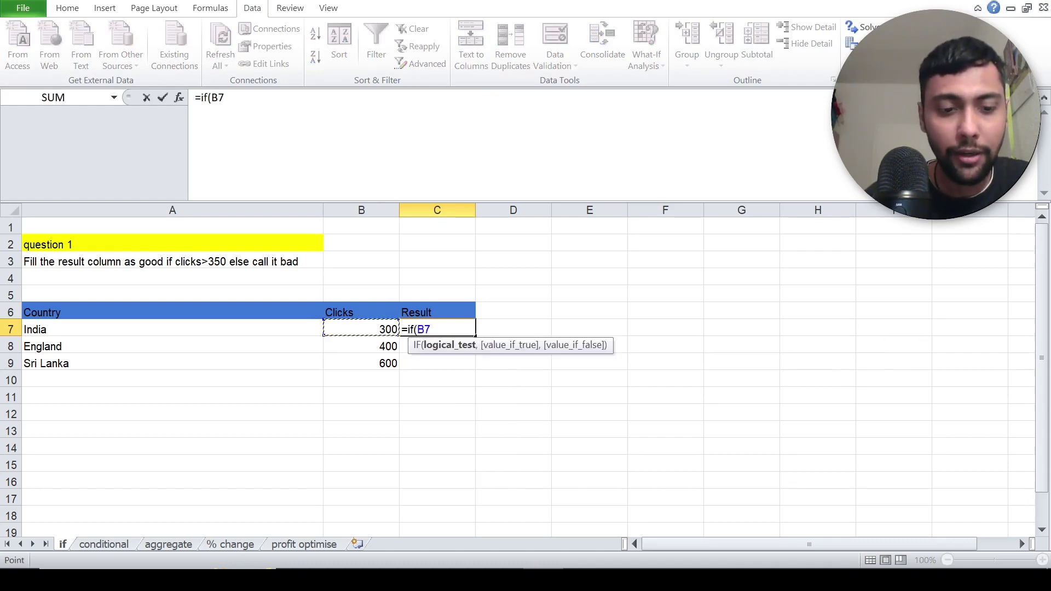
type(">350")
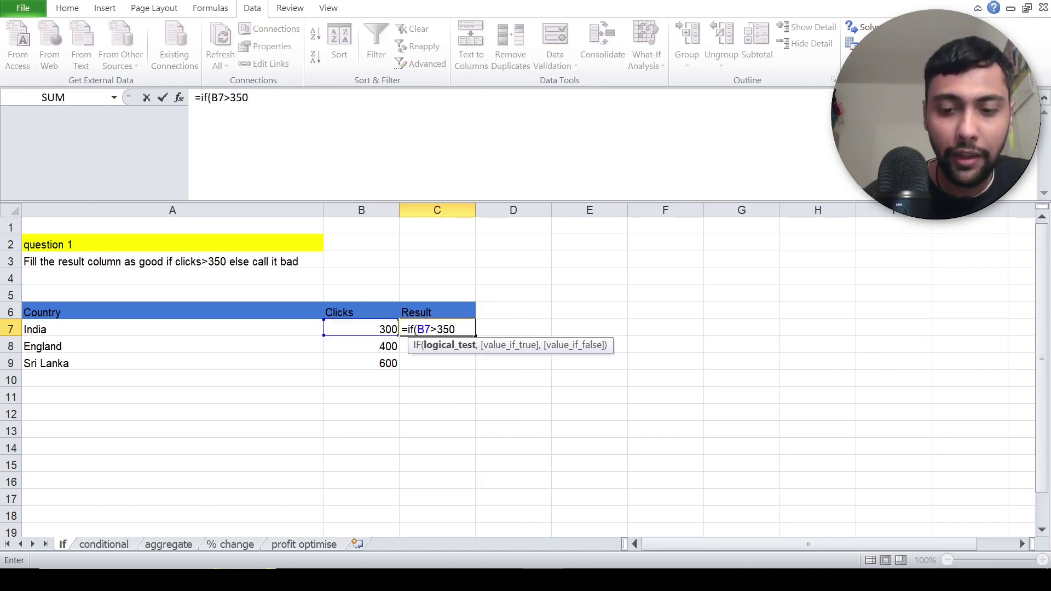
type(",\"good\"")
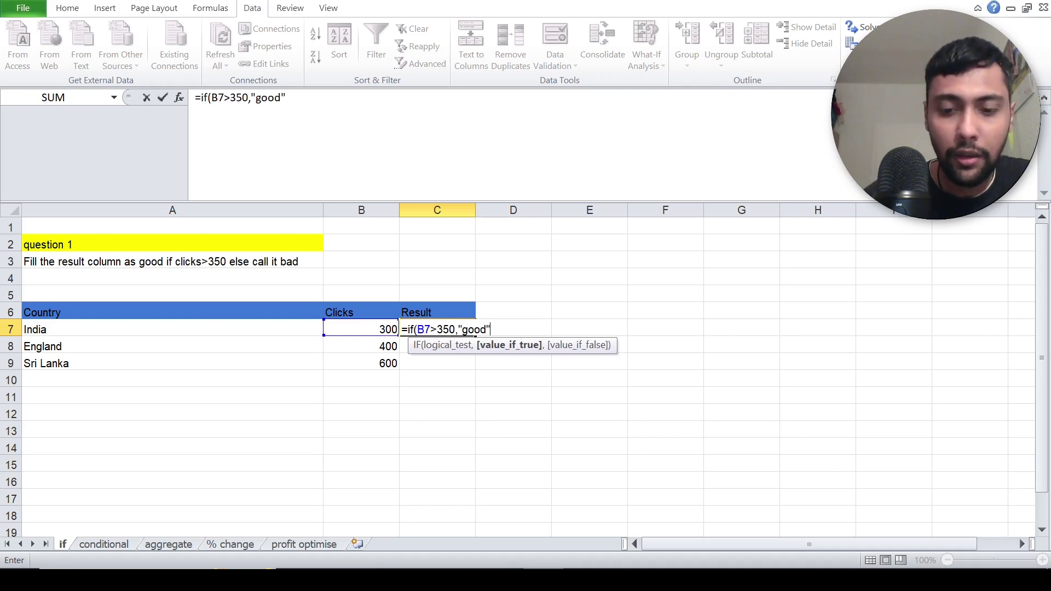
type(",\"bad)")
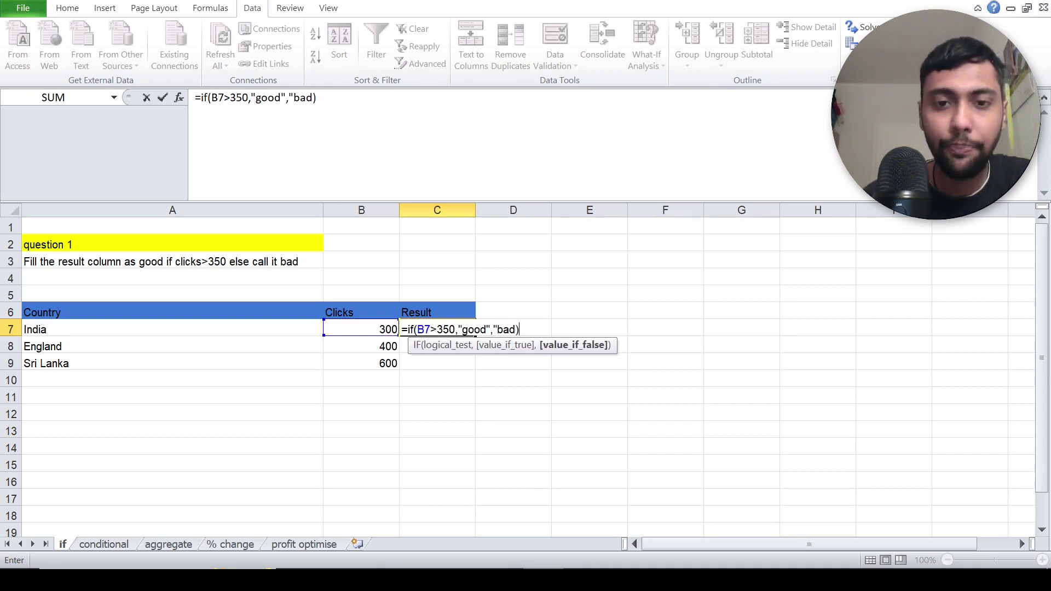
key("Return")
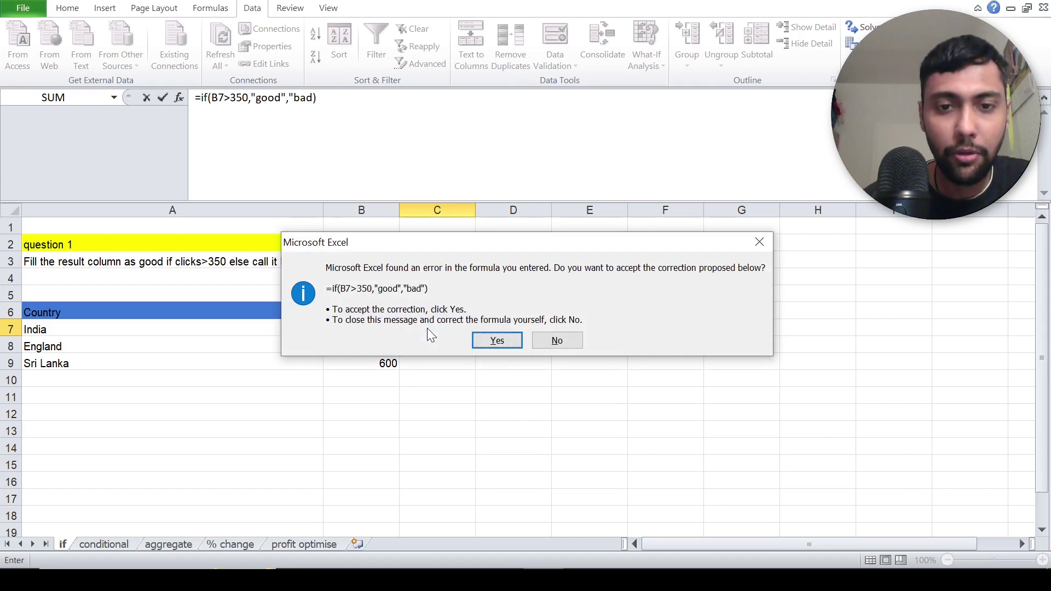
key("Return")
Step: Fill the IF formula down to C8:C9 and check England's and Sri Lanka's results
left_click(459, 328)
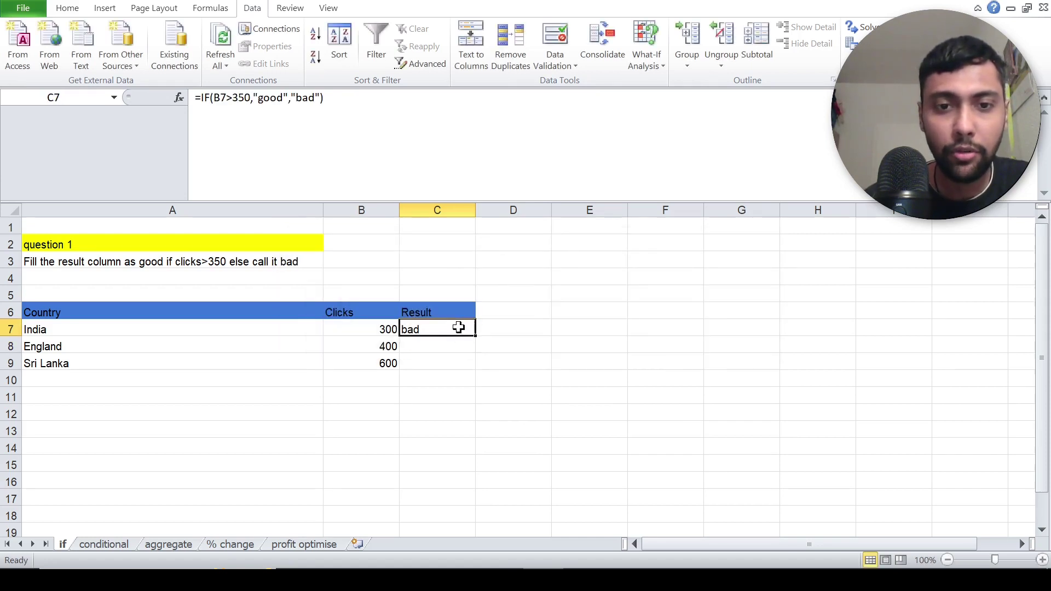
double_click(477, 334)
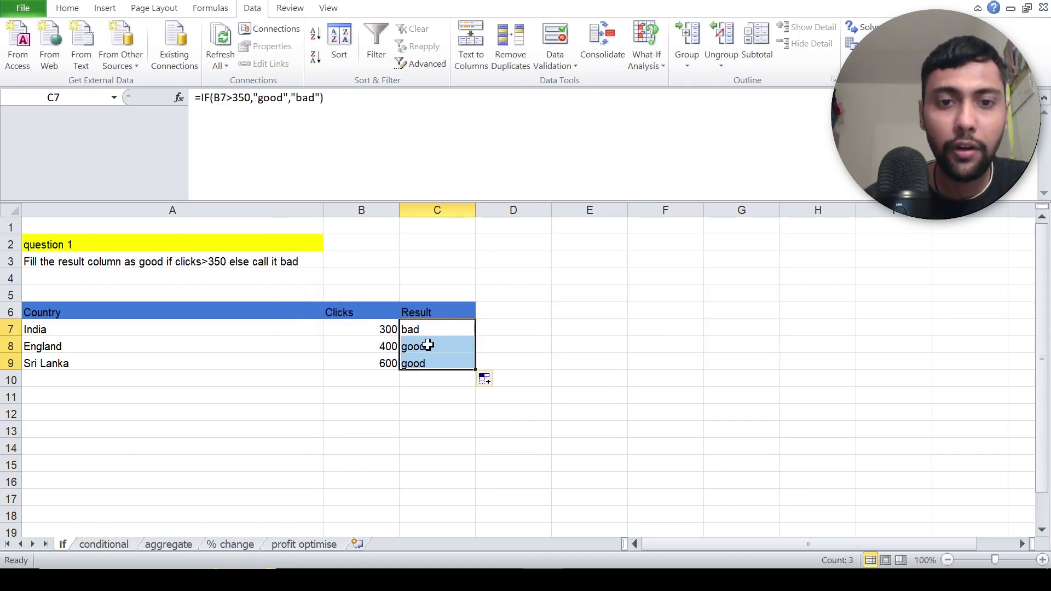
left_click(468, 345)
key("Left")
key("Right")
key("Up")
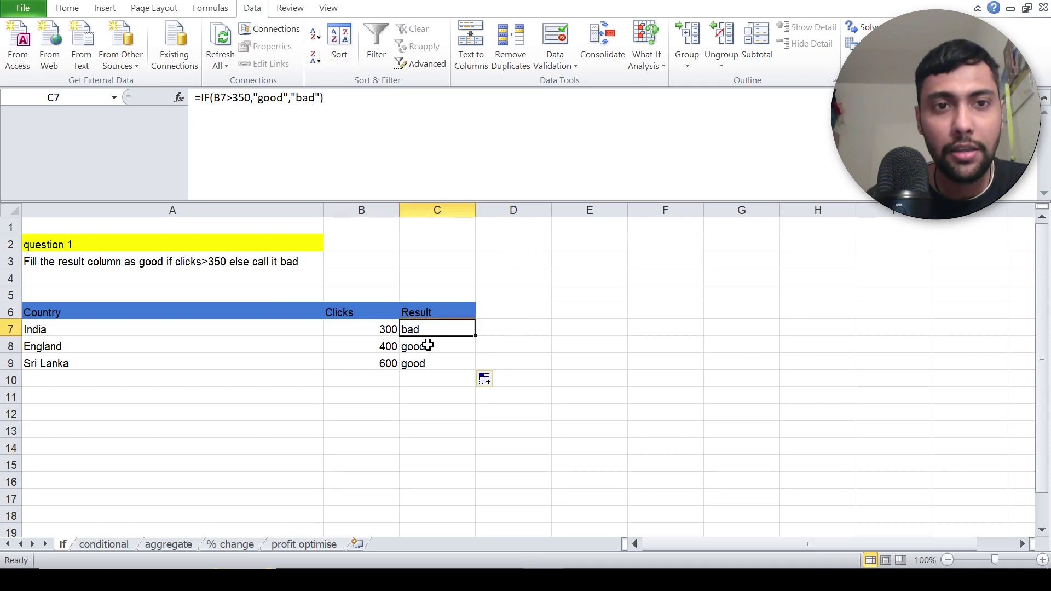
key("Down")
key("Down")
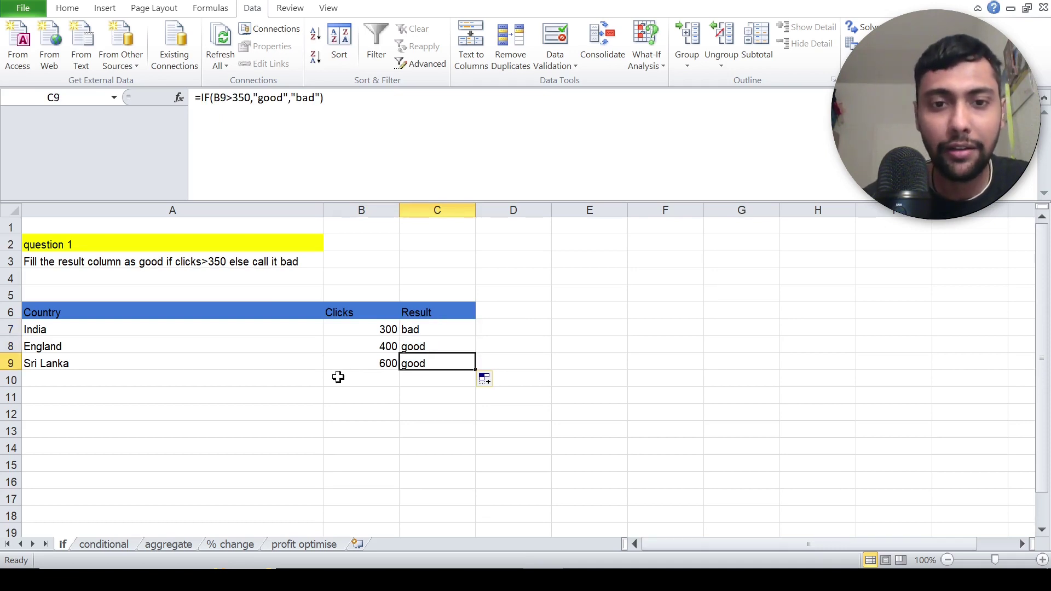
Step: Open the conditional sheet and look over question 2 and Facebook's Clicks and Impressions values
left_click(130, 549)
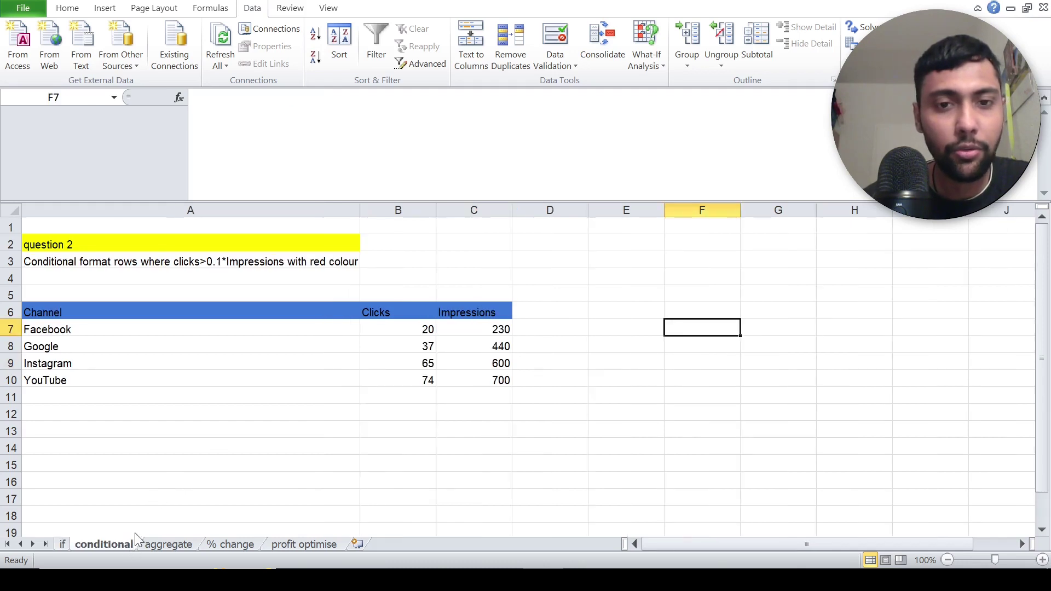
left_click(244, 366)
key("Up")
key("Up")
key("Up")
key("Up")
key("Up")
key("Up")
key("Up")
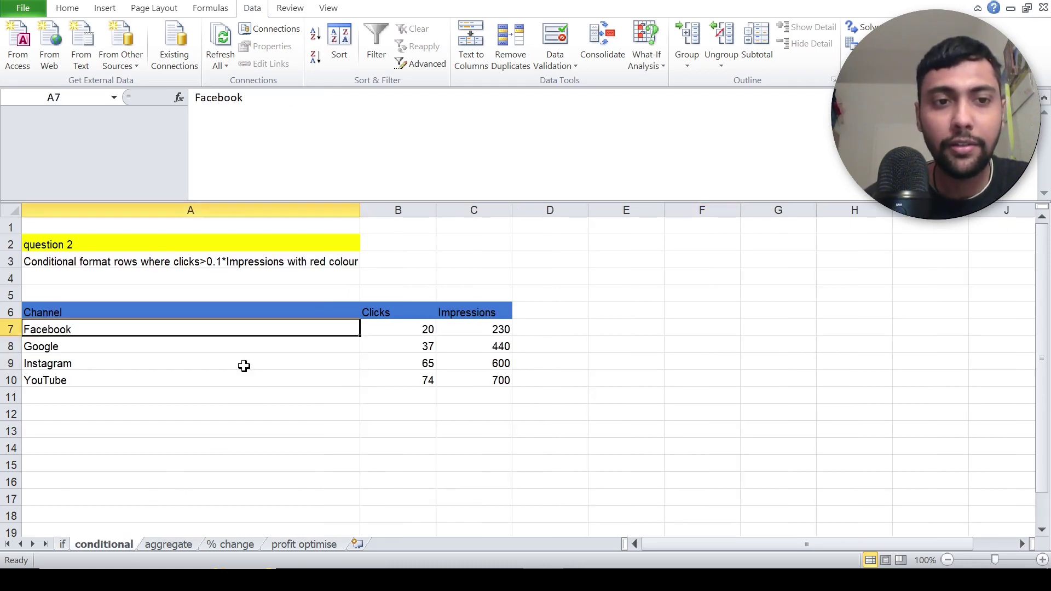
key("Down")
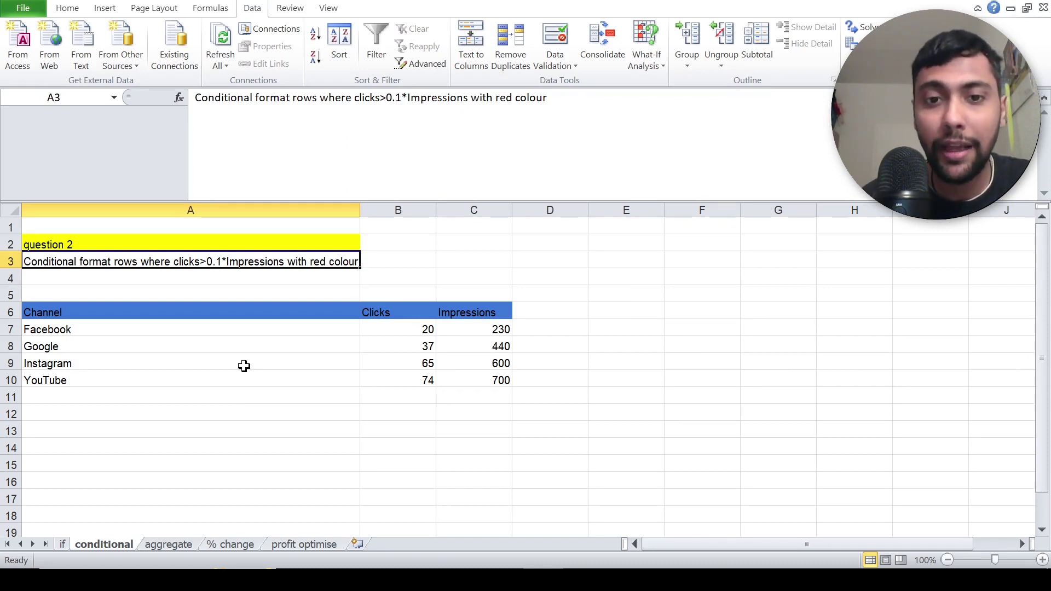
left_click(455, 330)
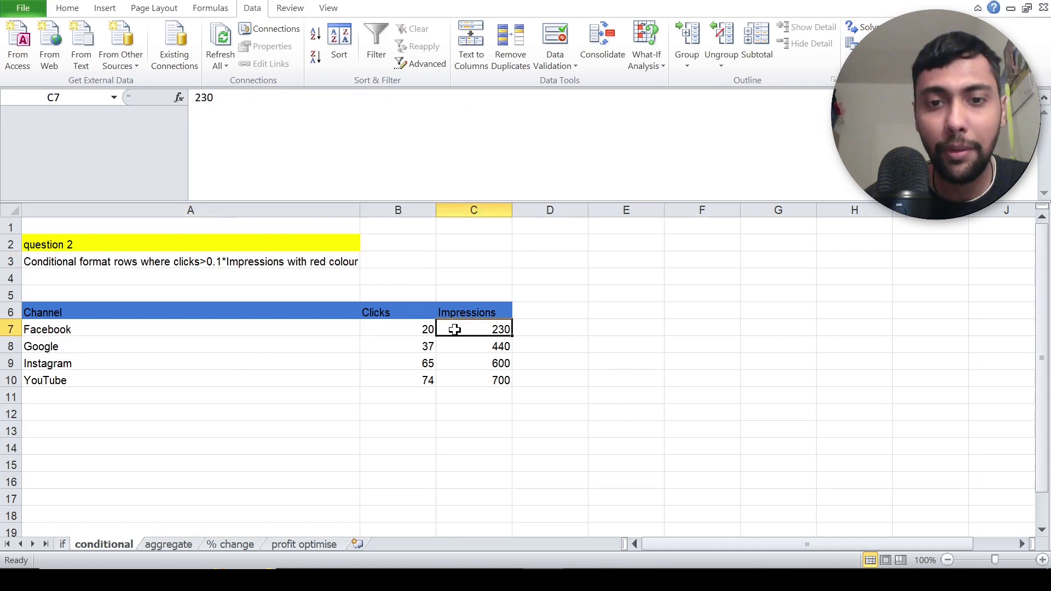
key("Left")
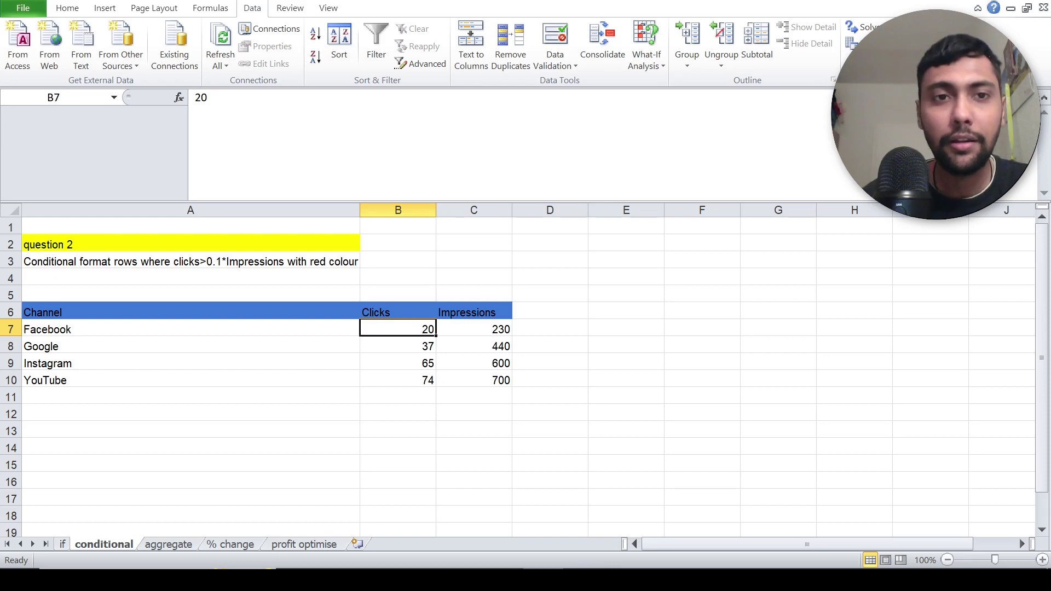
Step: Start a new conditional formatting rule of type 'Use a formula'
left_click(68, 9)
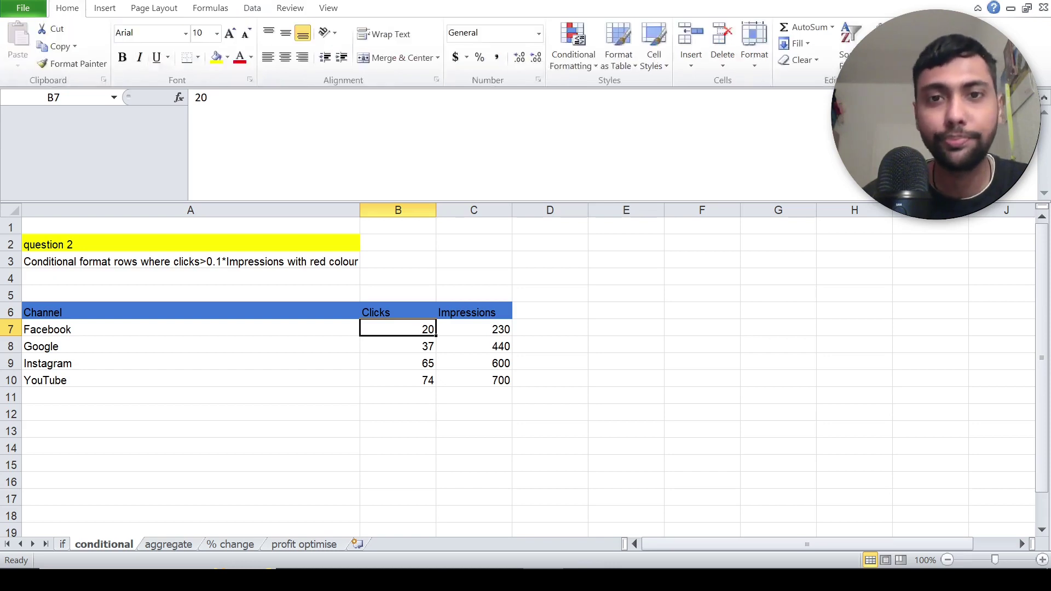
left_click(577, 70)
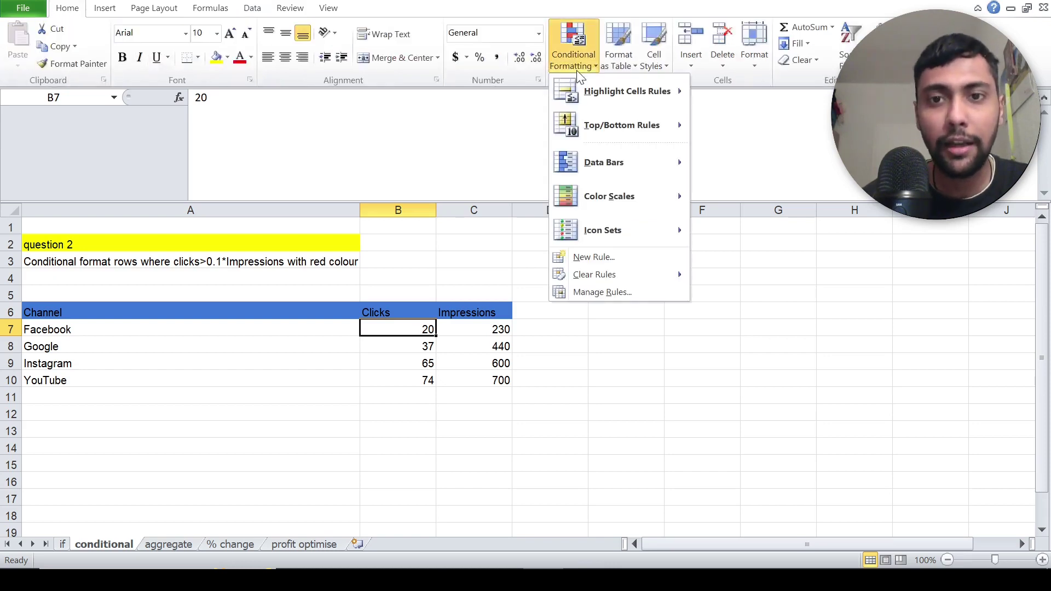
left_click(590, 258)
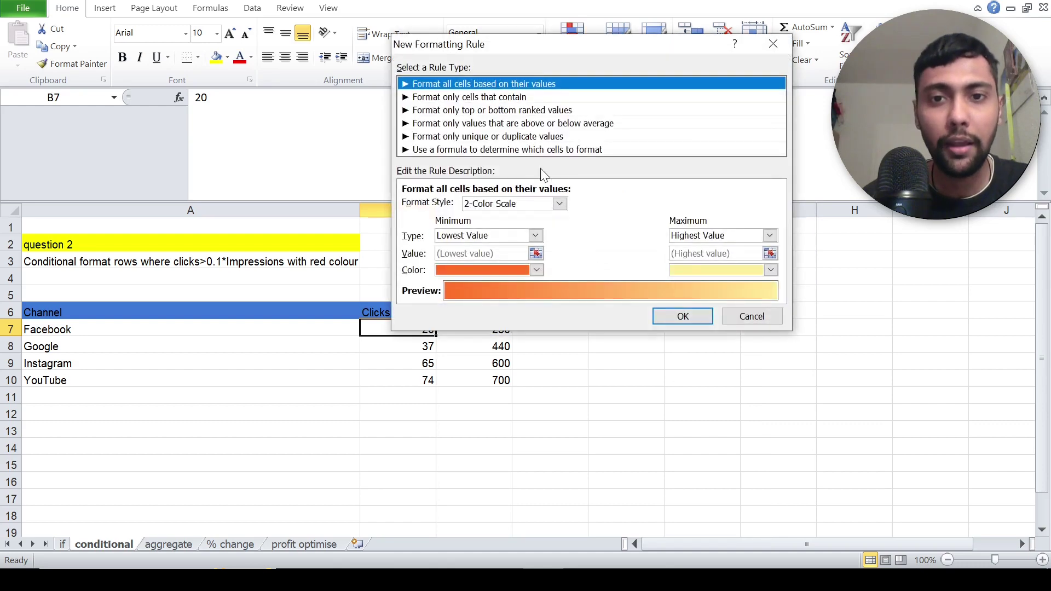
left_click(537, 150)
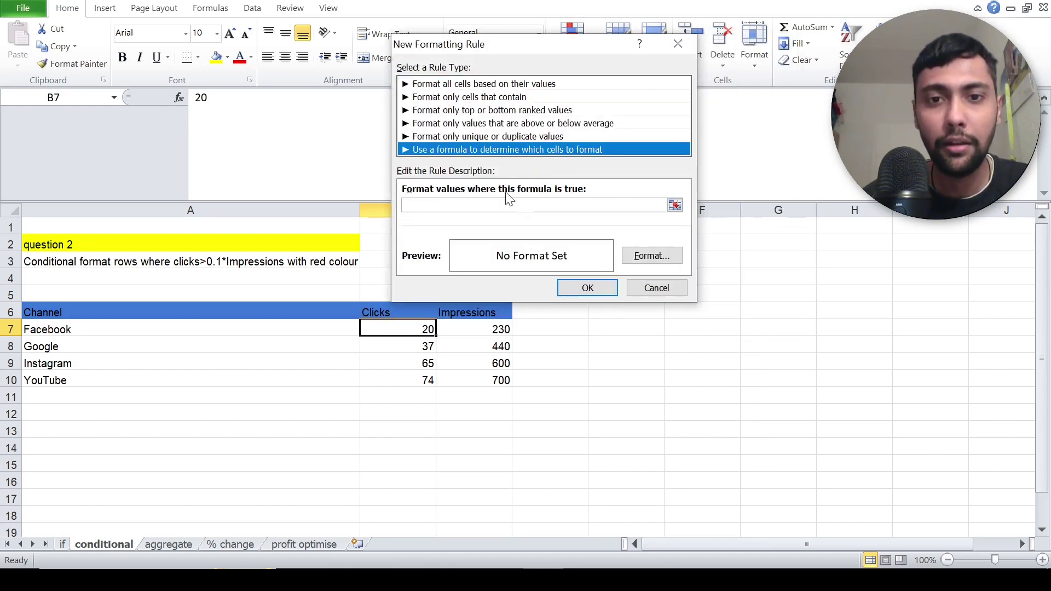
Step: Build the rule formula comparing Facebook's clicks B7 with 0.1 times impressions C7
left_click(403, 205)
type("=")
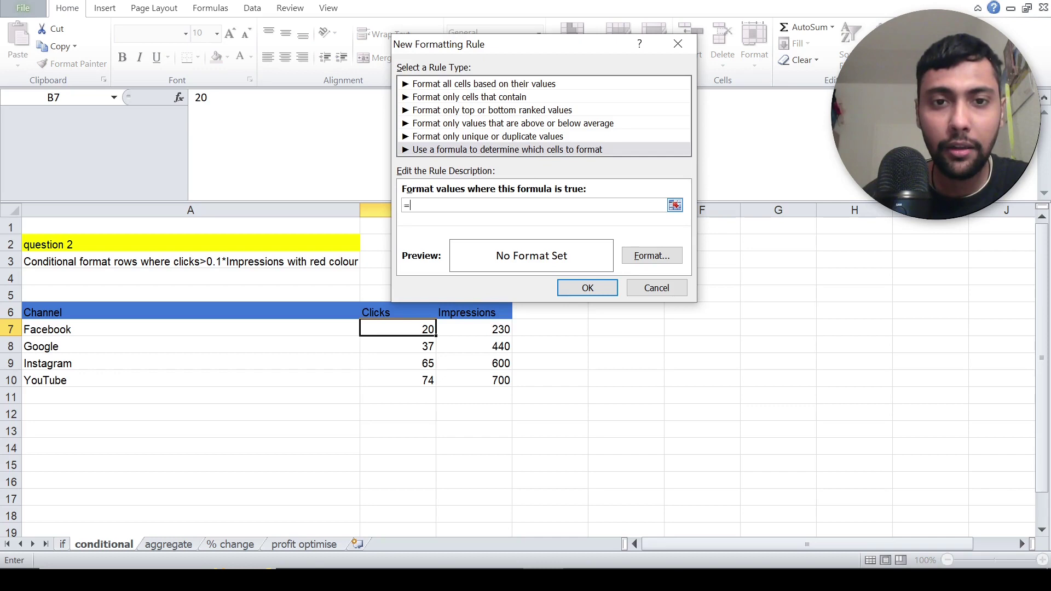
left_click(414, 329)
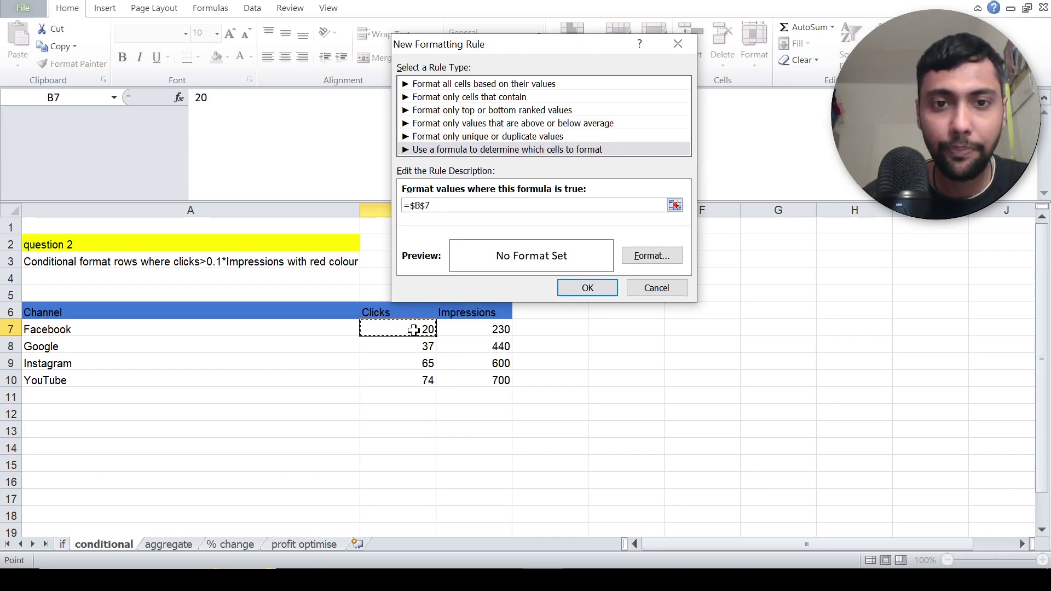
type(">")
key("Left")
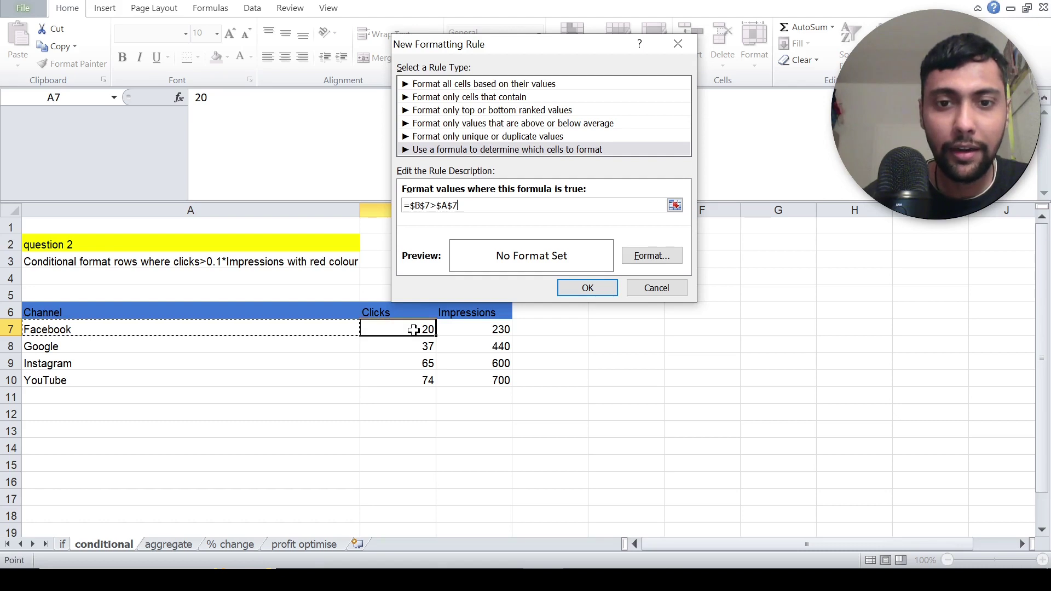
key("BackSpace")
key("BackSpace")
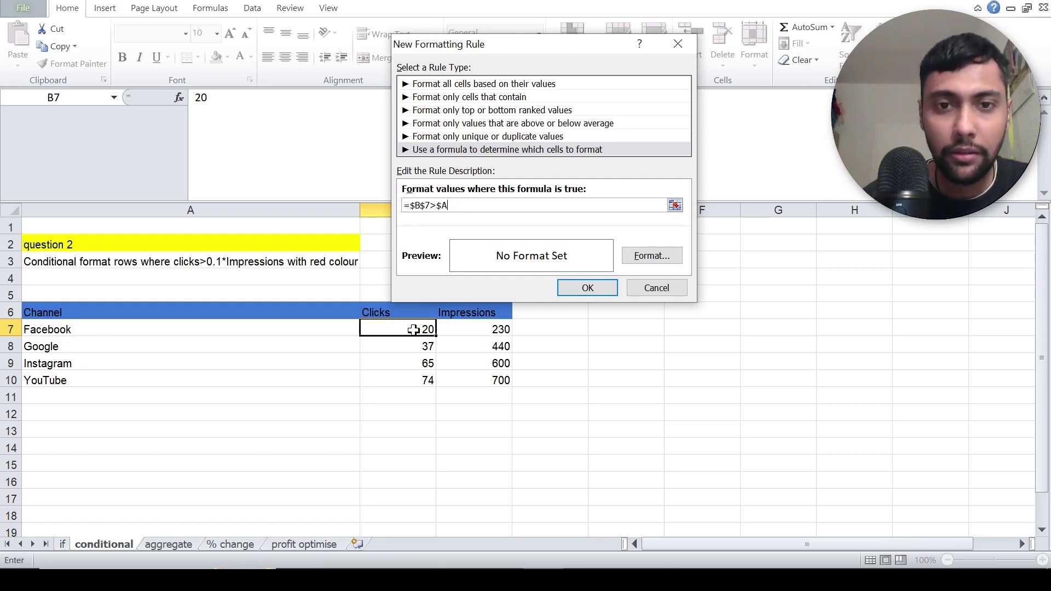
key("BackSpace")
key("BackSpace")
type("0.1")
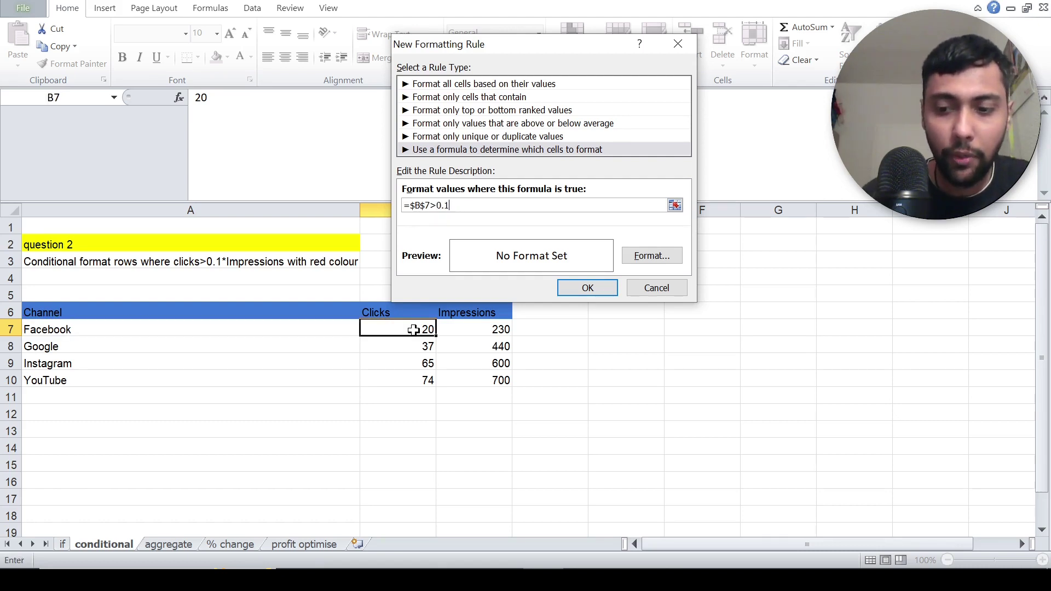
type("*")
left_click(459, 327)
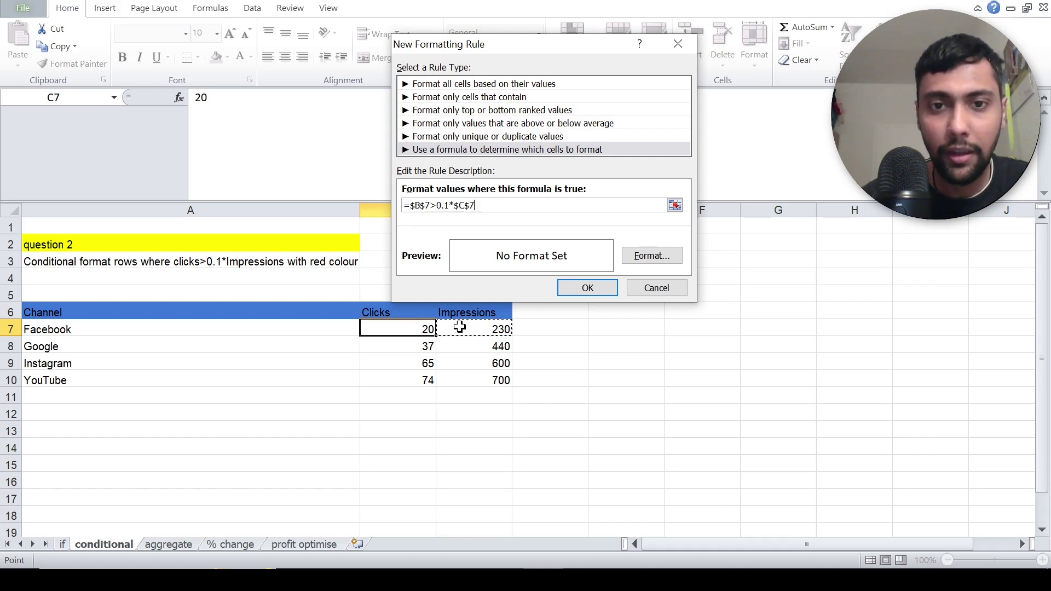
Step: Remove the $ locks so the rule reads =B7>0.1*C7
left_click(414, 205)
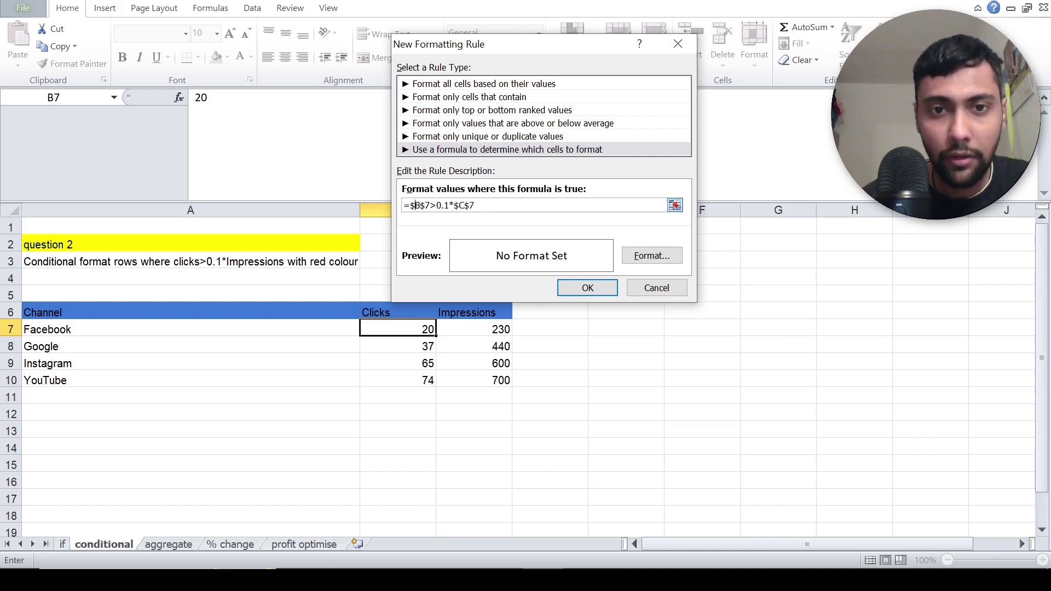
key("BackSpace")
type("$")
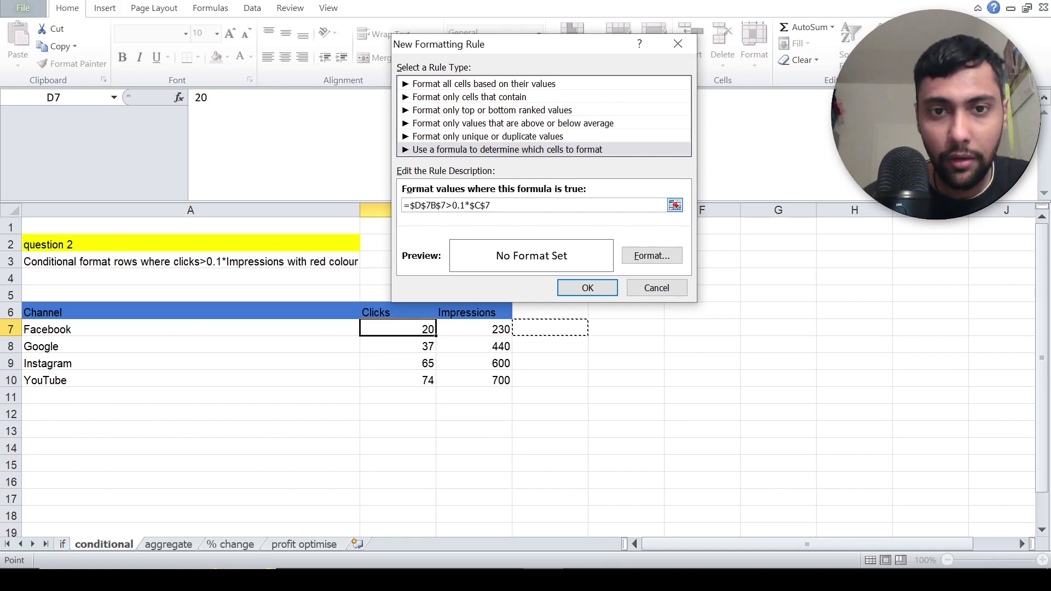
key("BackSpace")
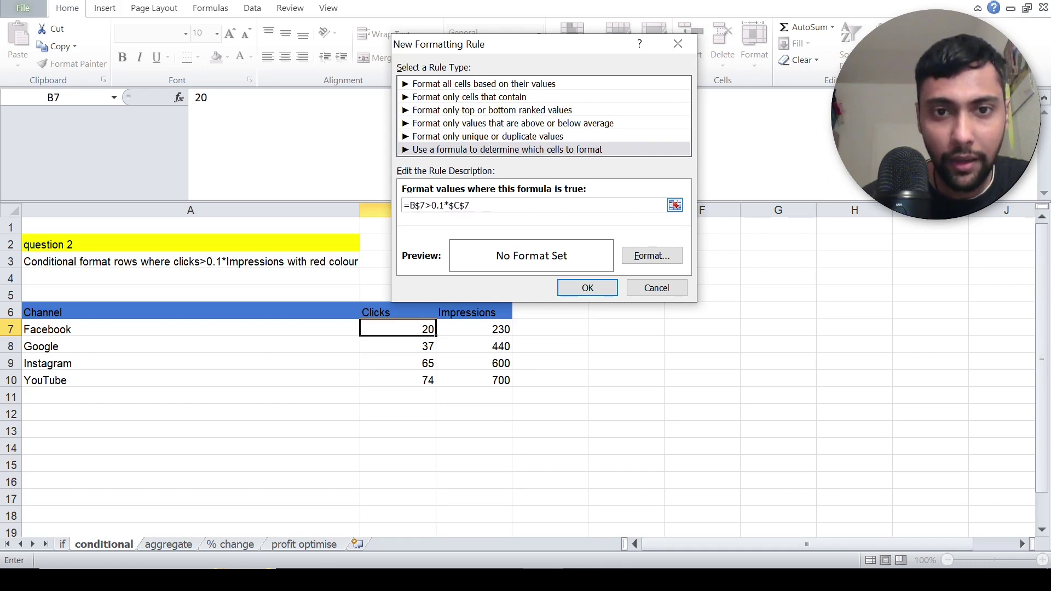
key("BackSpace")
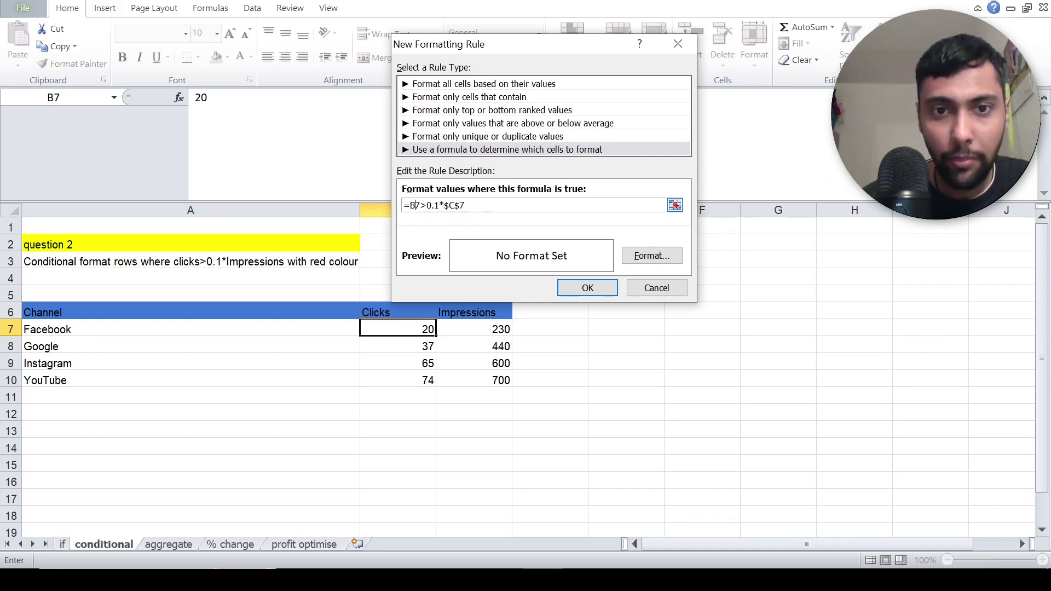
key("BackSpace")
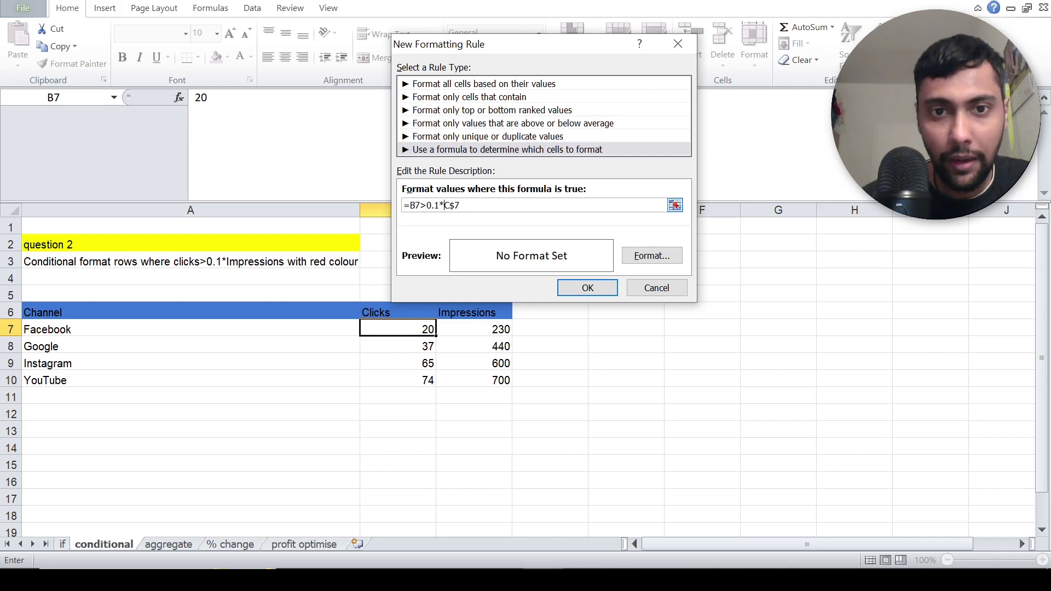
key("BackSpace")
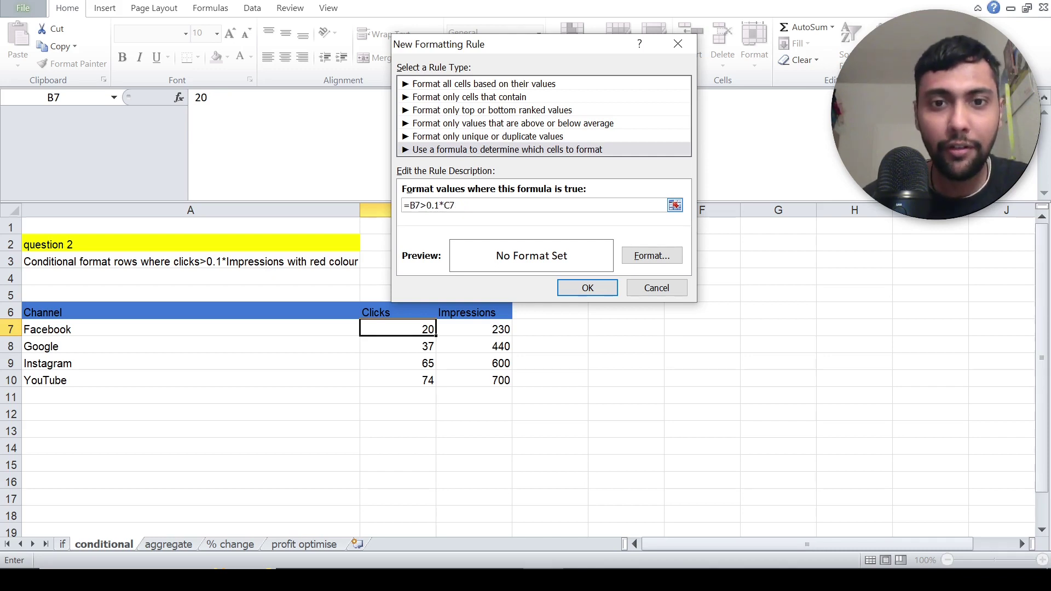
Step: Give the rule a red fill and save it
left_click(630, 256)
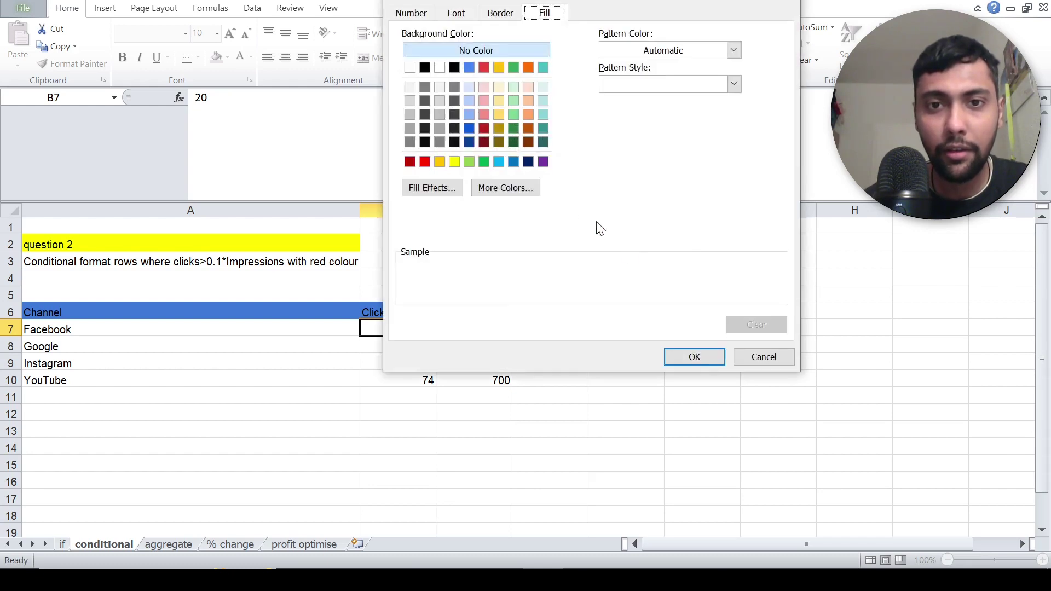
left_click(428, 165)
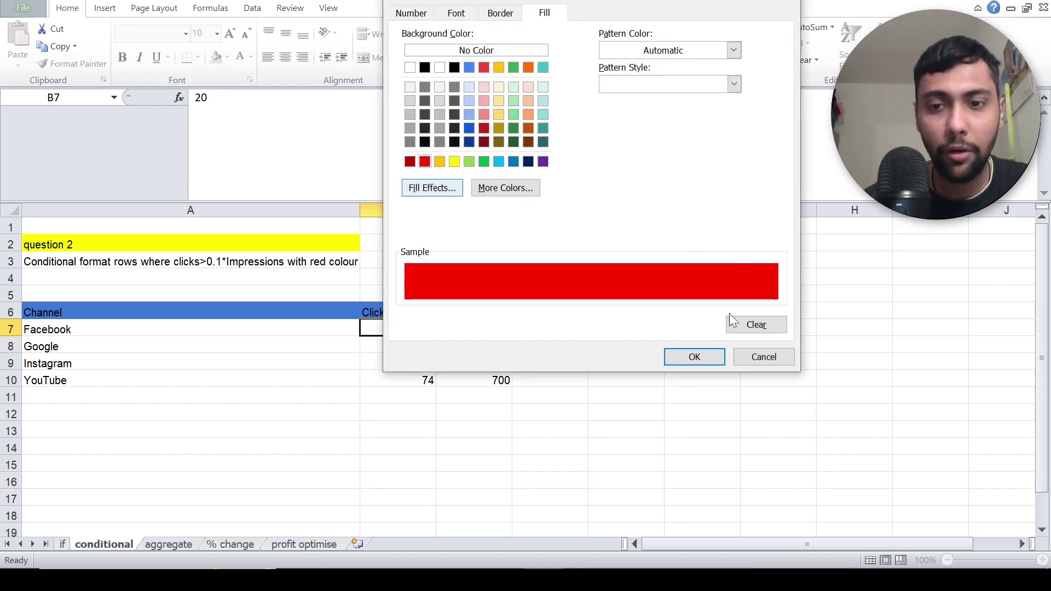
left_click(705, 360)
left_click(603, 287)
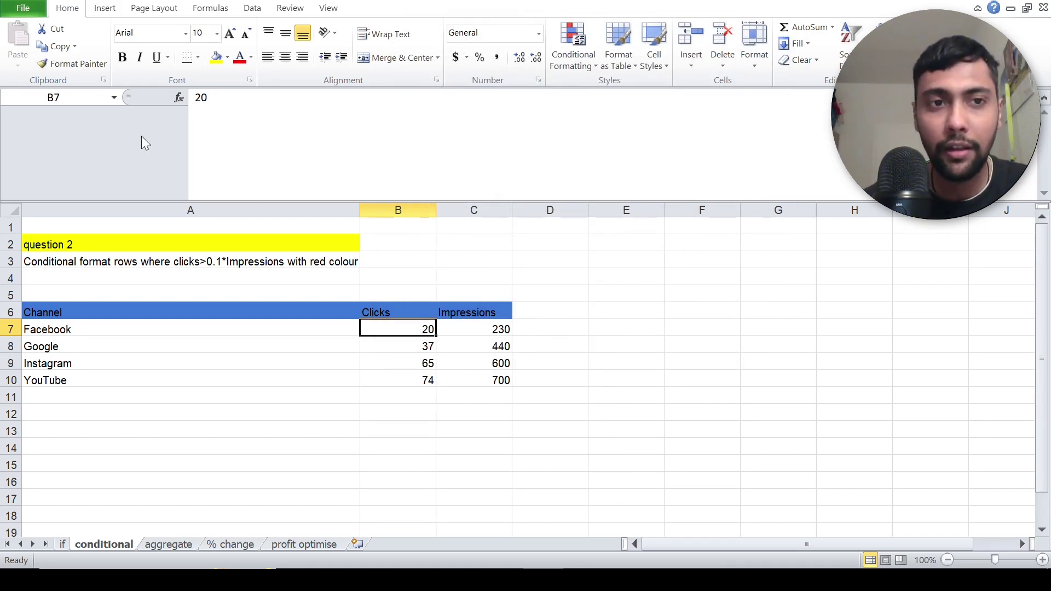
Step: Copy B7's formatting to B8:B10 with Format Painter, shading Instagram's 65 and YouTube's 74 red
left_click(82, 64)
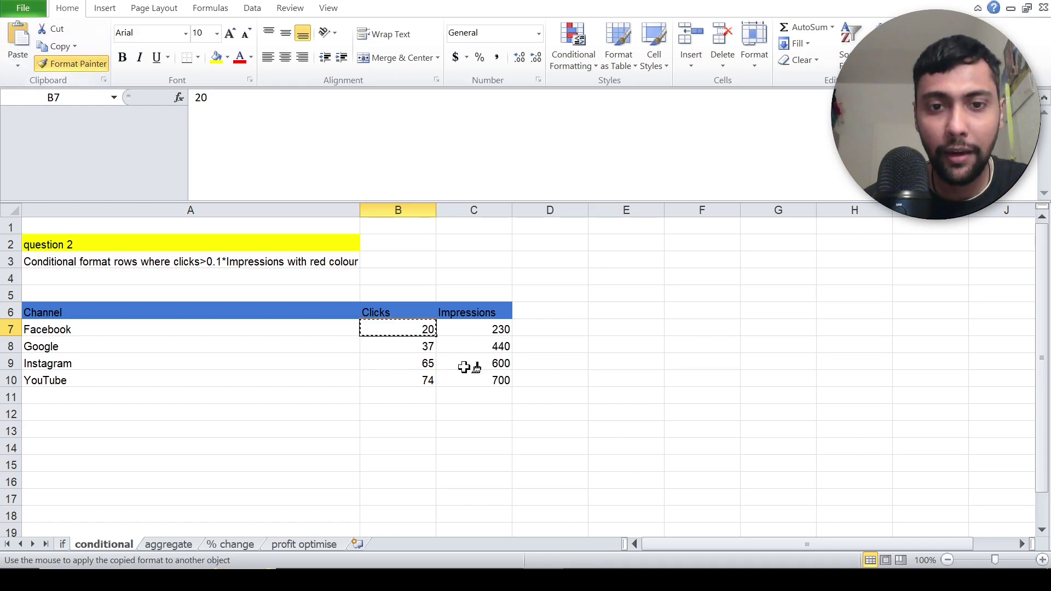
left_click(428, 351)
left_click_drag(427, 351, 429, 377)
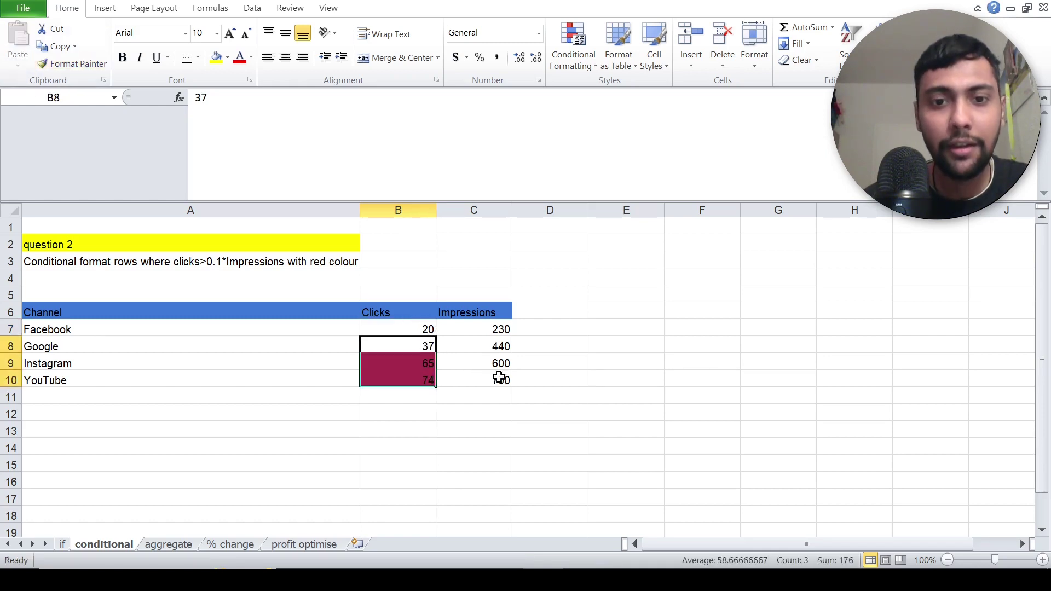
left_click(539, 378)
key("Left")
key("Up")
key("Left")
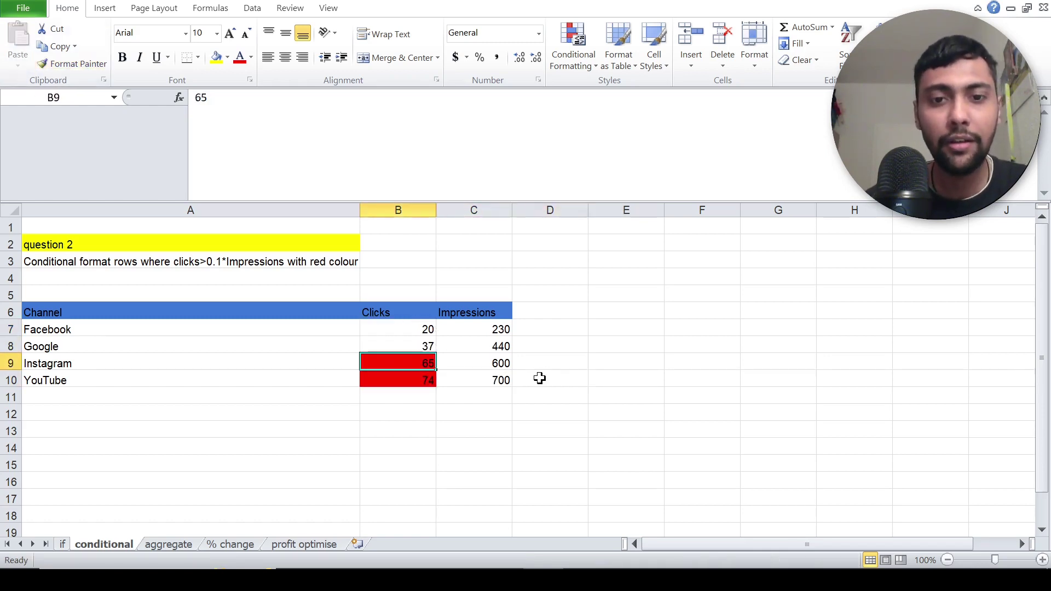
key("Right")
key("Left")
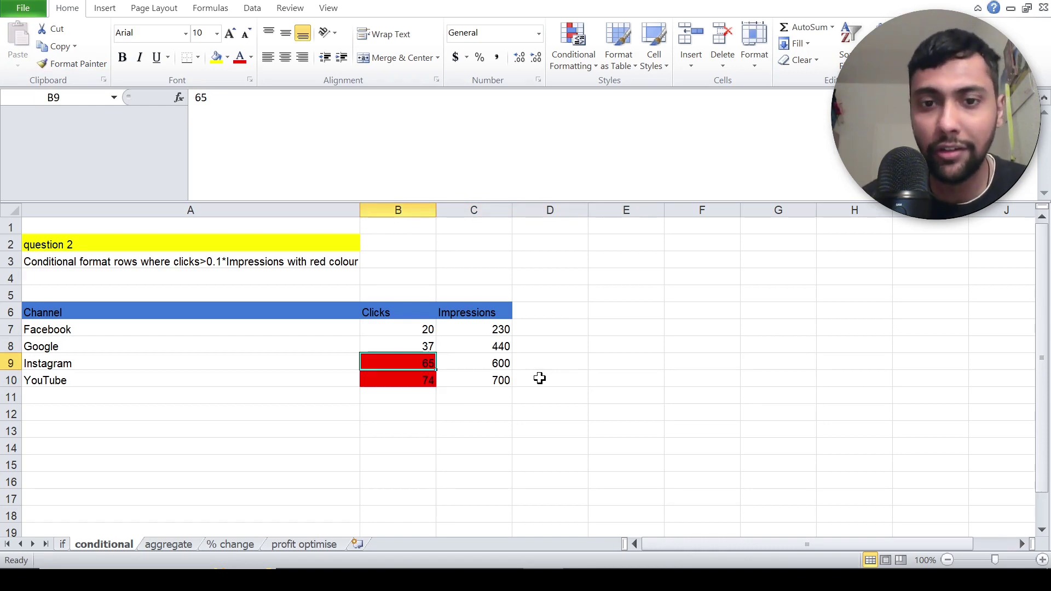
key("Down")
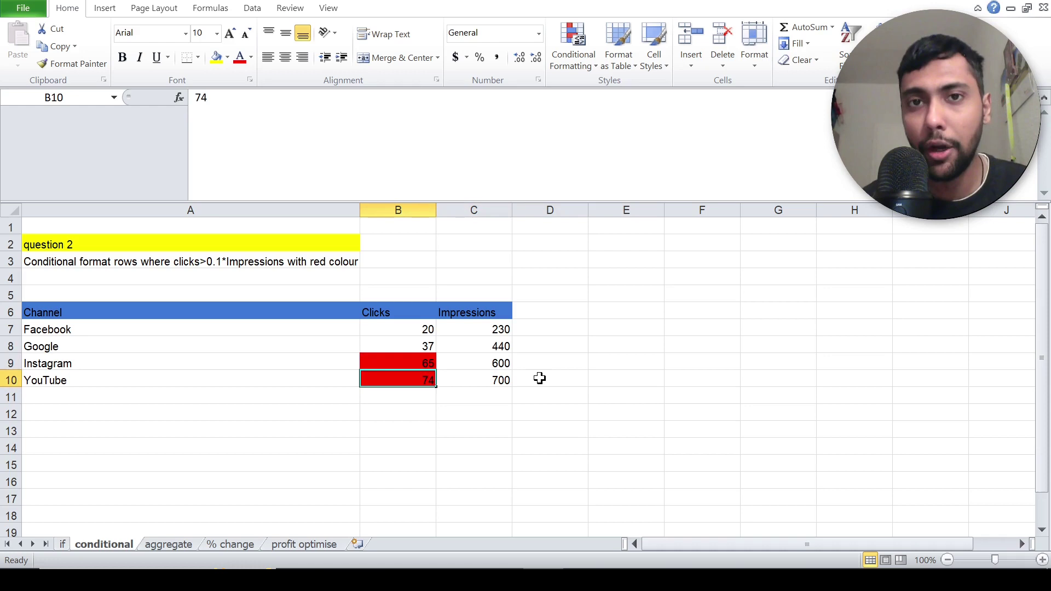
key("Right")
key("Left")
key("Up")
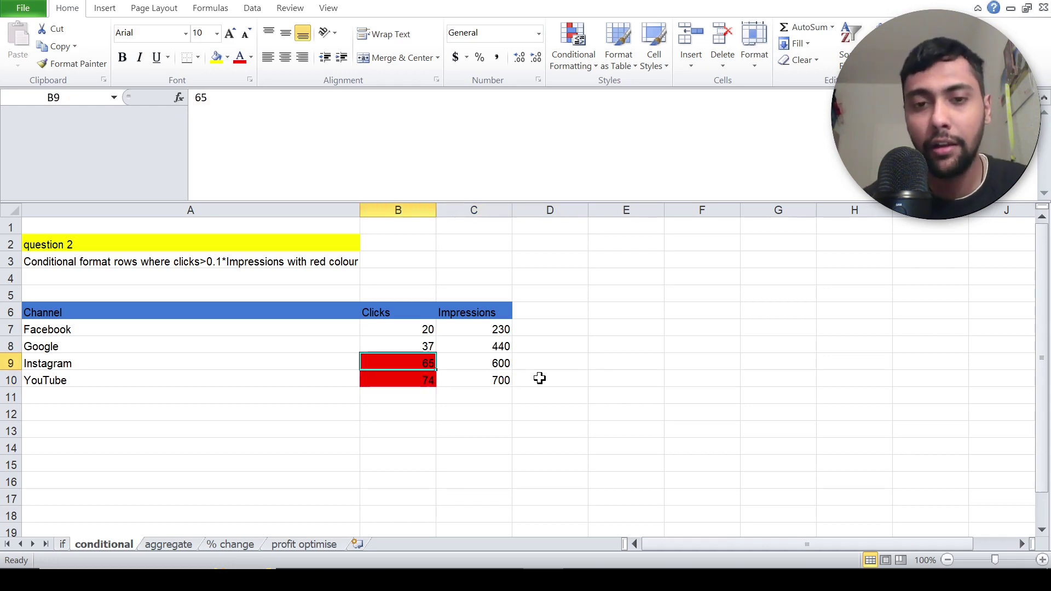
key("Down")
key("Up")
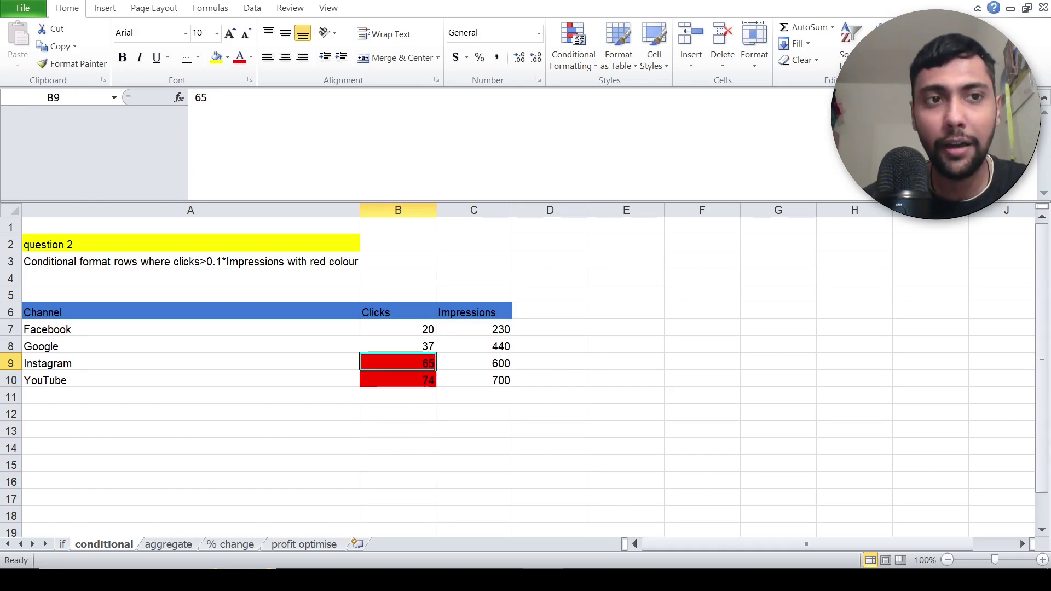
left_click(183, 545)
left_click(310, 339)
key("Up")
key("Up")
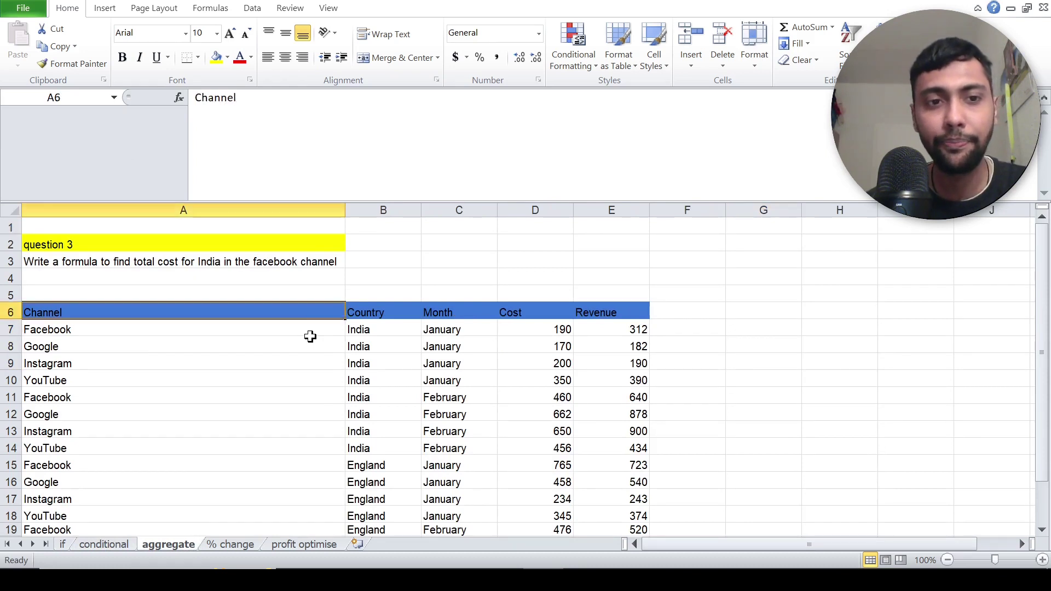
key("Up")
key("Up")
key("Down")
key("Down")
key("Down")
key("Down")
key("Down")
key("Down")
key("Down")
key("Down")
key("Down")
key("Up")
key("Down")
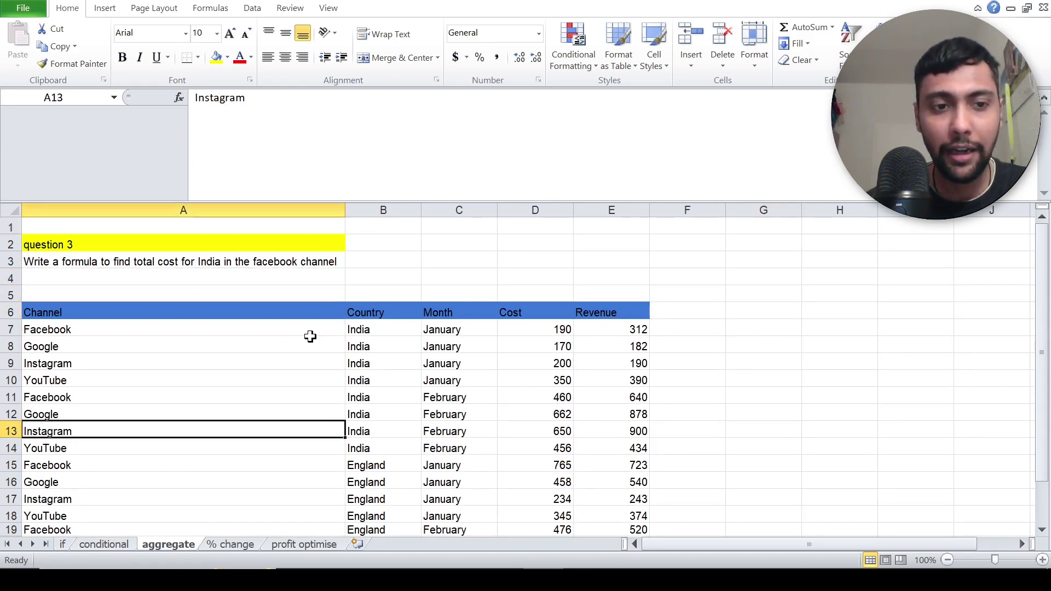
key("Up")
key("Up")
key("Up")
key("Up")
key("Right")
key("Up")
key("Up")
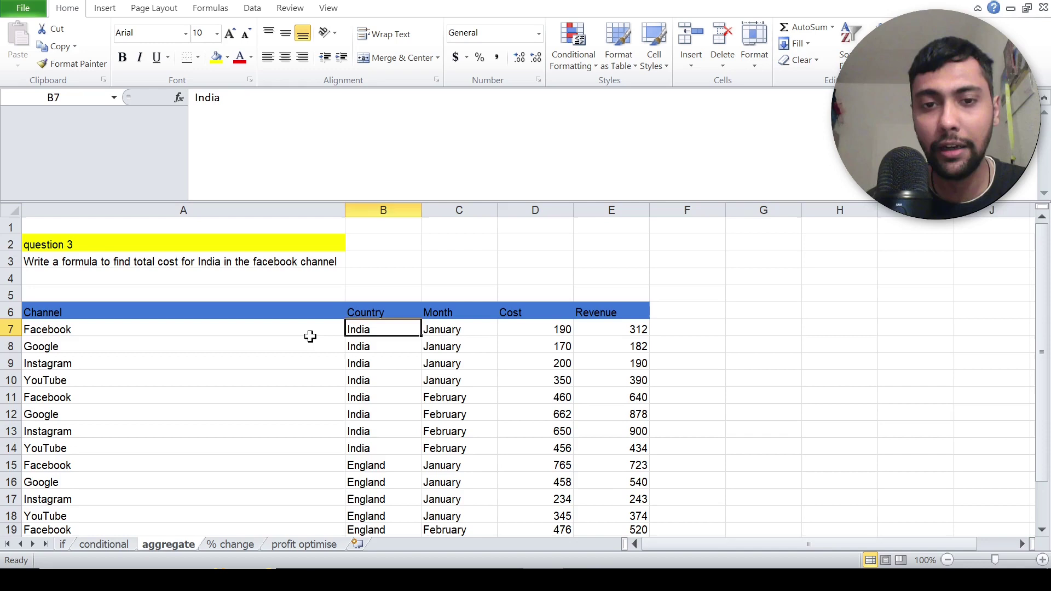
key("Down")
key("Right")
key("Up")
key("Right")
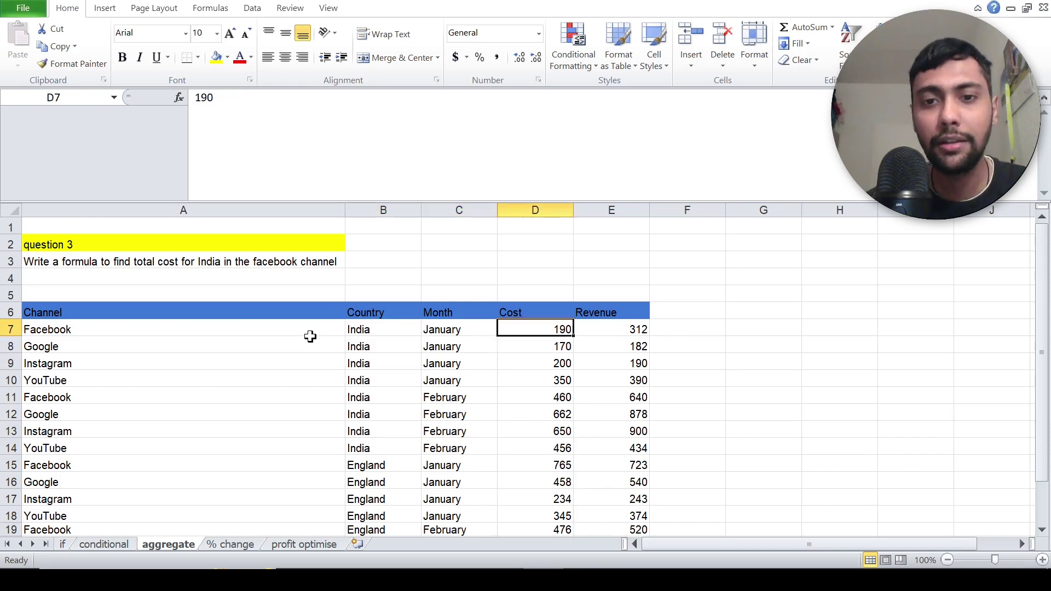
key("Up")
key("Down")
key("Right")
key("Left")
key("Left")
key("Left")
key("Left")
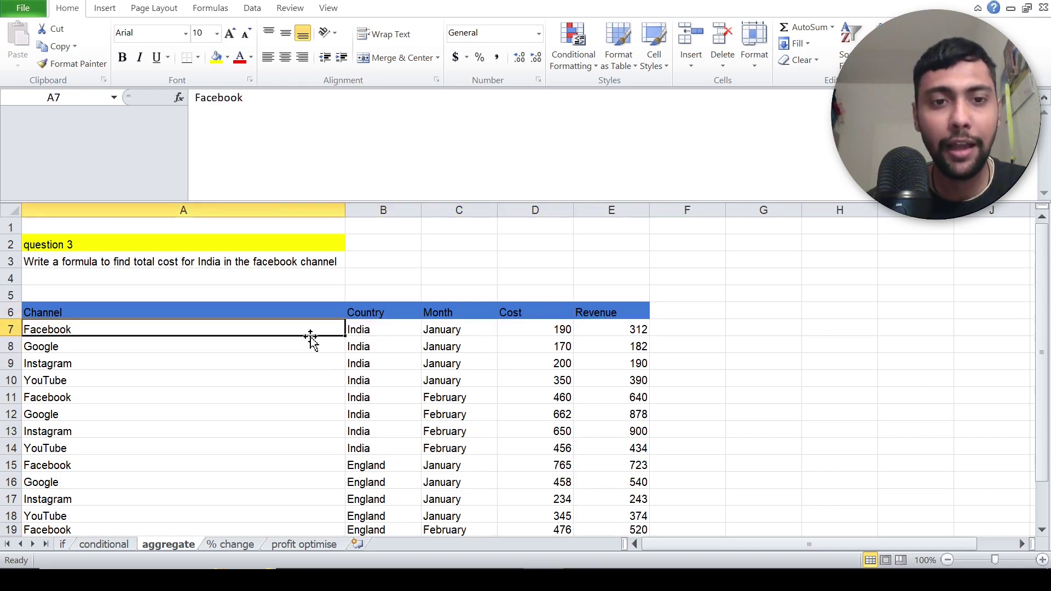
key("Up")
key("Up")
key("Up")
key("Up")
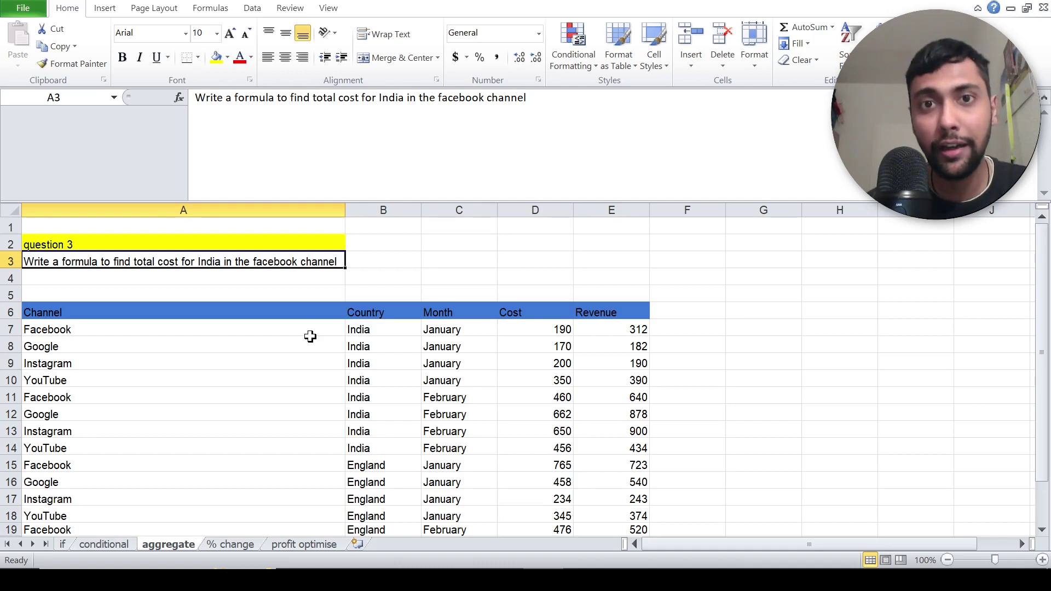
key("Down")
key("Down")
key("Down")
key("Down")
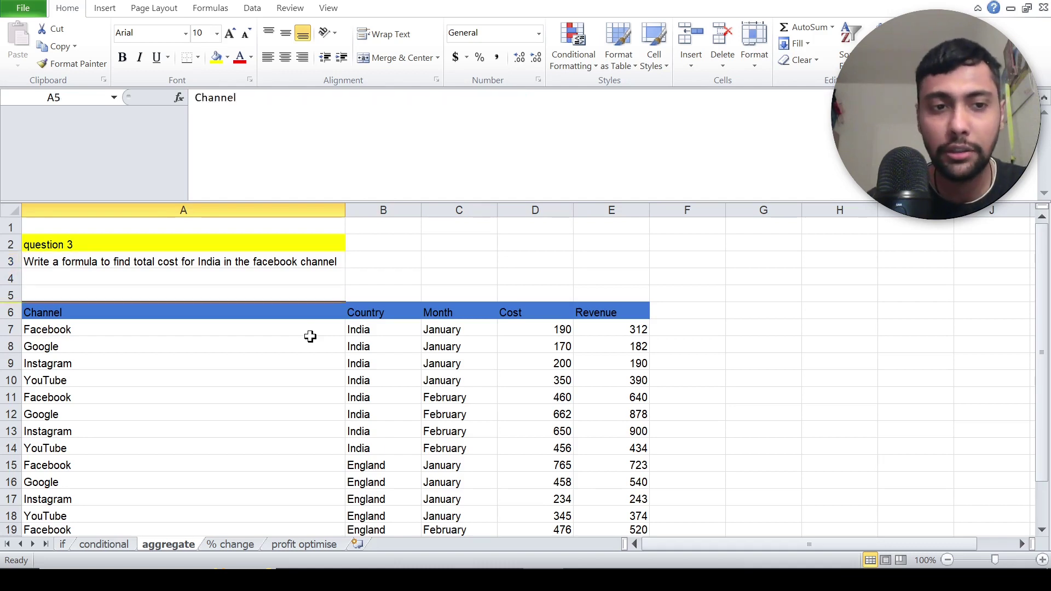
key("Right")
key("Right")
key("Right")
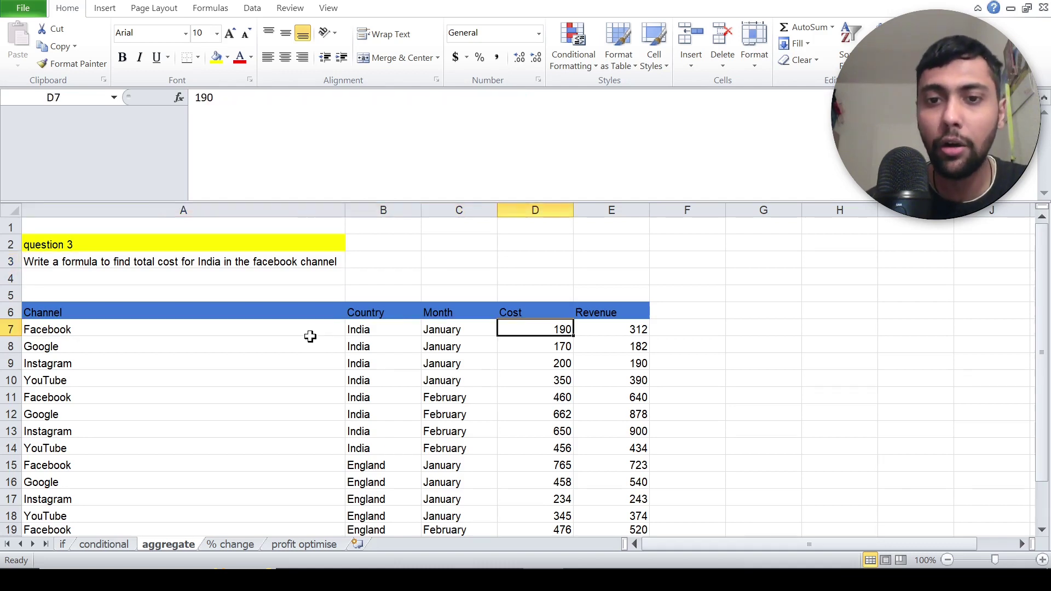
key("Down")
key("Down")
key("Down")
key("Down")
key("Left")
key("Left")
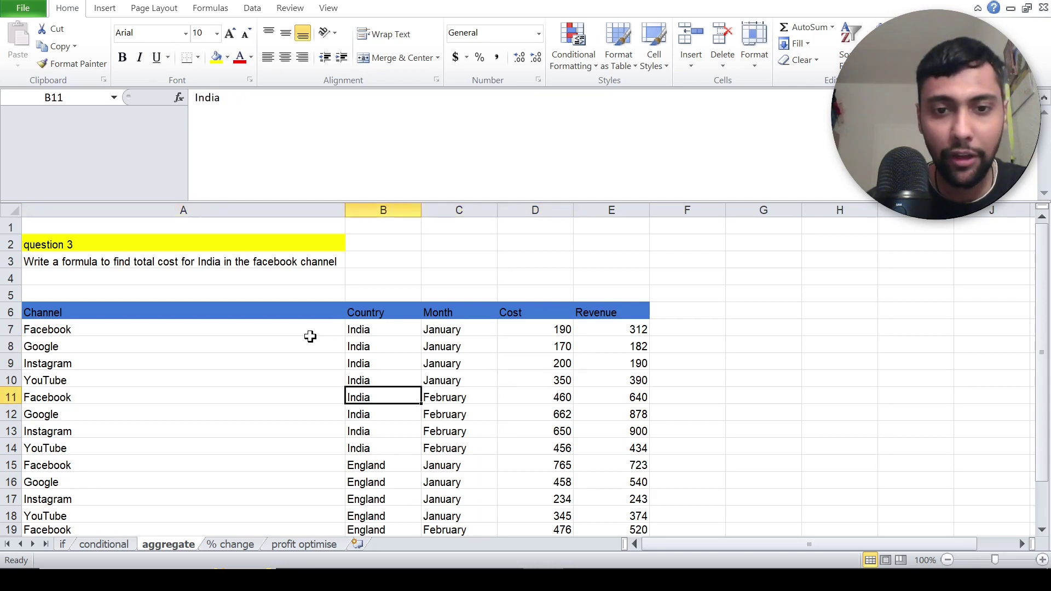
key("Right")
key("Right")
key("Down")
key("Down")
key("Down")
key("Down")
key("Down")
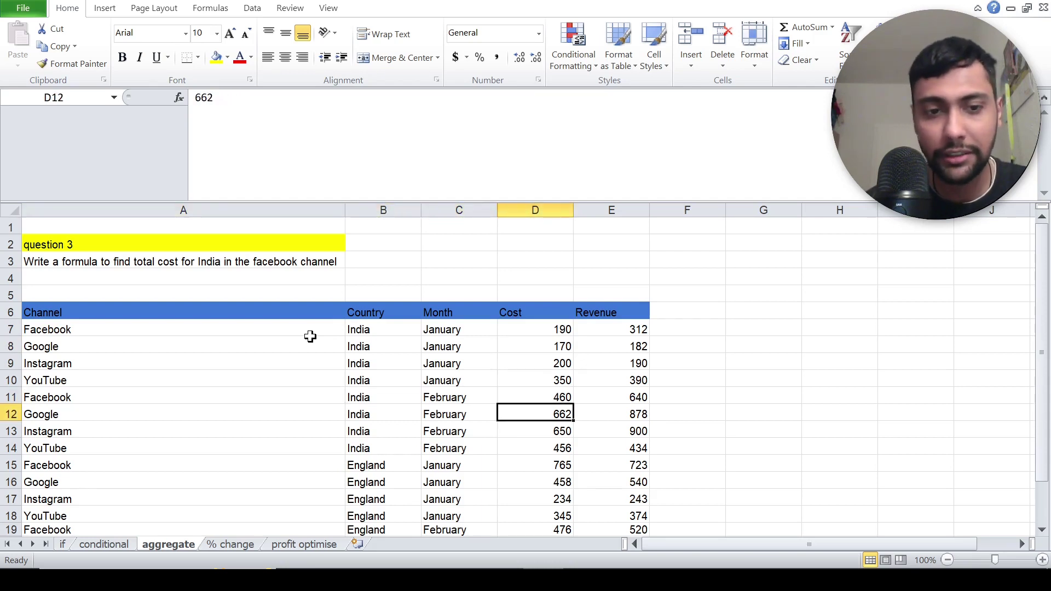
key("Down")
key("Down")
key("Down")
key("Down")
key("Down")
key("Down")
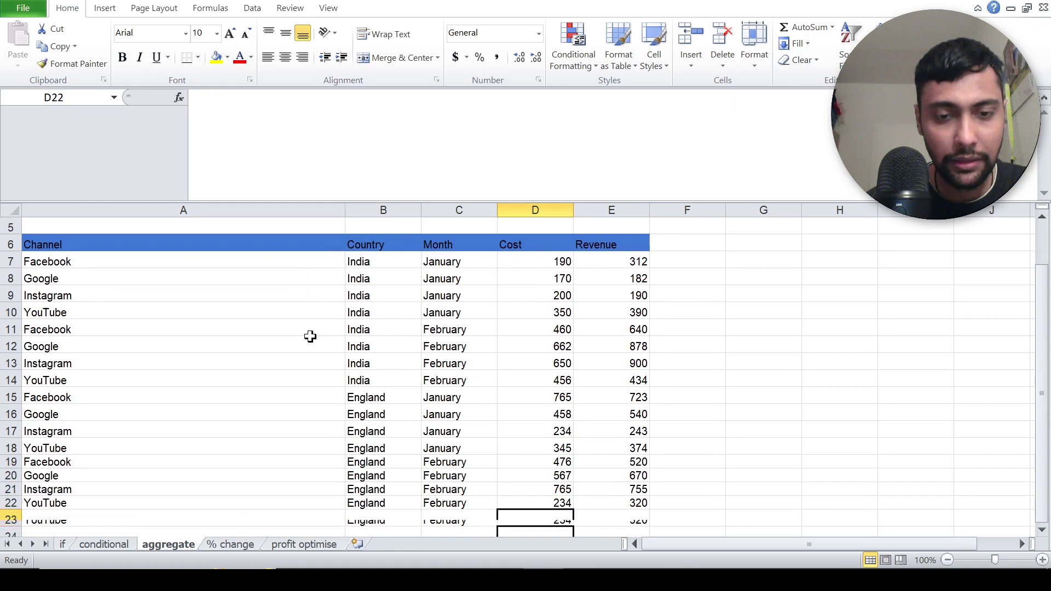
key("Up")
key("Up")
key("Up")
key("Up")
key("Up")
key("Up")
key("Up")
key("Up")
key("Up")
key("Up")
key("Up")
key("Up")
key("Up")
key("Up")
key("Up")
key("Up")
key("Up")
key("Up")
key("Up")
key("Up")
key("Left")
key("Left")
key("Left")
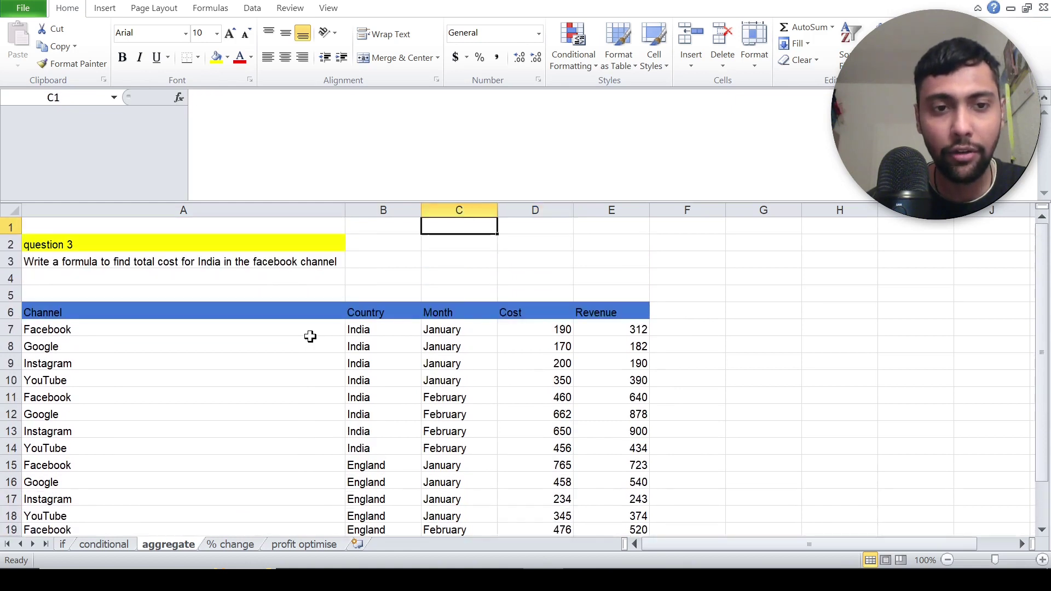
key("Down")
key("Down")
key("Down")
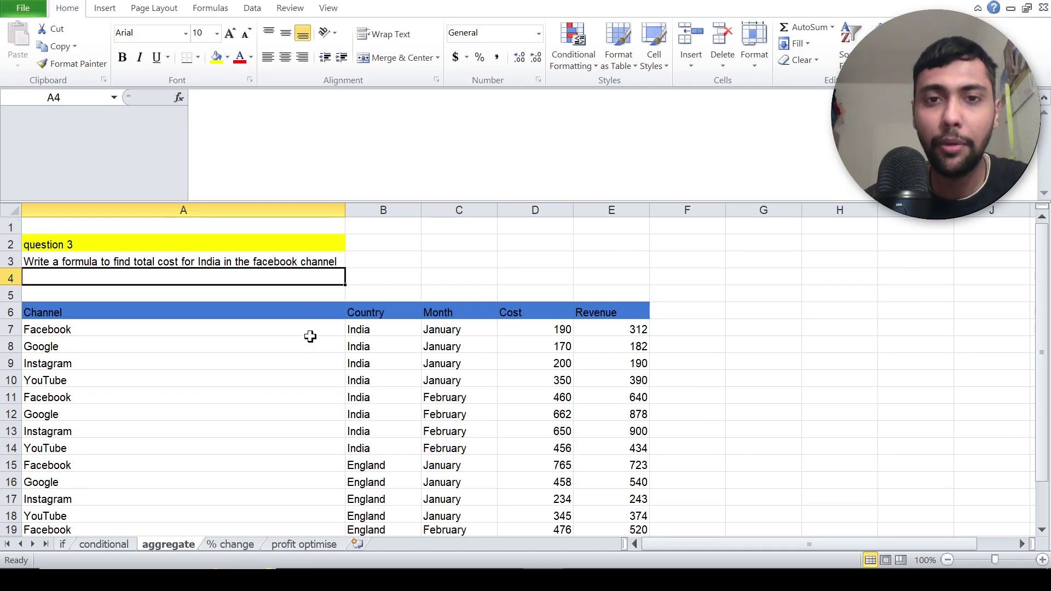
Step: Write =SUMIFS(D7:D22,A7:A22,"Facebook",B7:B22,"India") in A4, selecting the ranges with the mouse
type("=")
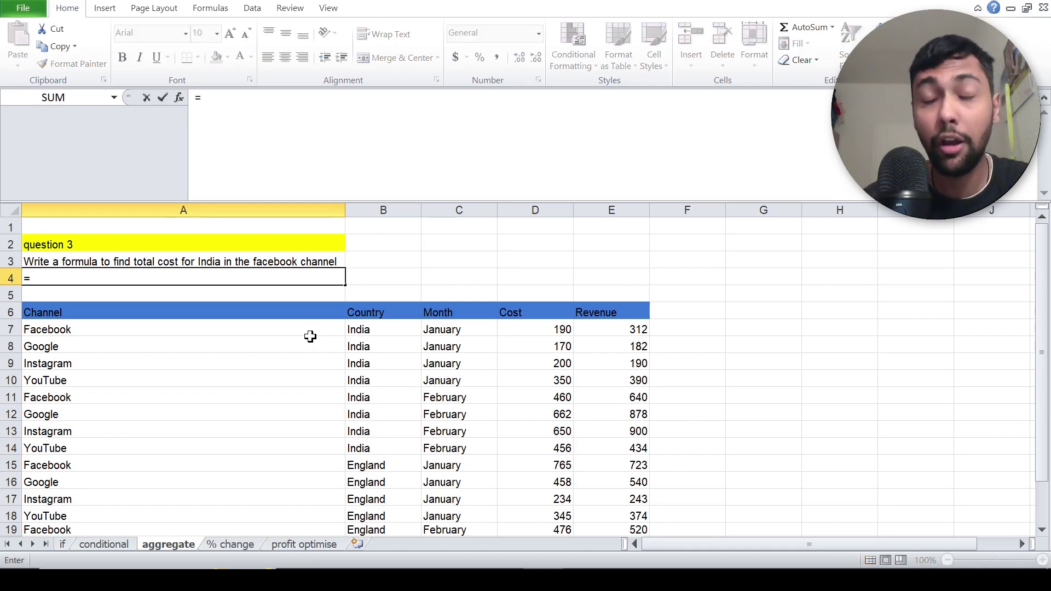
type("sumifs(")
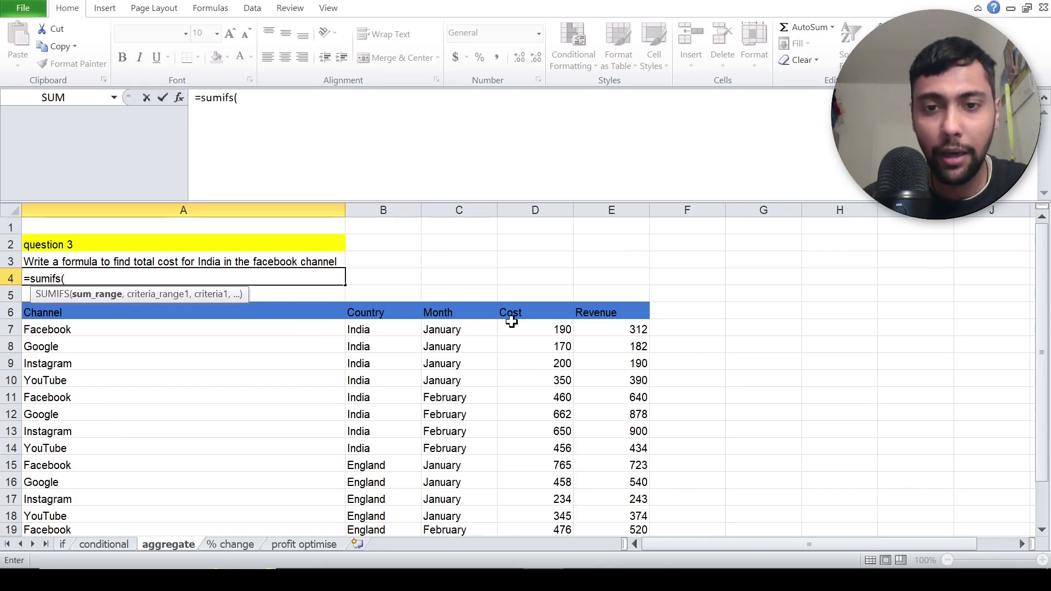
left_click_drag(519, 327, 549, 501)
type(",")
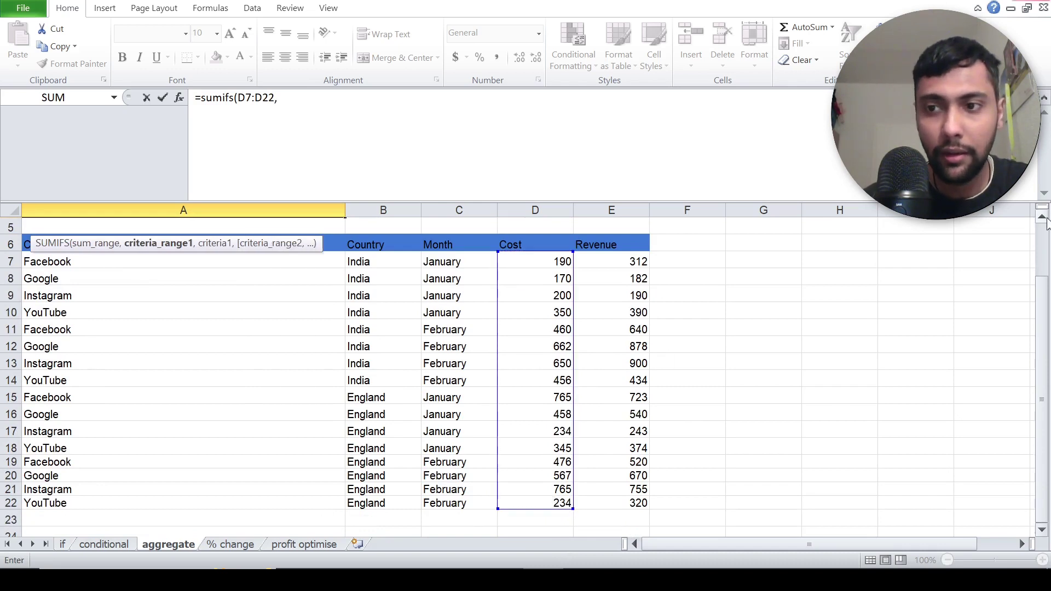
left_click_drag(1043, 295, 1042, 278)
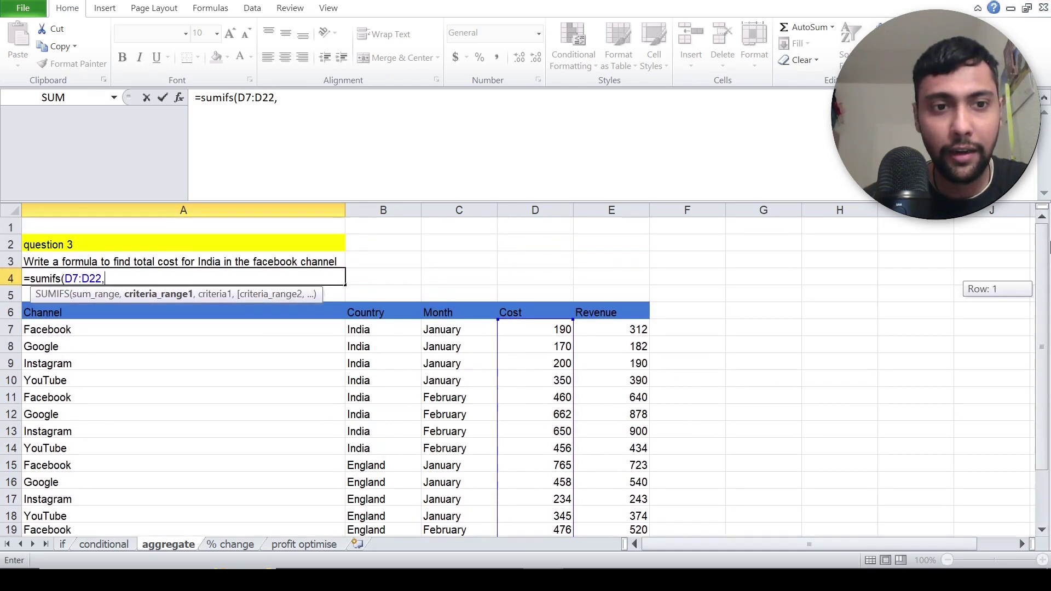
left_click(251, 327)
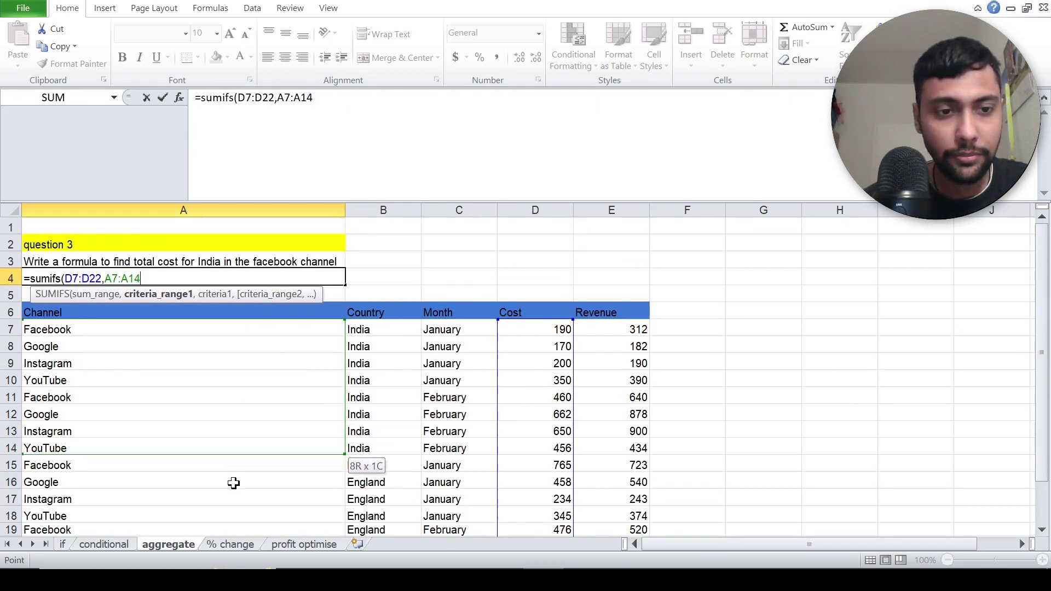
mouse_move(234, 483)
left_mouse_down()
mouse_move(235, 556)
mouse_move(218, 531)
mouse_move(216, 493)
left_mouse_up()
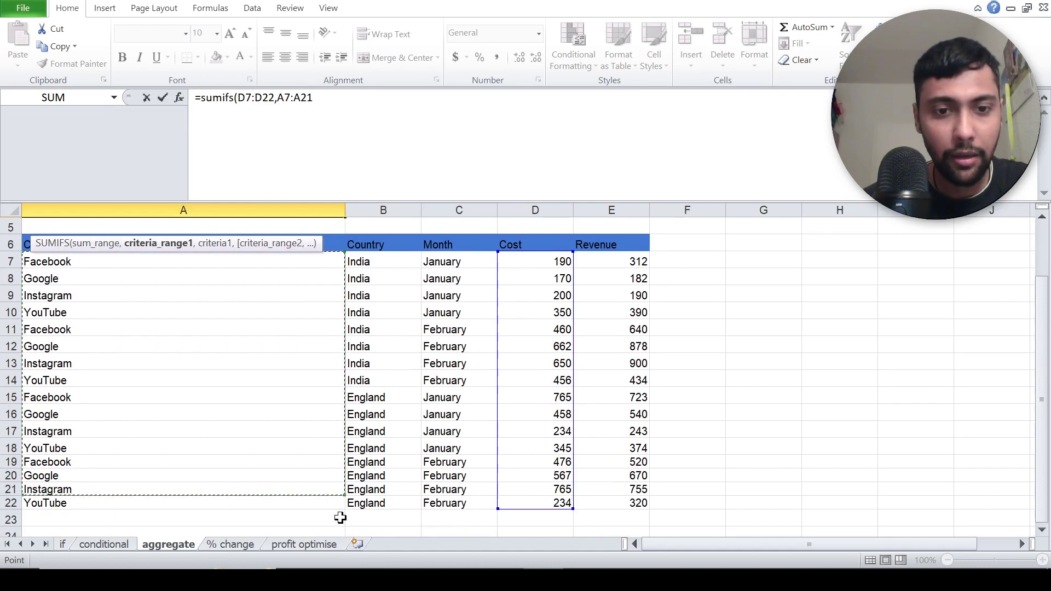
left_click_drag(321, 502, 291, 265)
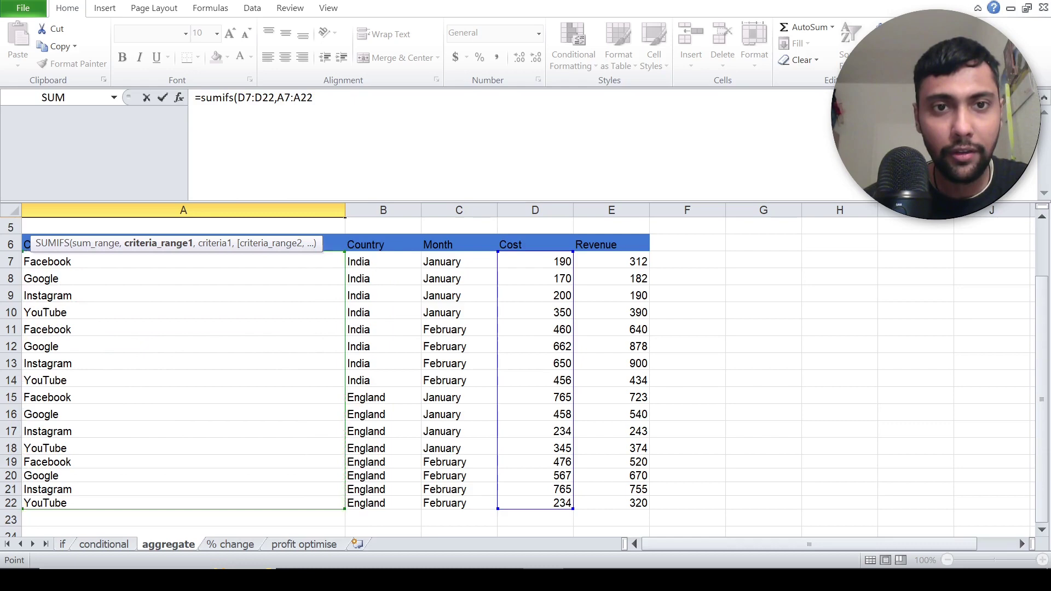
key("F2")
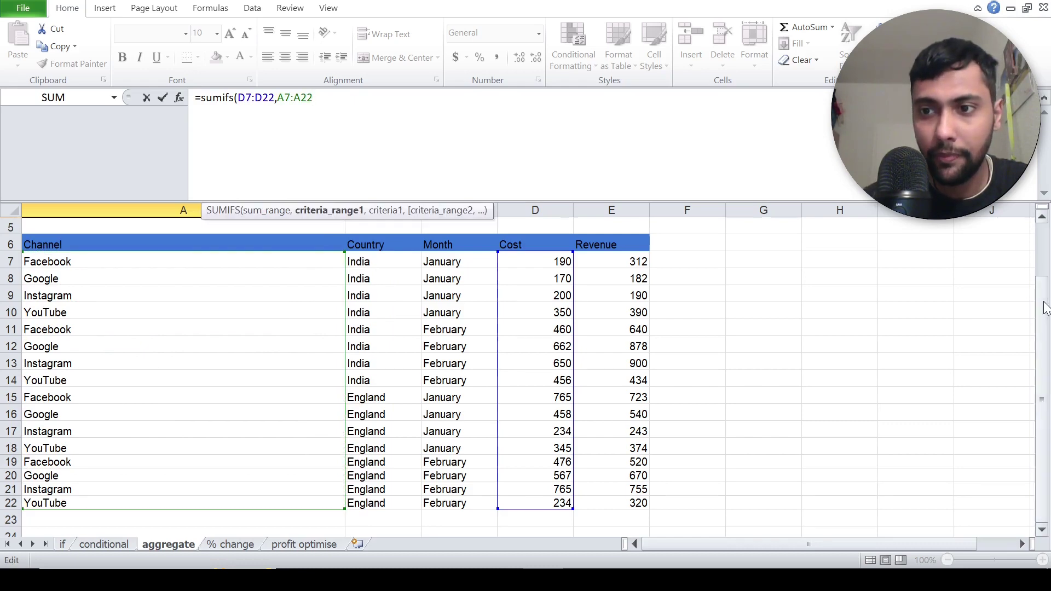
left_click_drag(1044, 308, 1043, 296)
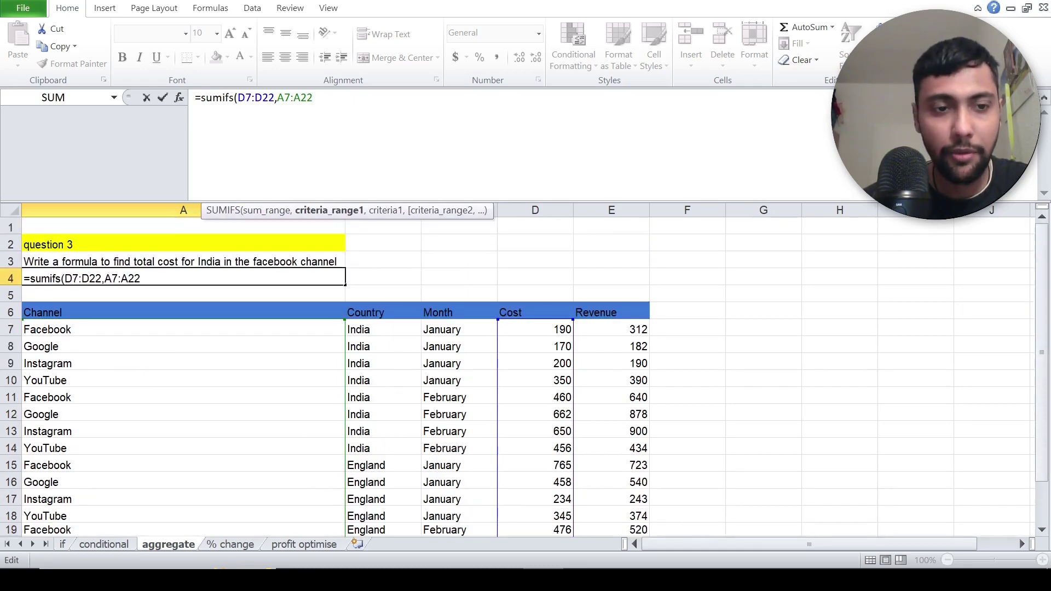
type(",")
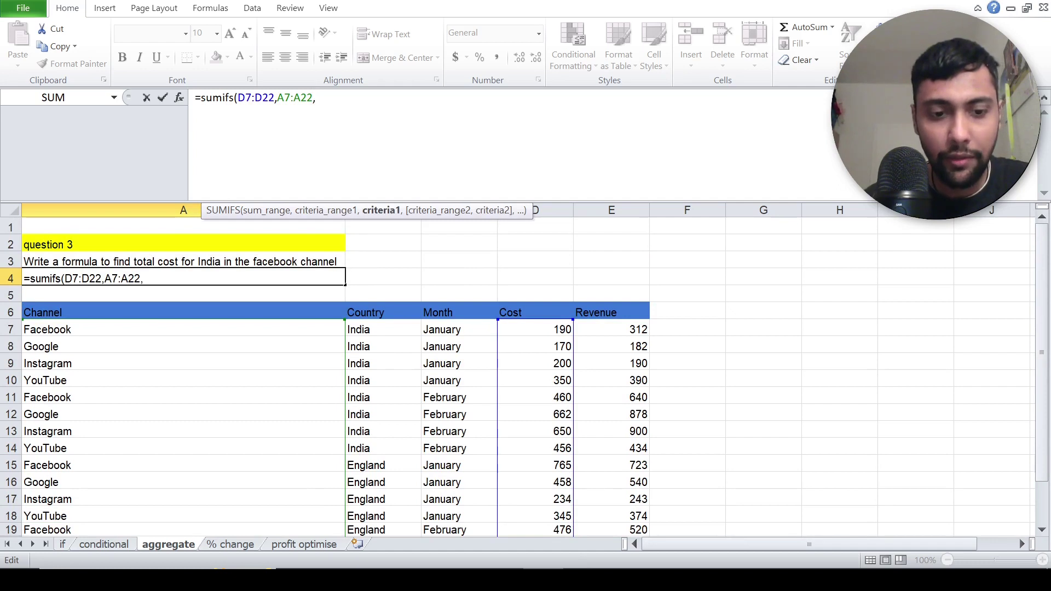
type("\"Facebook")
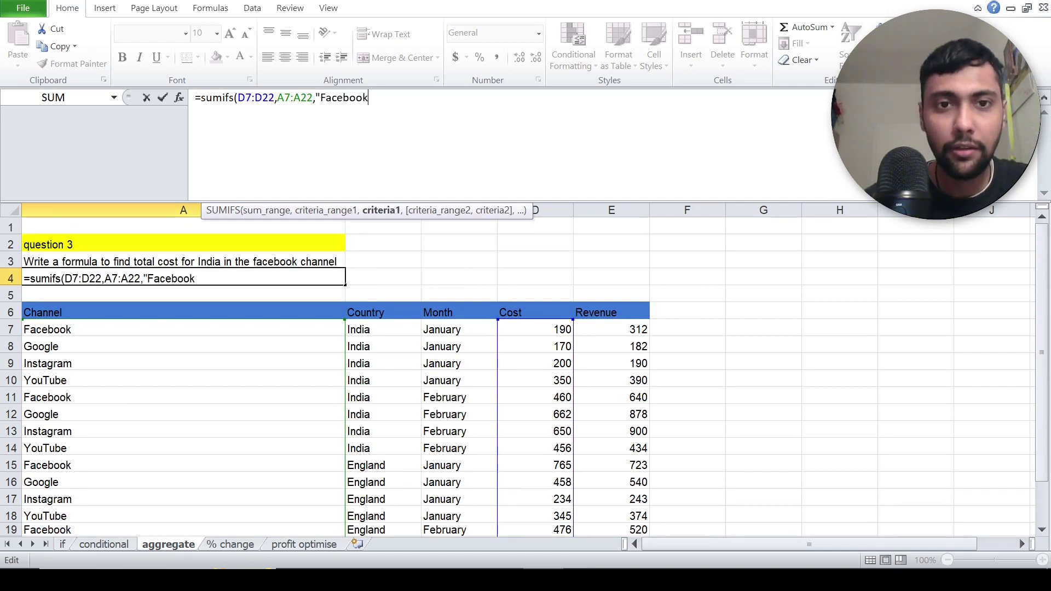
type("\",")
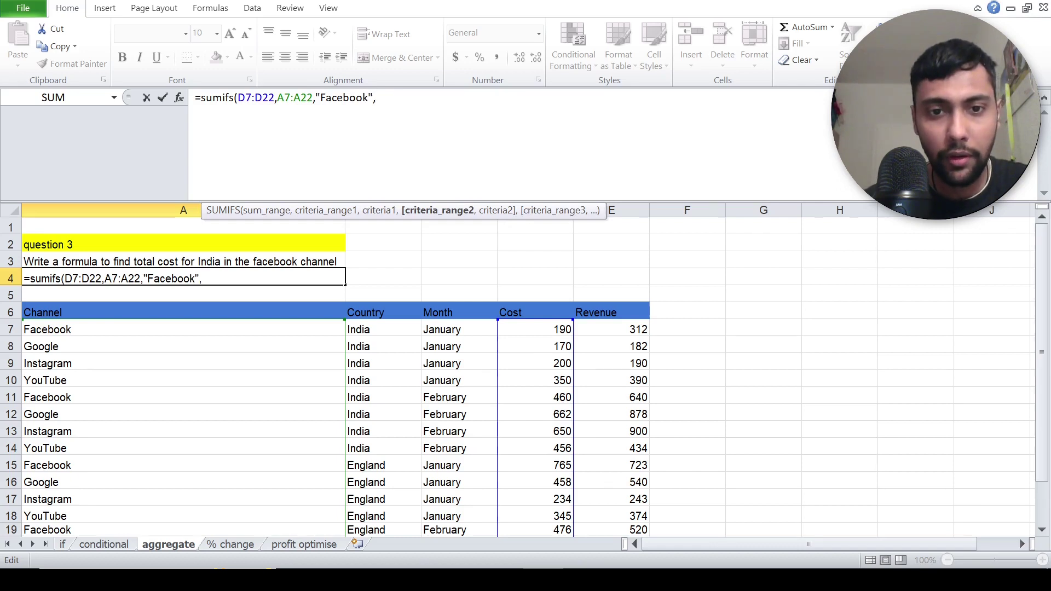
type("b7")
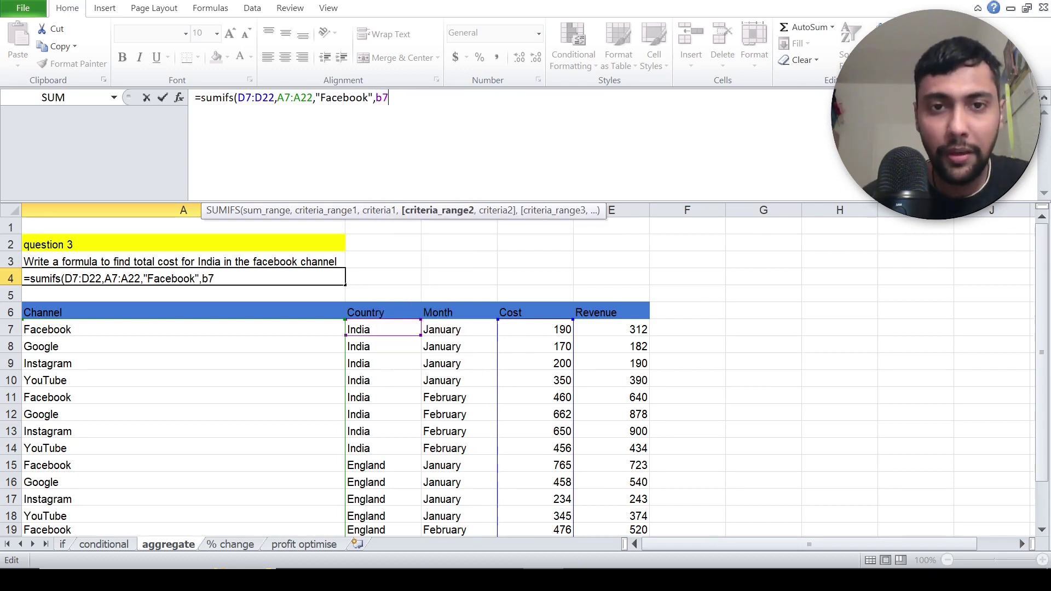
type(":b22")
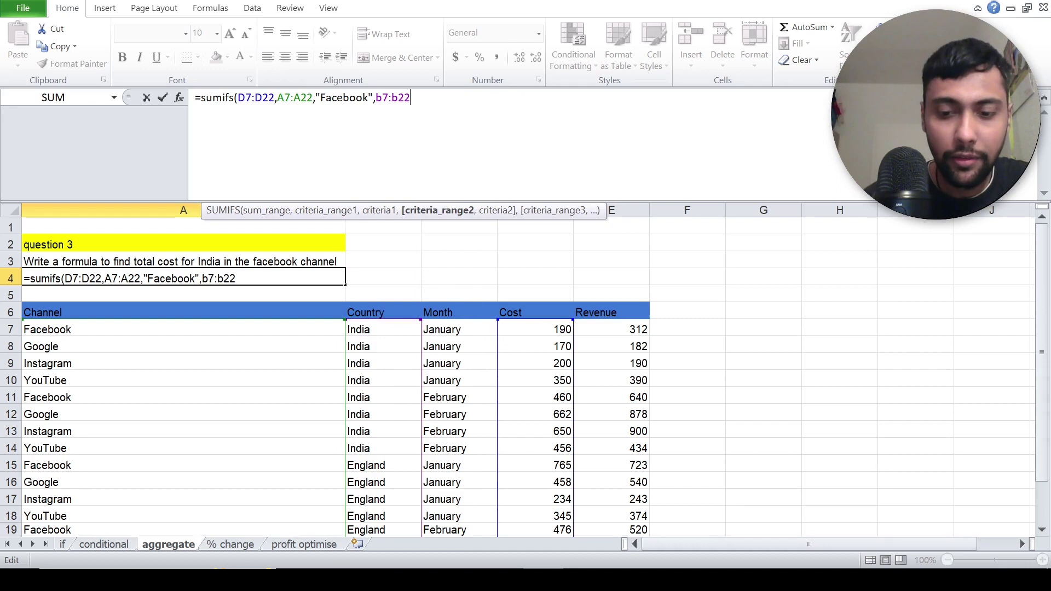
type(",\"")
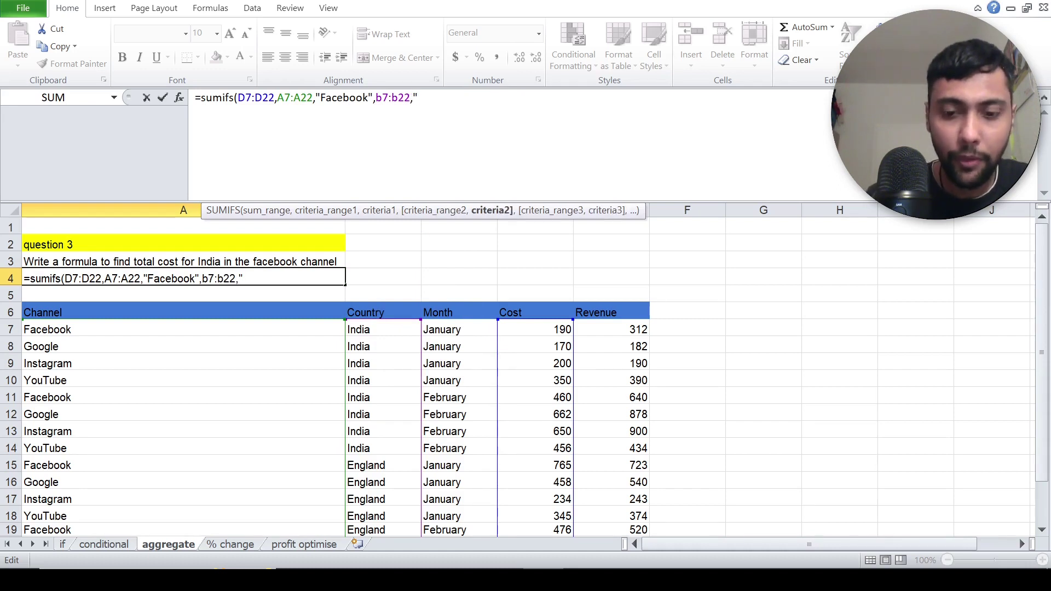
type("India\"")
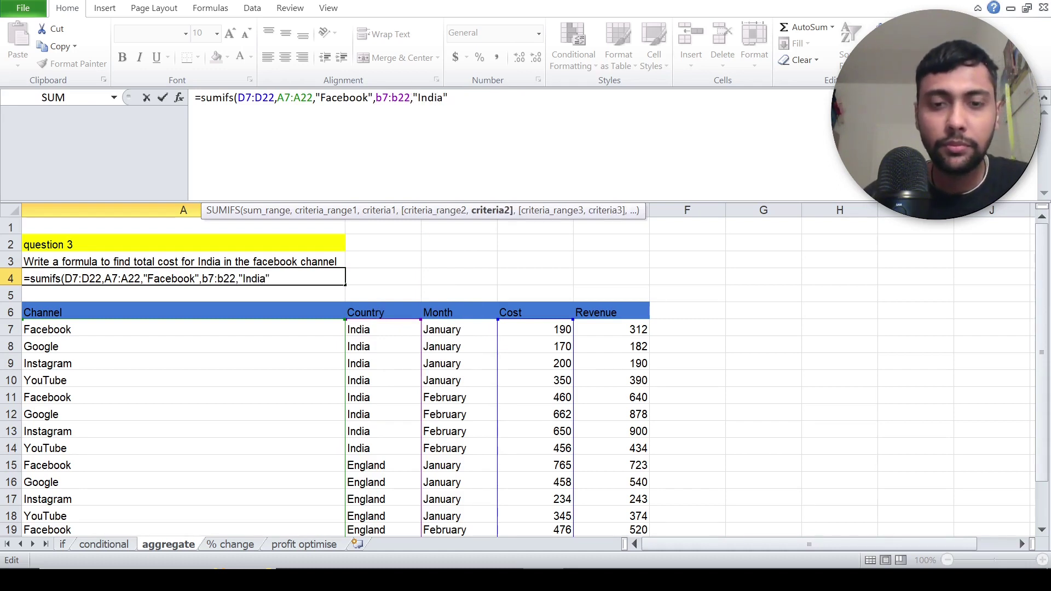
type(")")
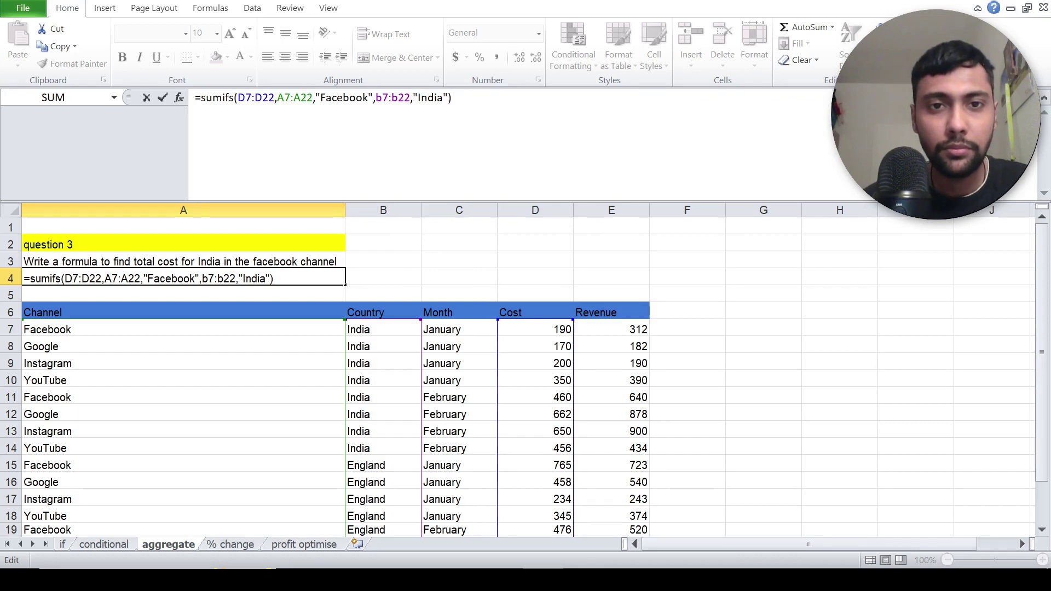
key("Return")
key("Up")
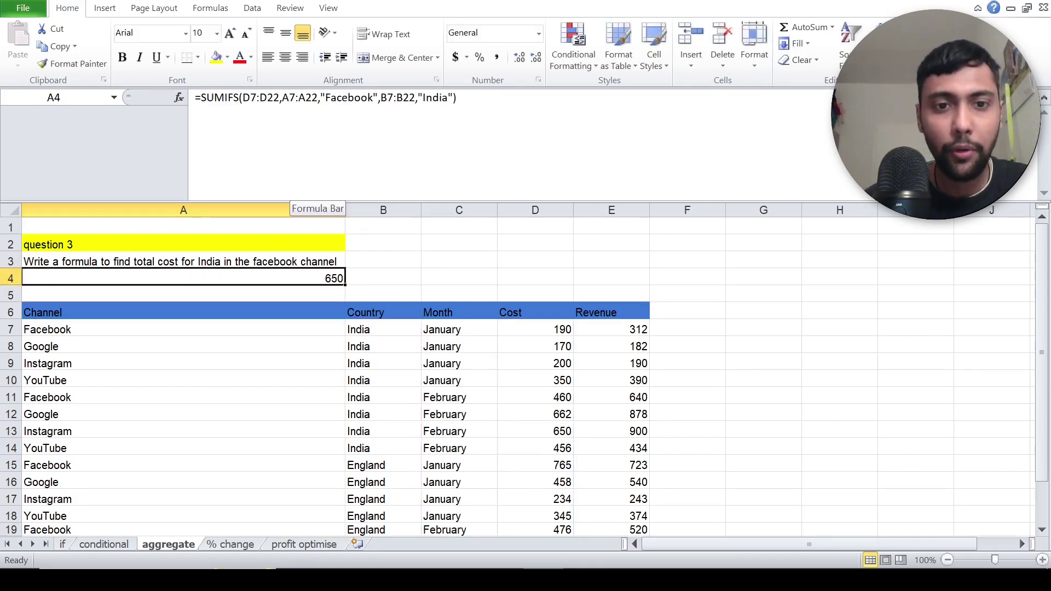
left_click(567, 332)
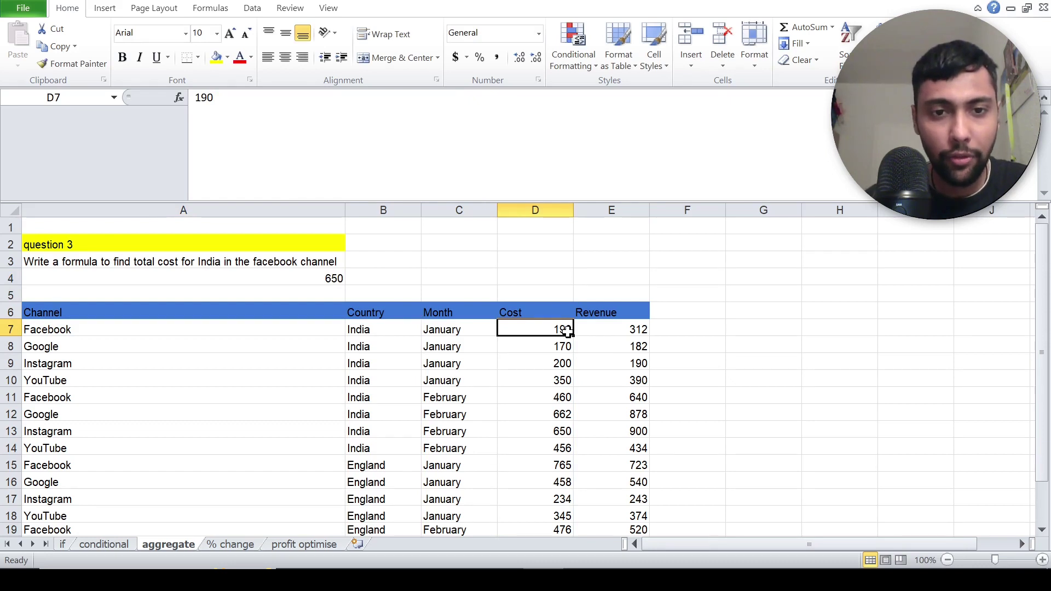
key("Down")
key("Down")
key("Down")
key("Down")
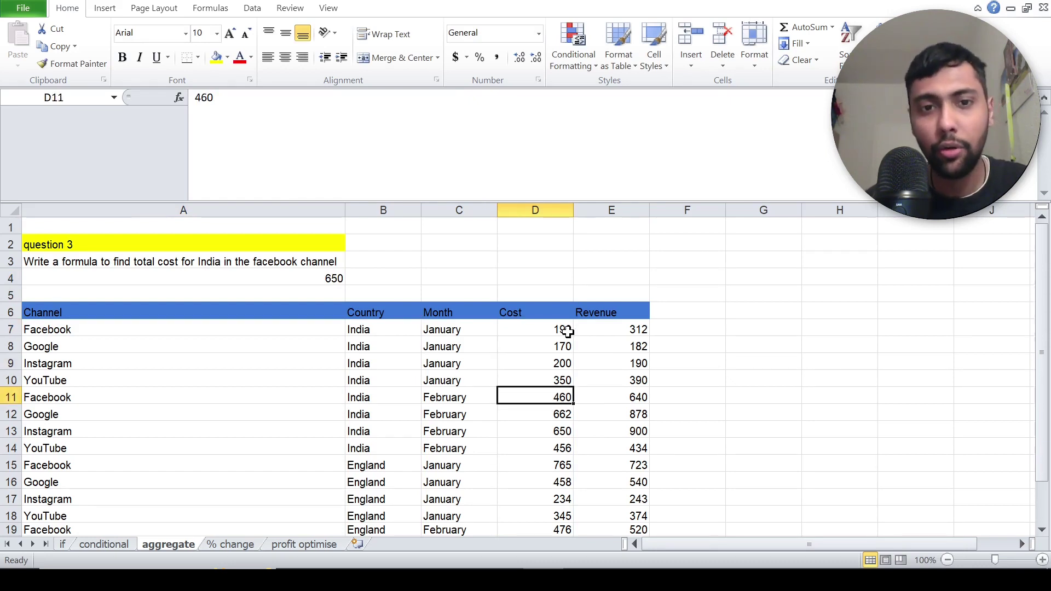
left_click(341, 279)
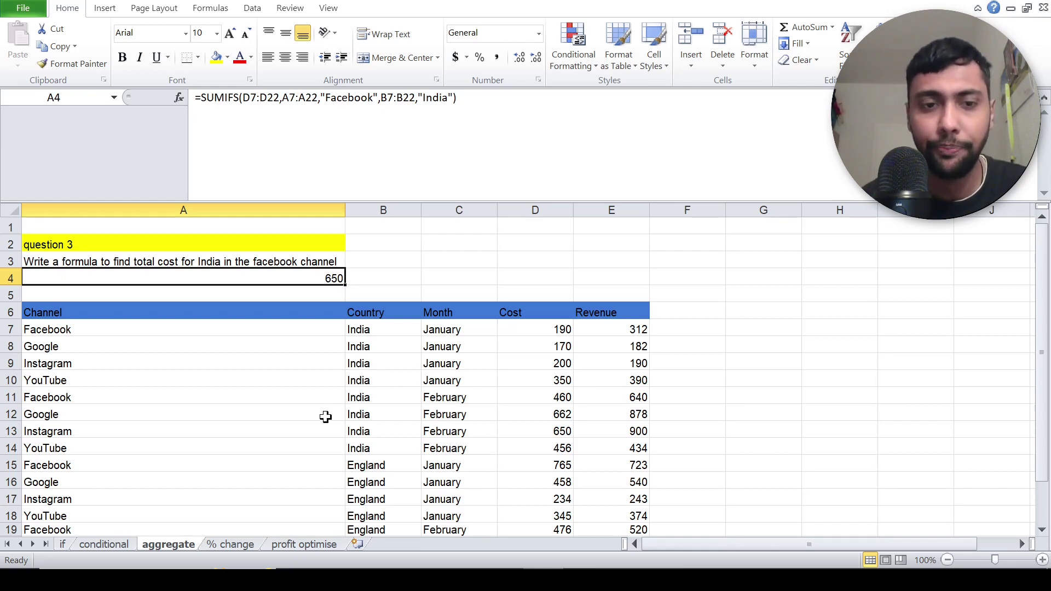
Step: Switch to the % change sheet and review Australia's 2020 (350) and 2021 (420) sales
left_click(242, 546)
left_click(261, 373)
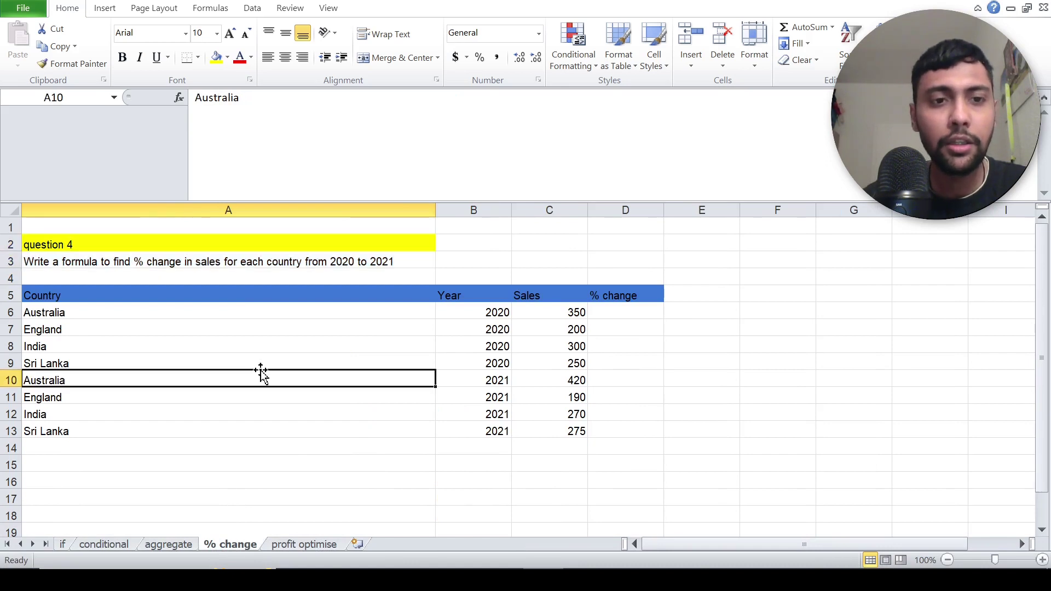
left_click(240, 262)
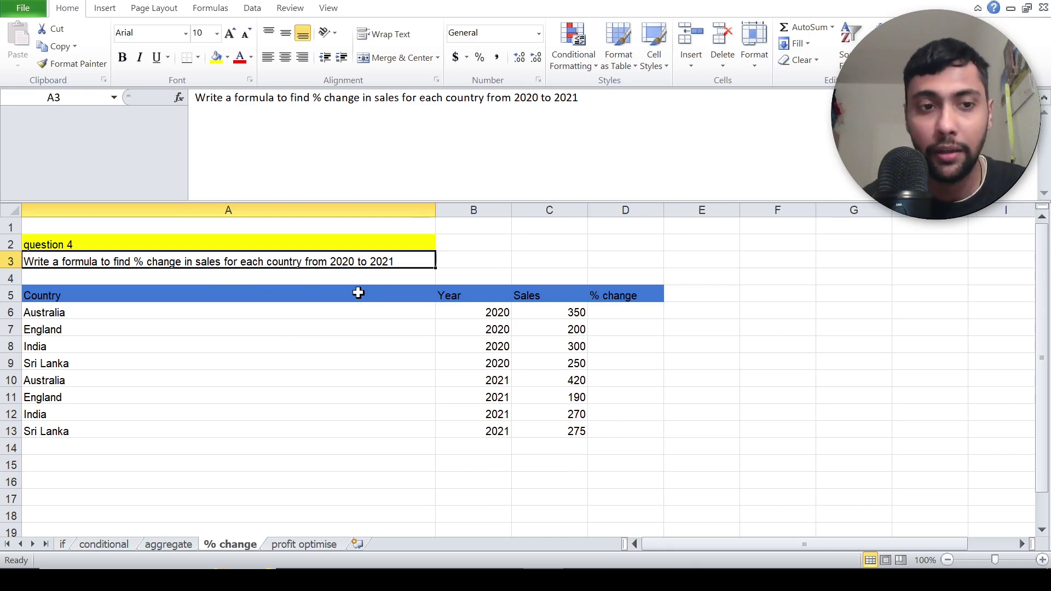
left_click(383, 311)
left_click(548, 311)
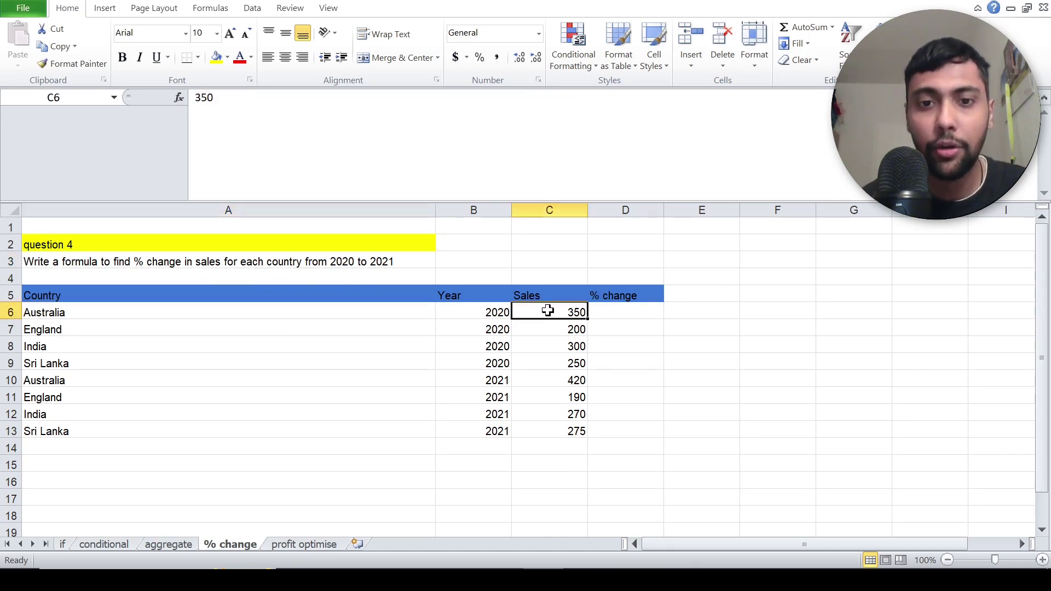
left_click(257, 383)
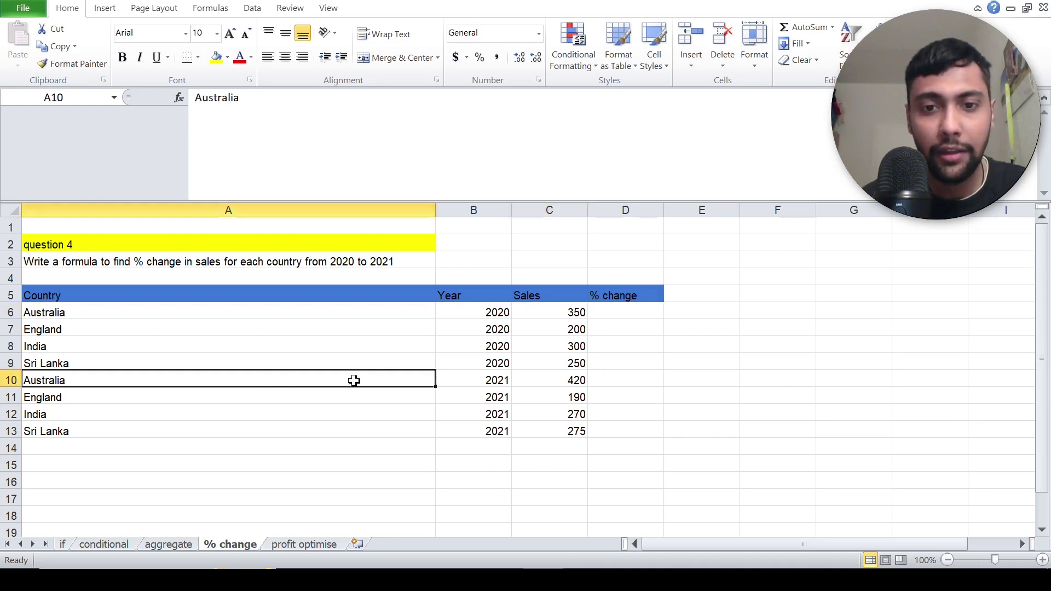
left_click(535, 381)
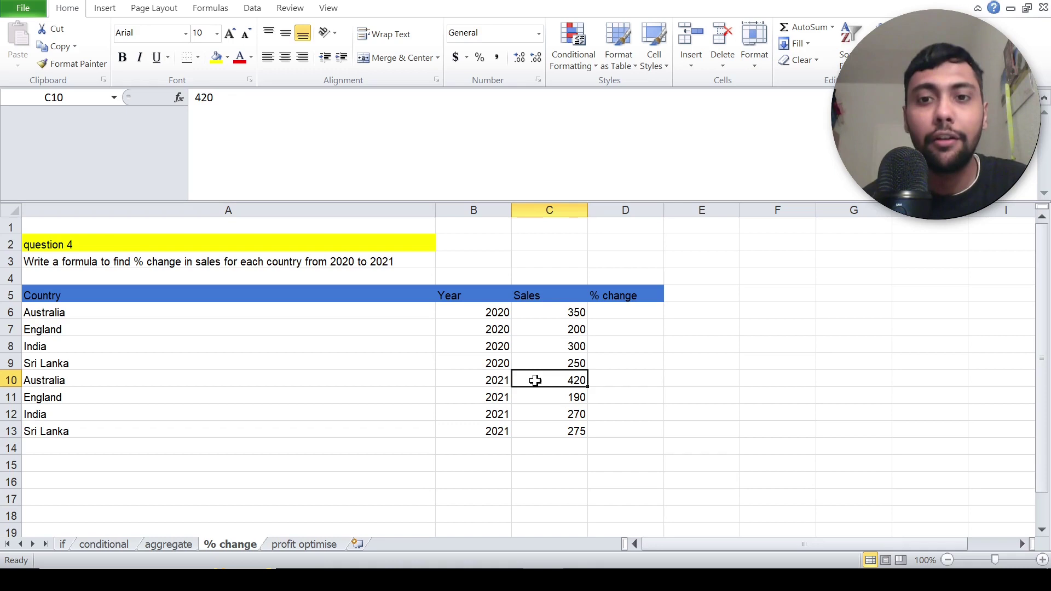
key("Up")
key("Up")
key("Up")
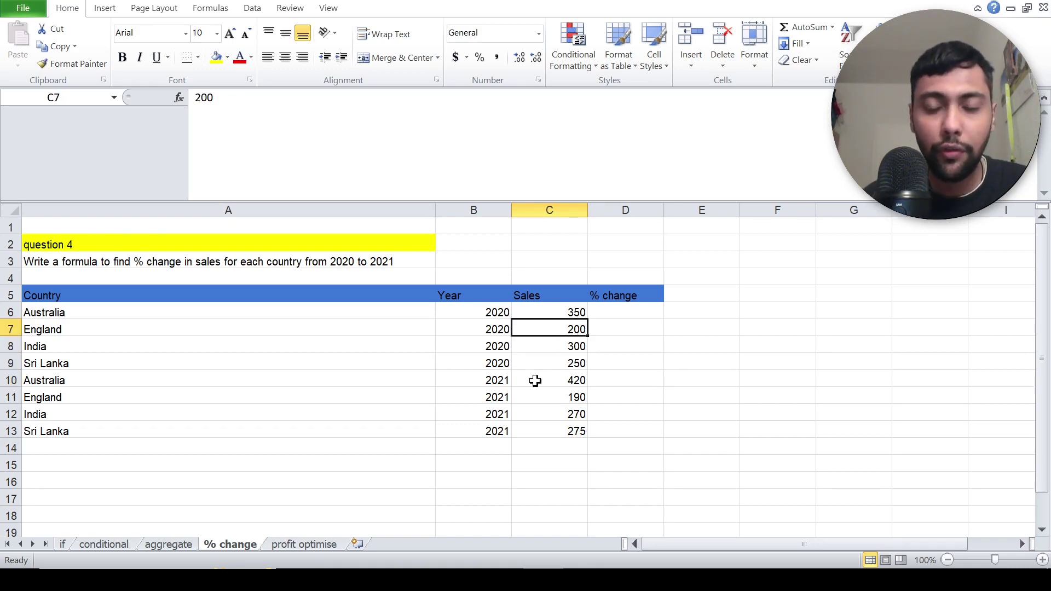
key("Down")
key("Up")
key("Up")
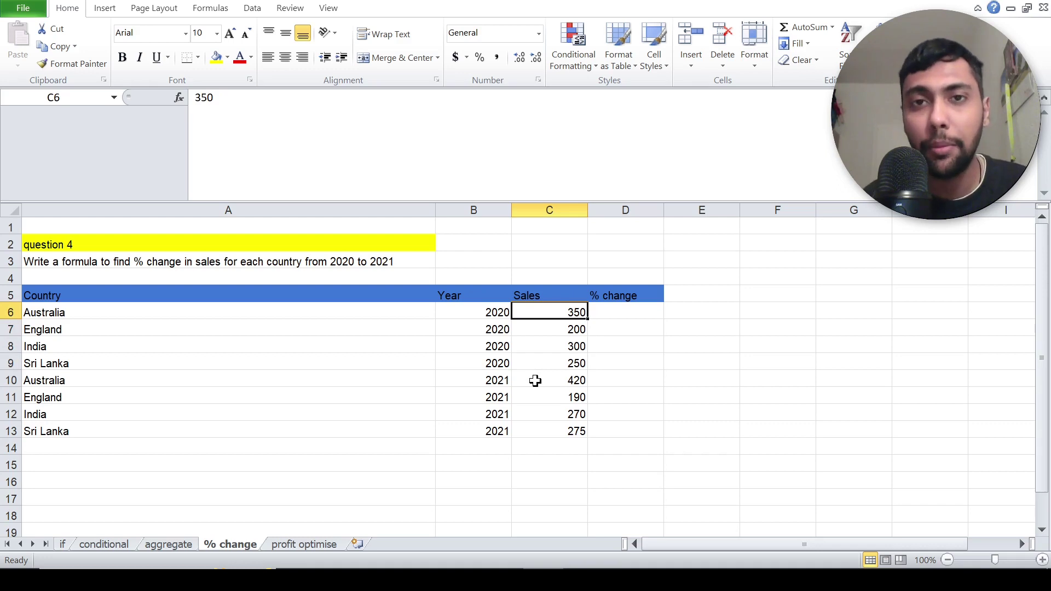
left_click(305, 297)
Step: Sort A5:A13 A to Z with the selection expanded, pairing each country's 2020 and 2021 rows
left_click_drag(305, 298, 301, 425)
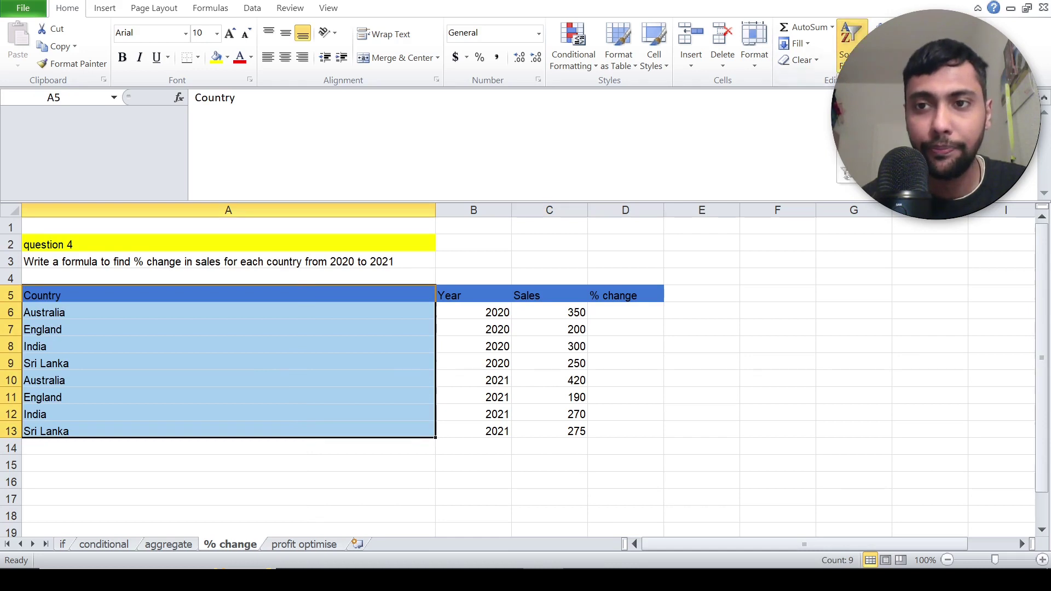
left_click(876, 88)
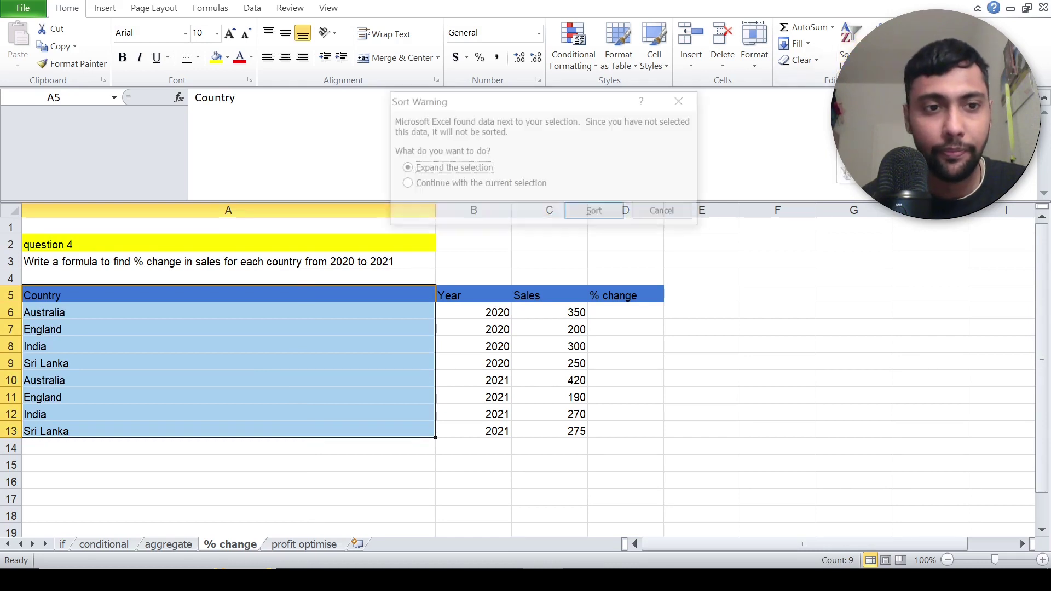
left_click(600, 215)
left_click(332, 324)
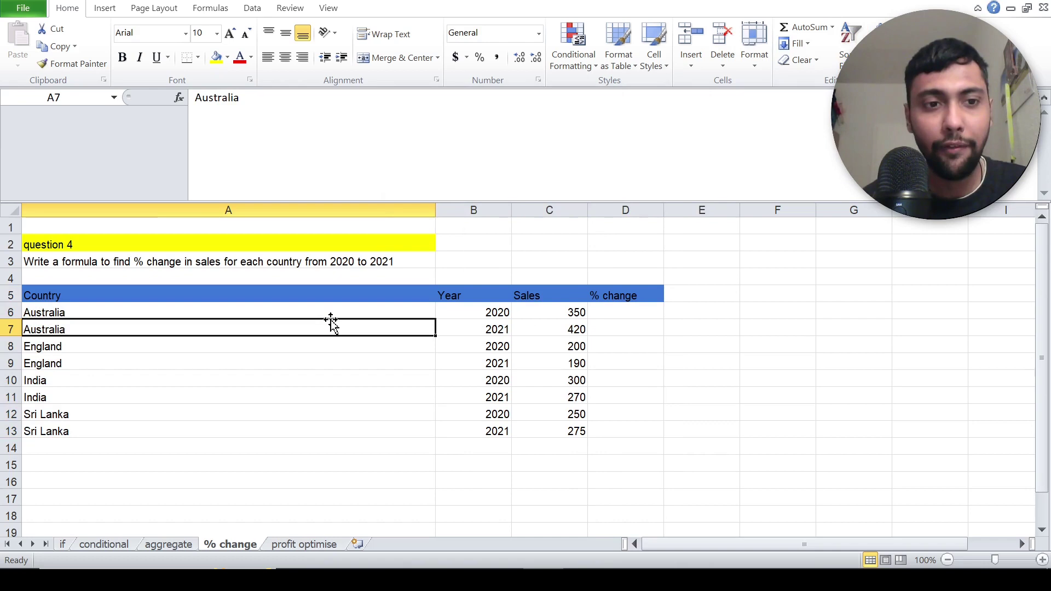
key("Down")
key("Down")
key("Down")
key("Down")
key("Down")
key("Down")
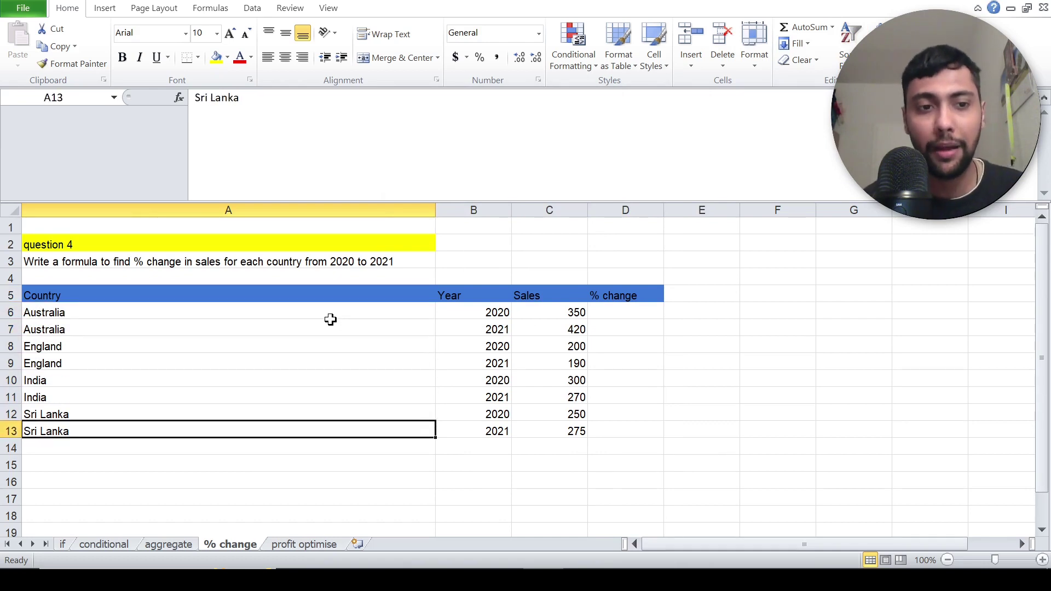
key("Up")
key("Up")
key("Up")
key("Up")
key("Up")
key("Up")
key("Up")
key("Right")
key("Right")
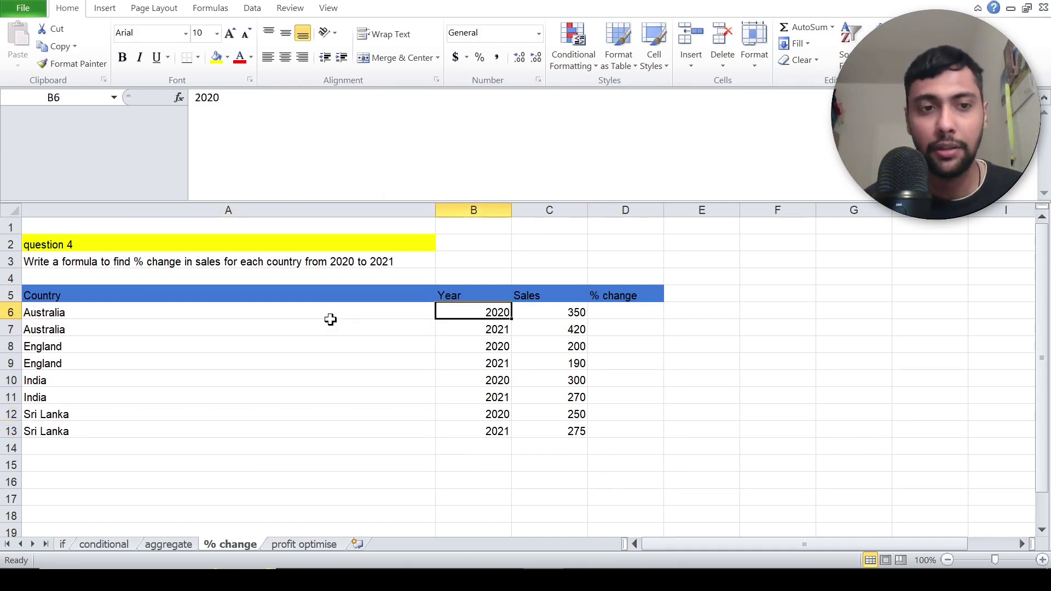
key("Down")
Step: Enter =OFFSET(C7,-1,0,,) in D7 and fill it down to D13
key("Right")
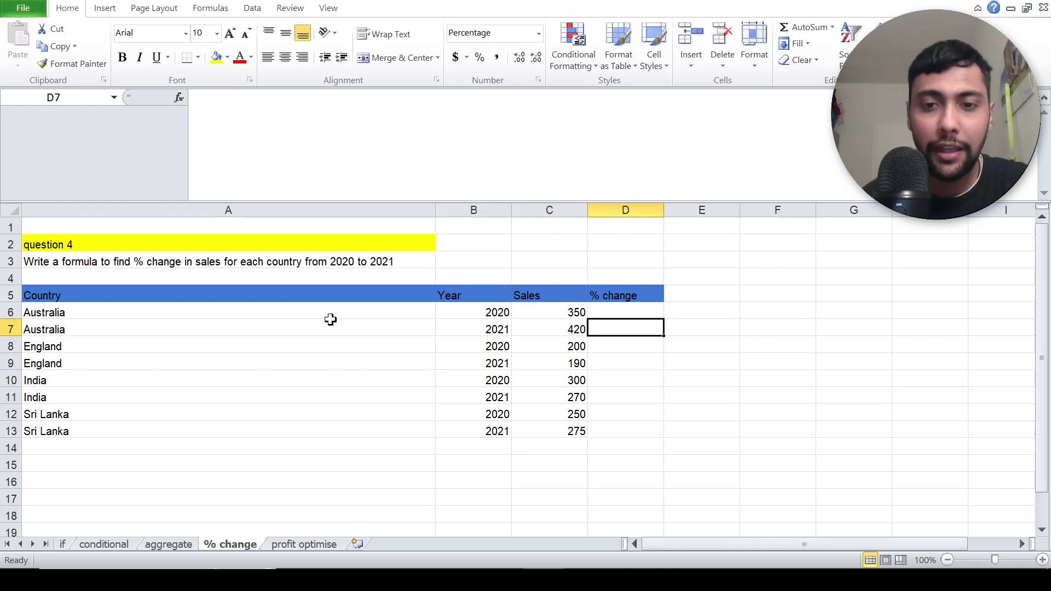
type("=")
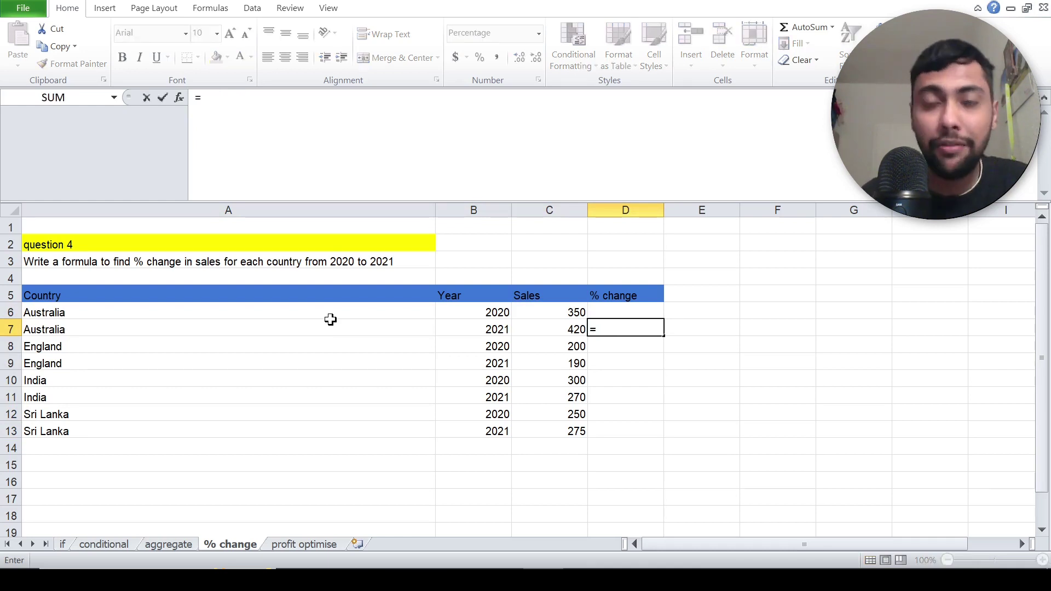
type("offset(")
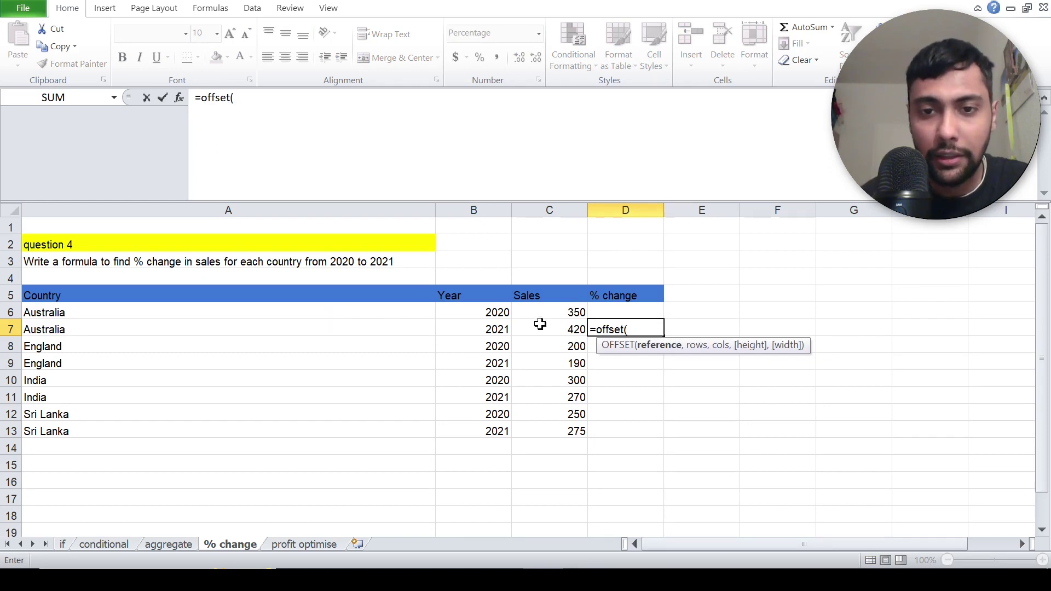
left_click(560, 328)
type(",")
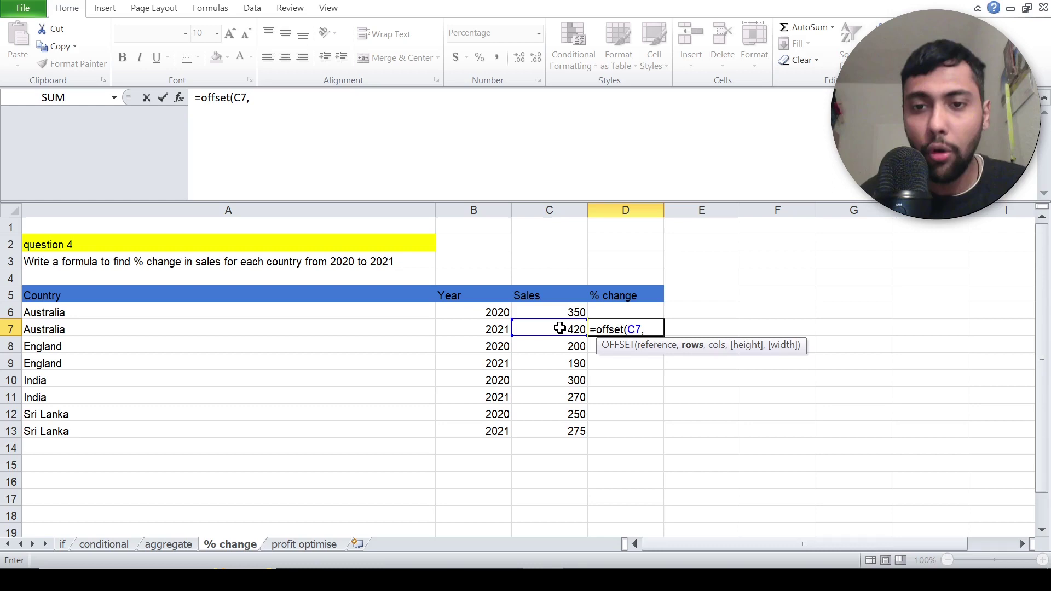
type("-1")
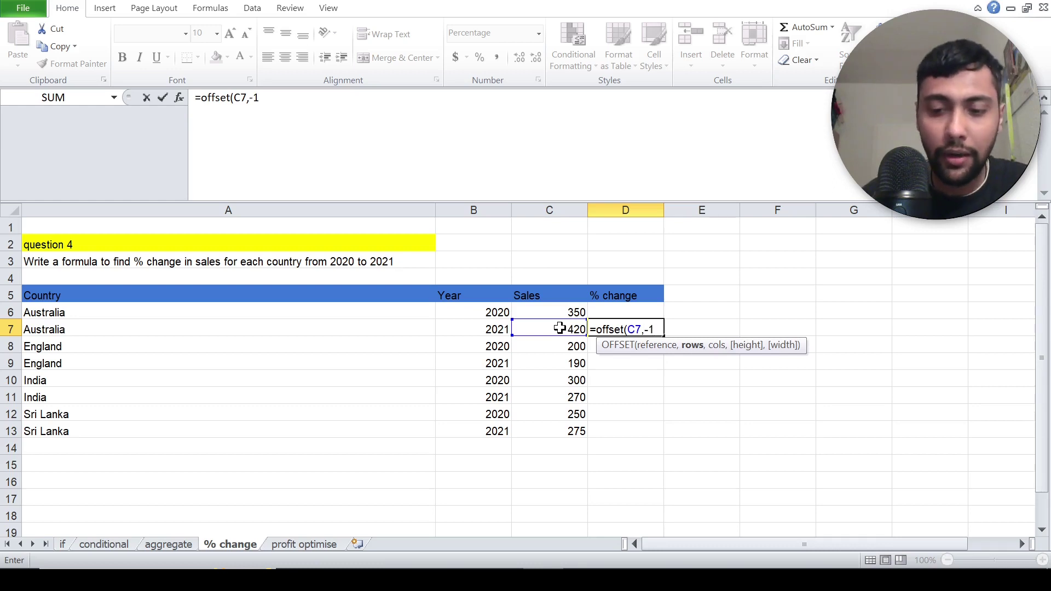
type(",0")
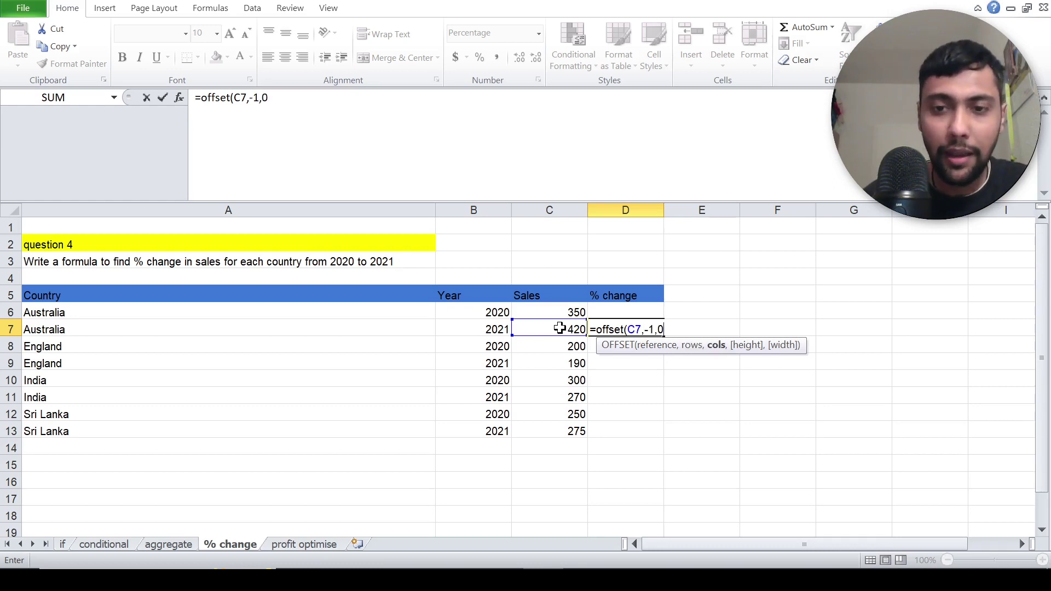
type(",,")
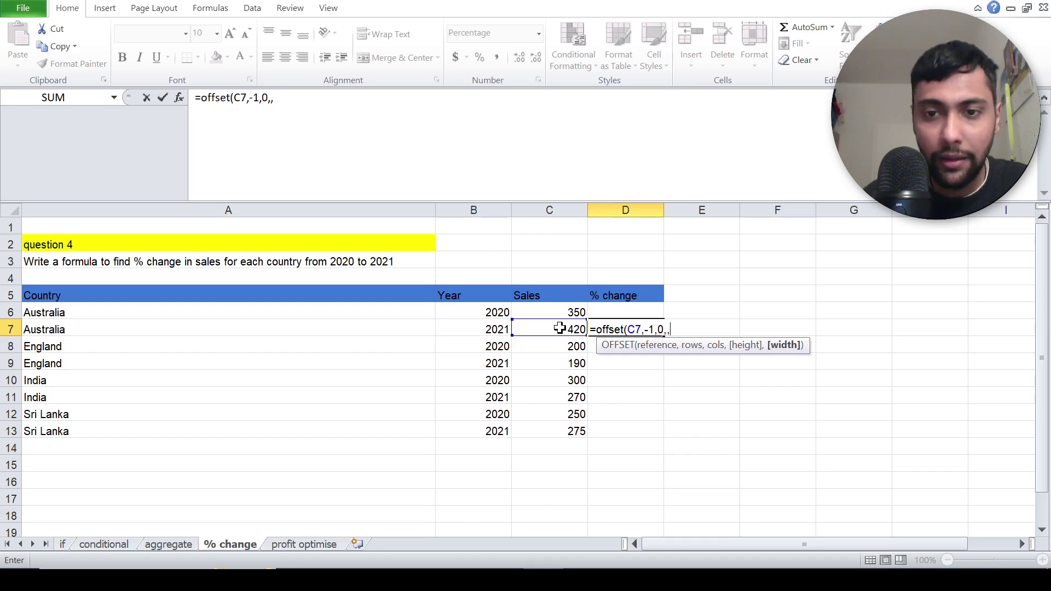
type(")")
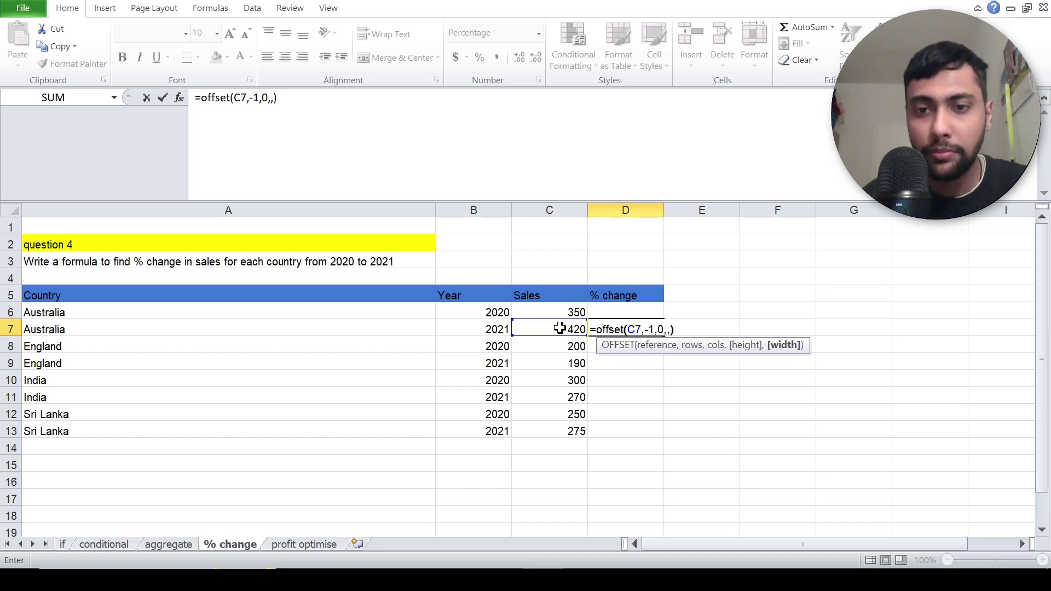
key("Return")
left_click(625, 327)
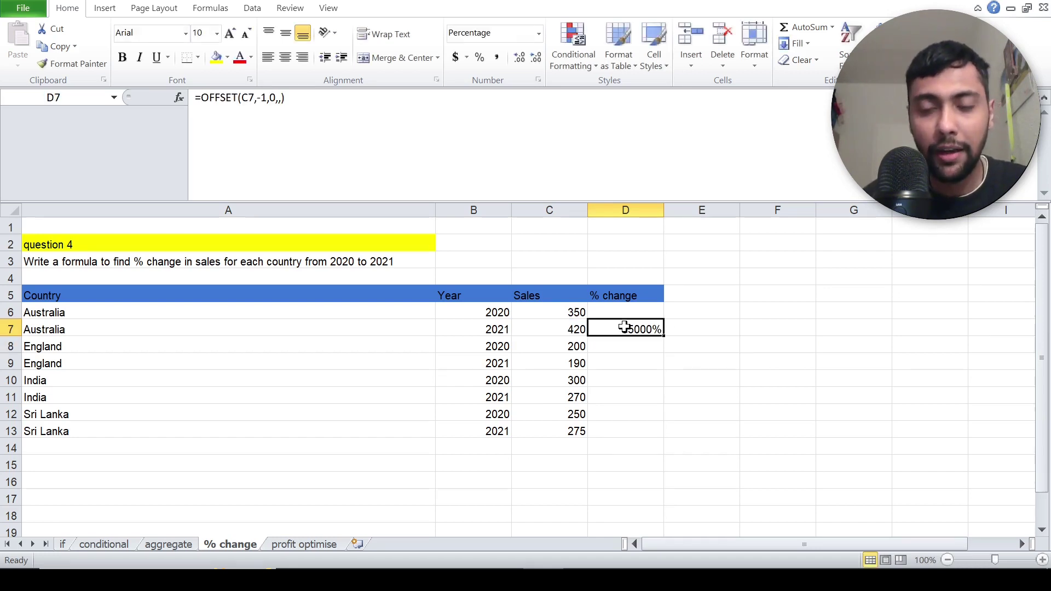
left_click_drag(664, 336, 665, 438)
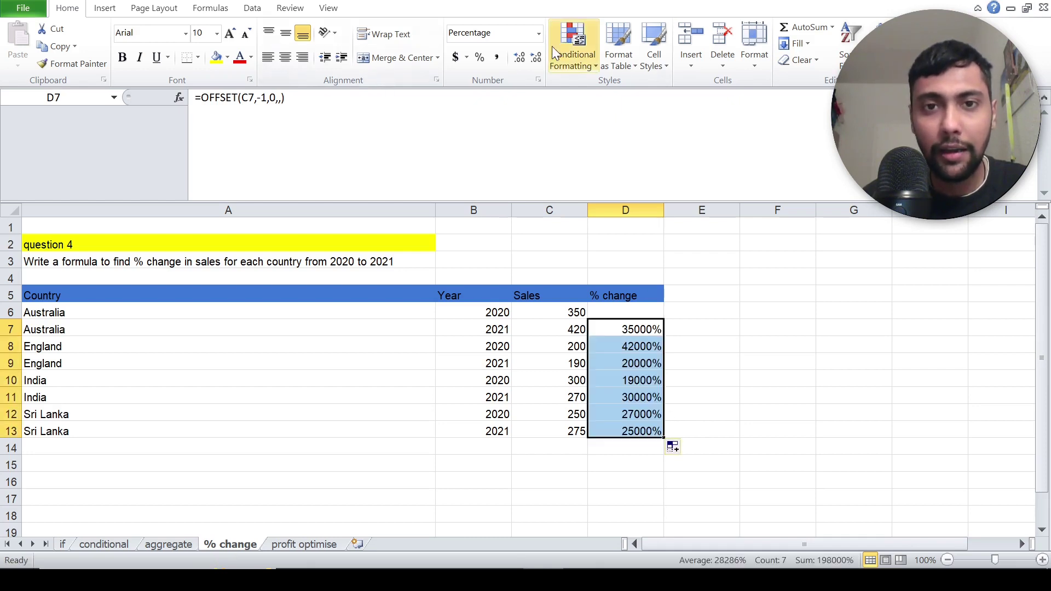
Step: Reformat D7:D13 as comma-style whole numbers with no decimal places
left_click(519, 57)
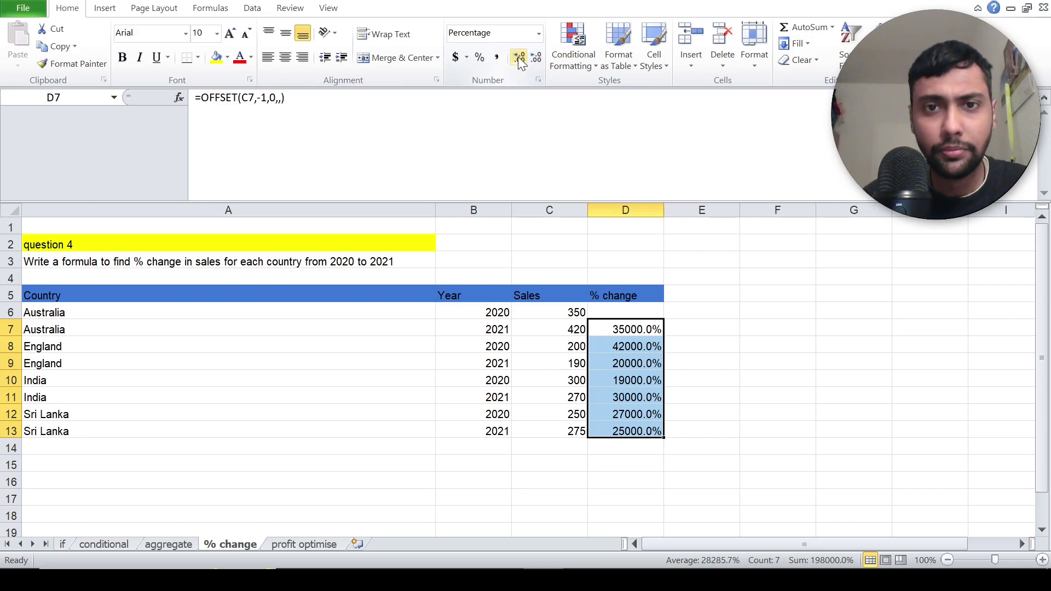
left_click(497, 59)
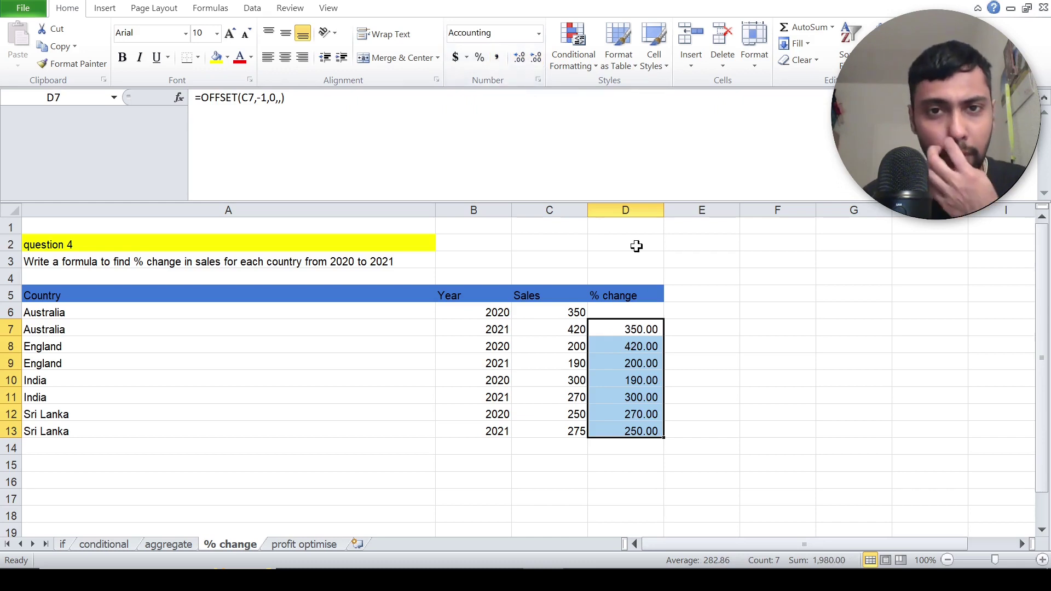
left_click(519, 58)
left_click(537, 63)
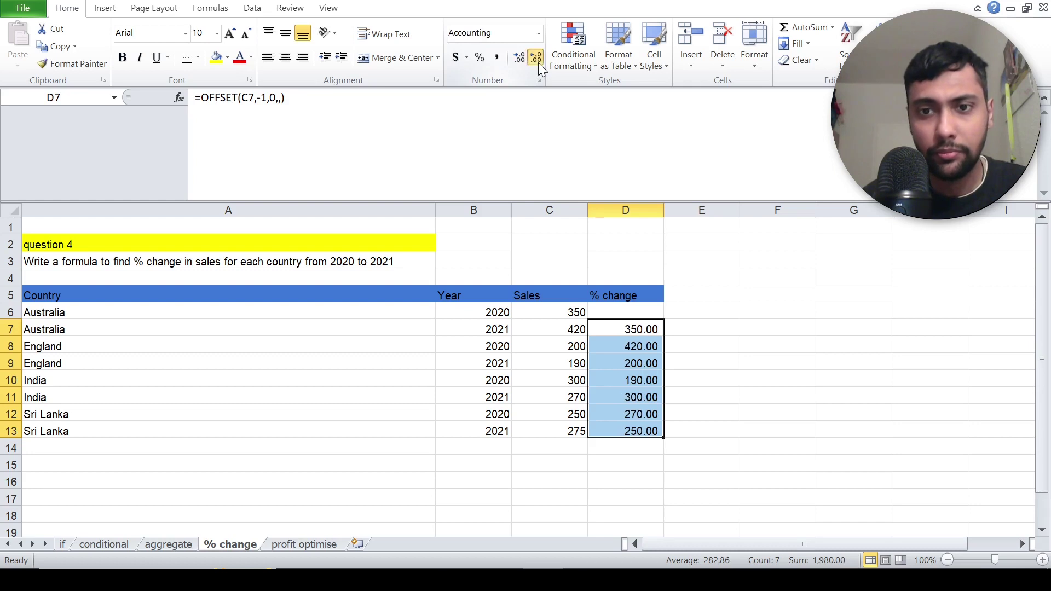
left_click(537, 62)
left_click(538, 62)
Step: Check the formulas in D10, D8 and D7 against the neighbouring sales figures
left_click(652, 382)
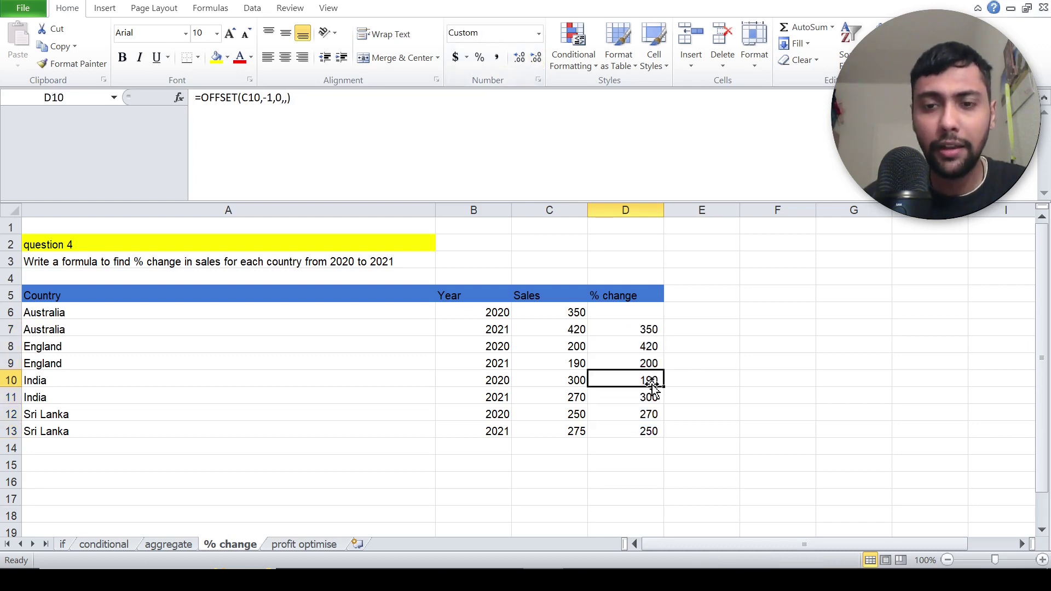
key("Up")
key("Up")
key("Up")
key("Left")
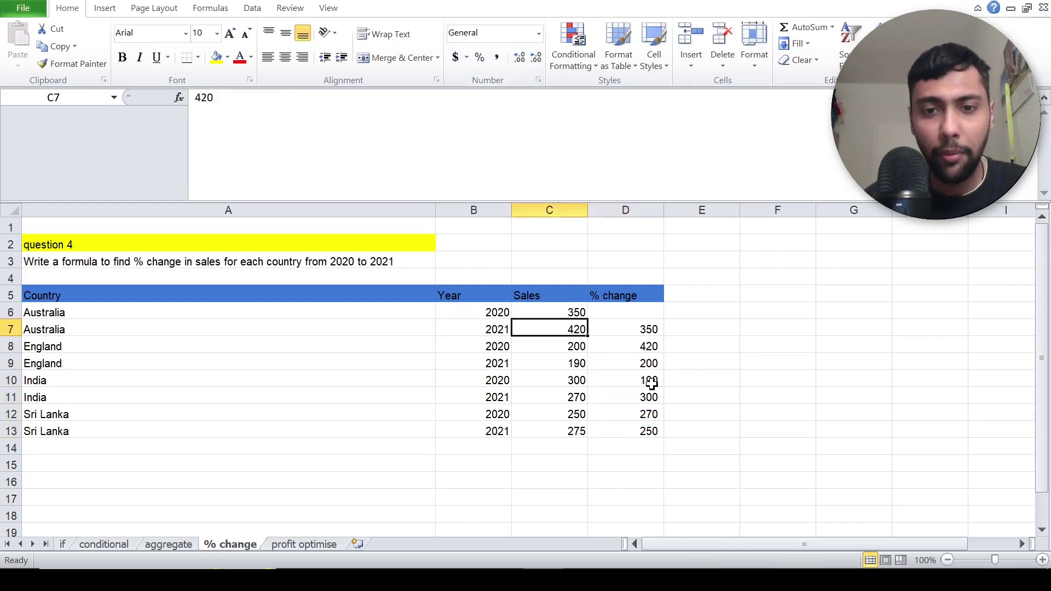
key("Down")
key("Left")
key("Right")
key("Right")
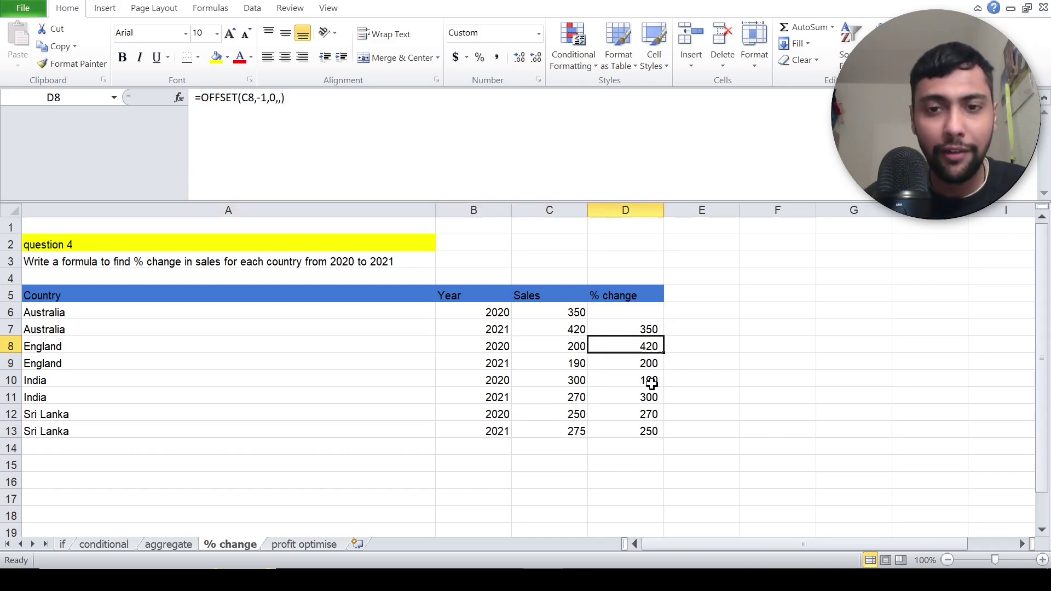
key("Up")
key("Left")
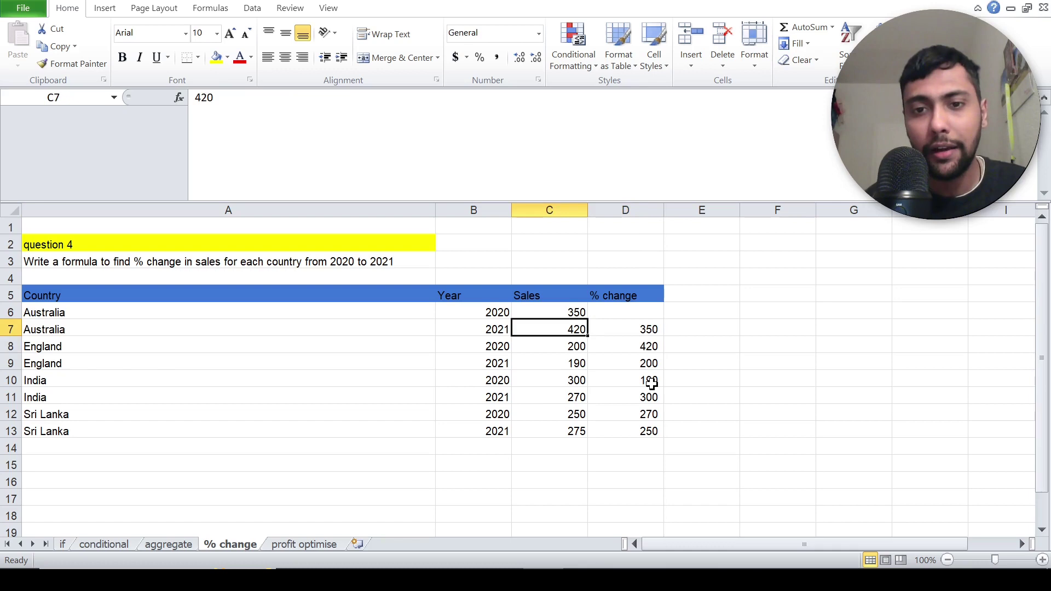
key("Right")
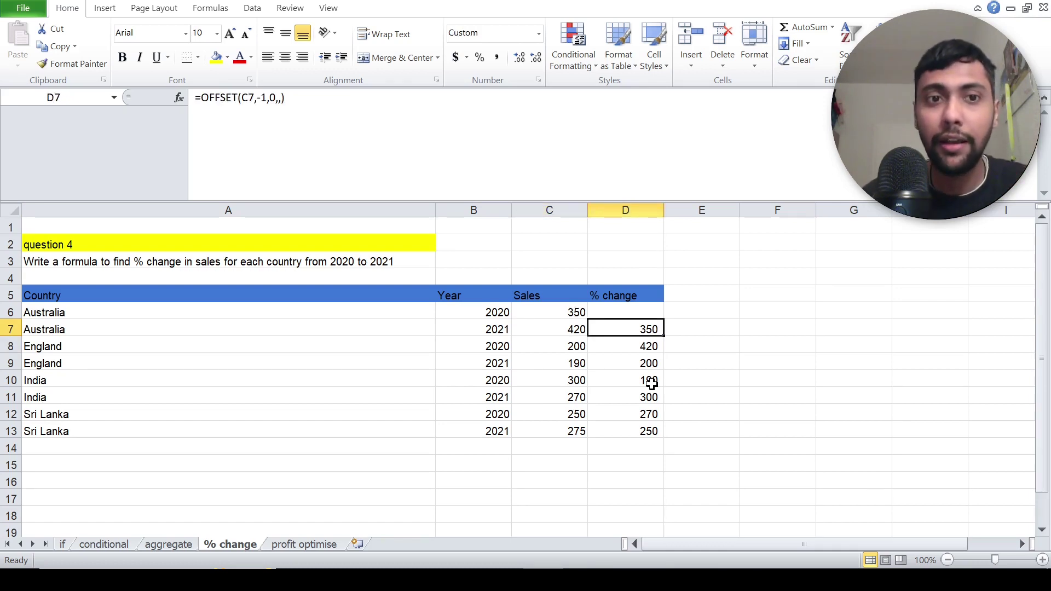
Step: Change D7 to =IF(A7=A6,OFFSET(C7,-1,0,,)," ") so only same-country rows get a value
key("F2")
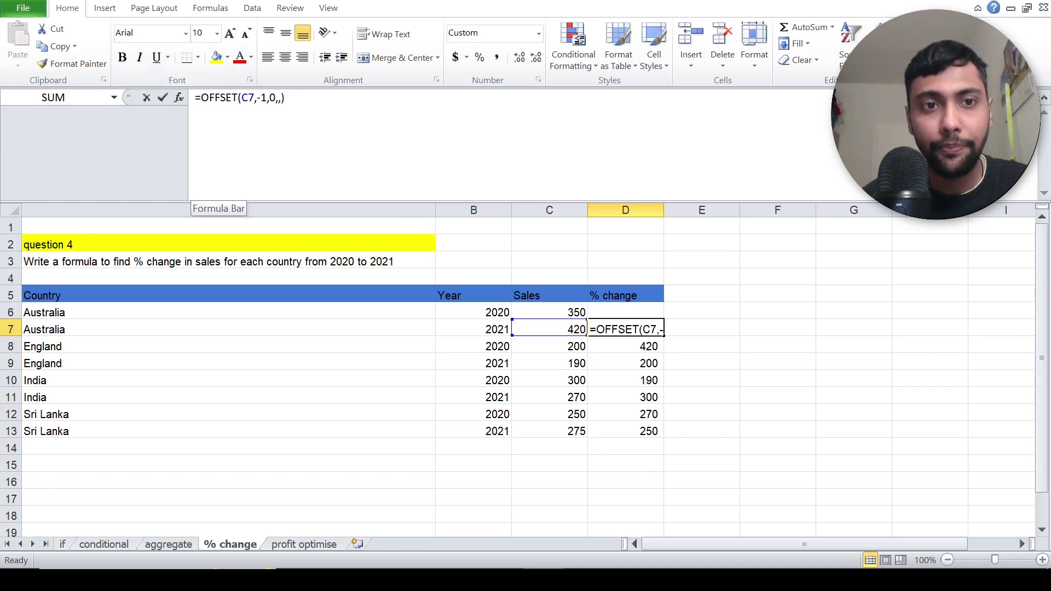
left_click(200, 98)
type("if(")
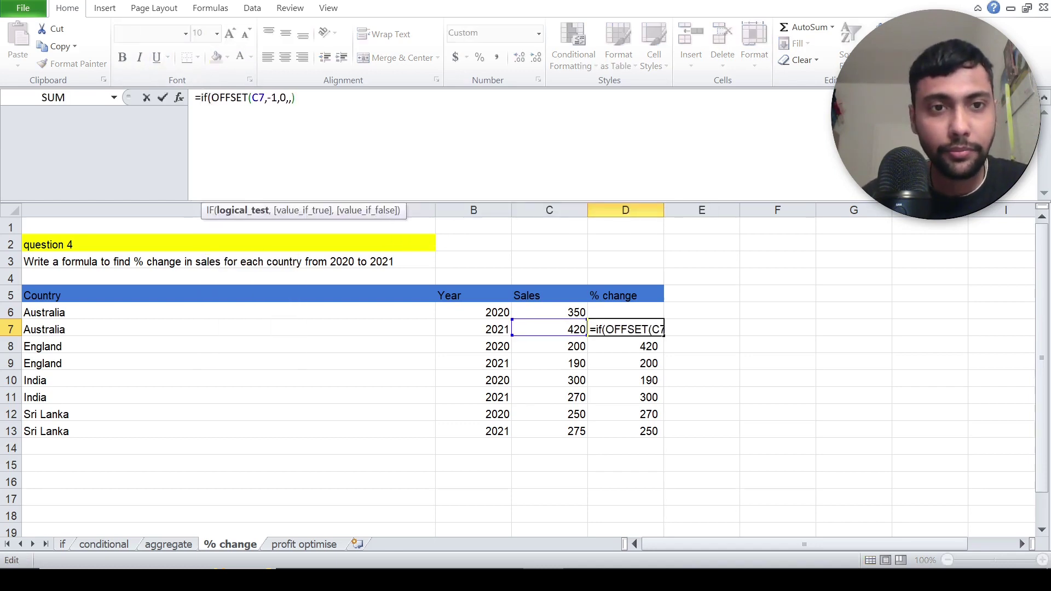
left_click(184, 323)
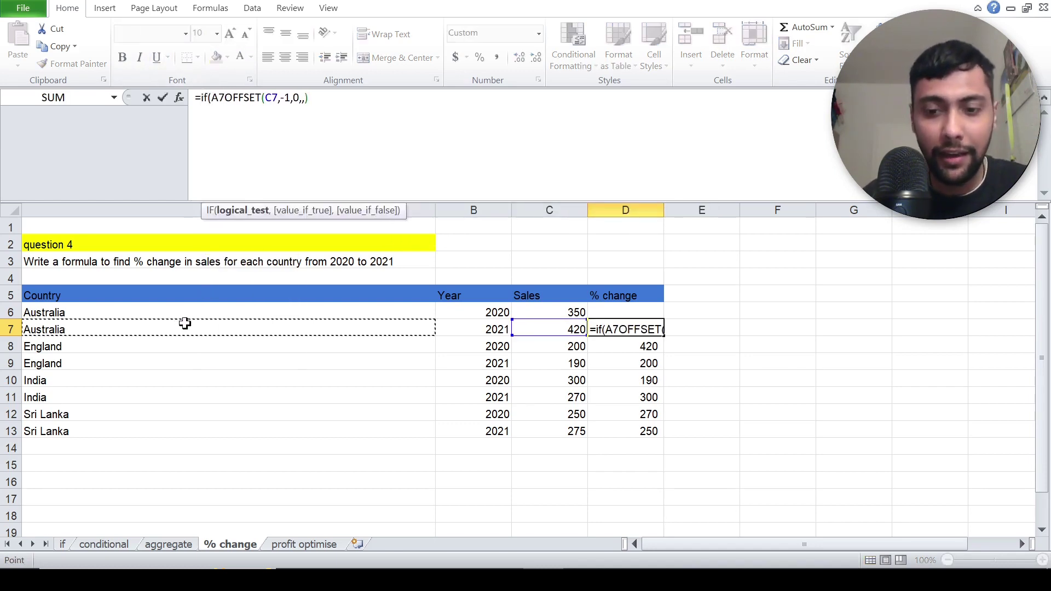
type("=a6,")
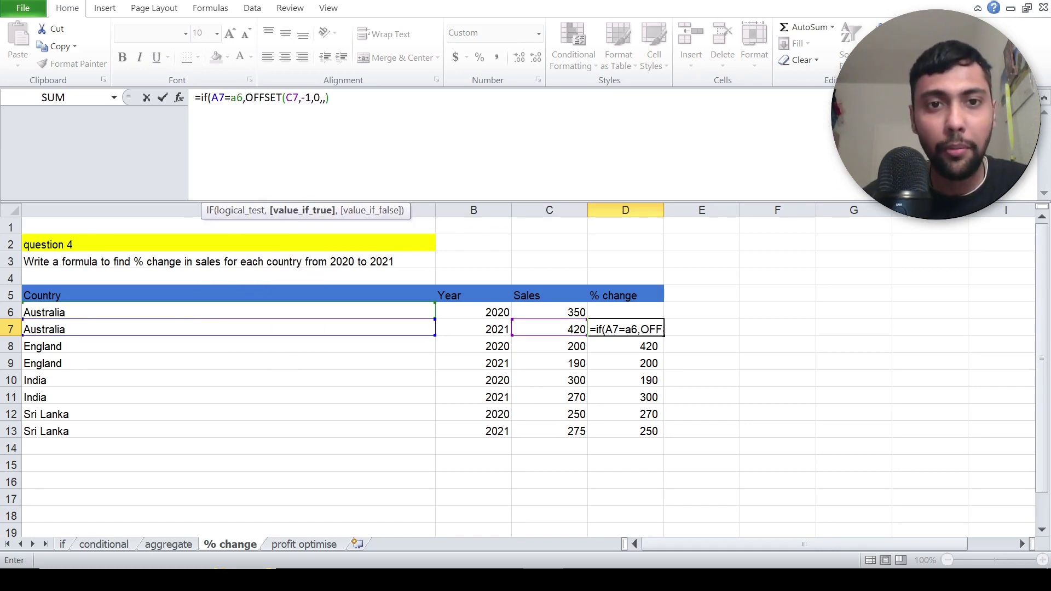
left_click(330, 97)
type(",\"")
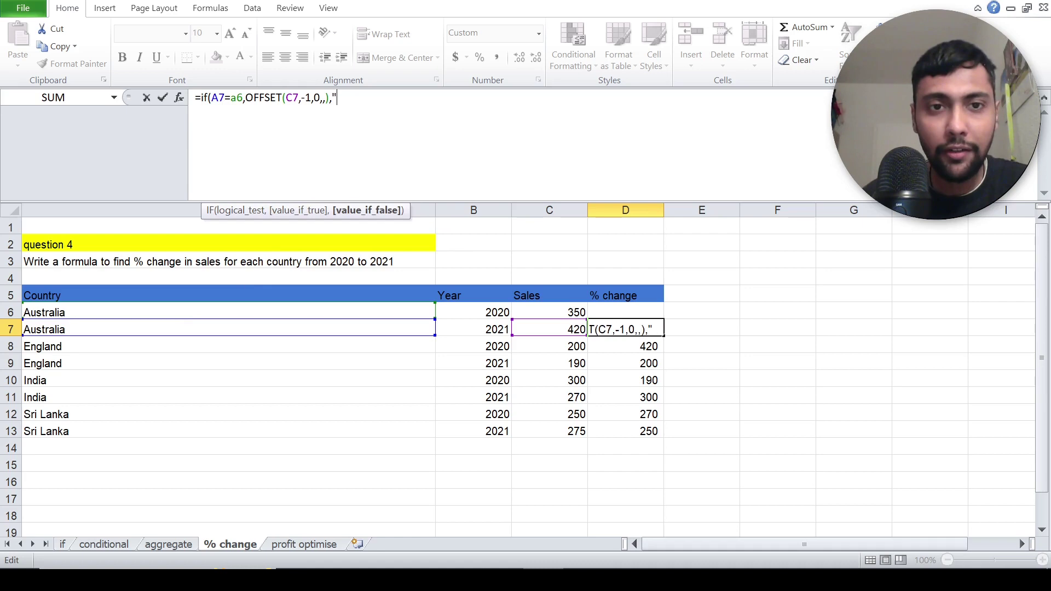
type("\")")
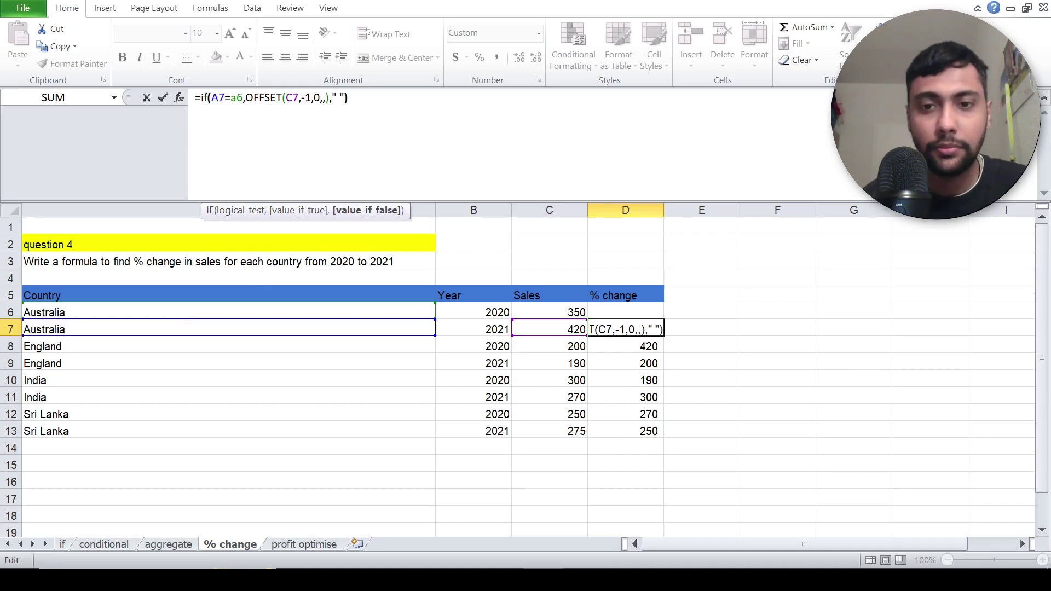
key("Return")
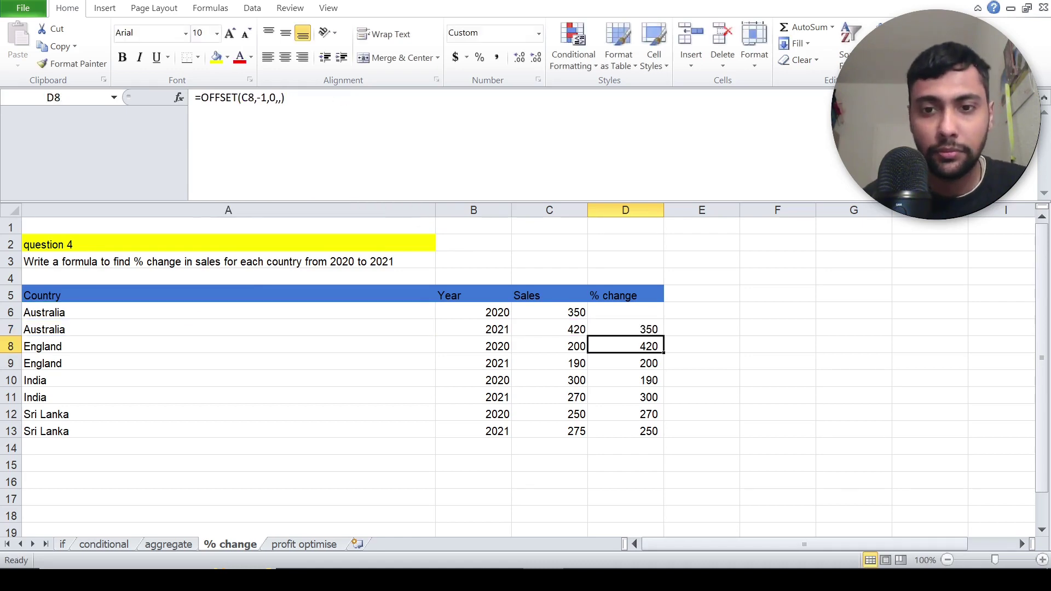
left_click(639, 329)
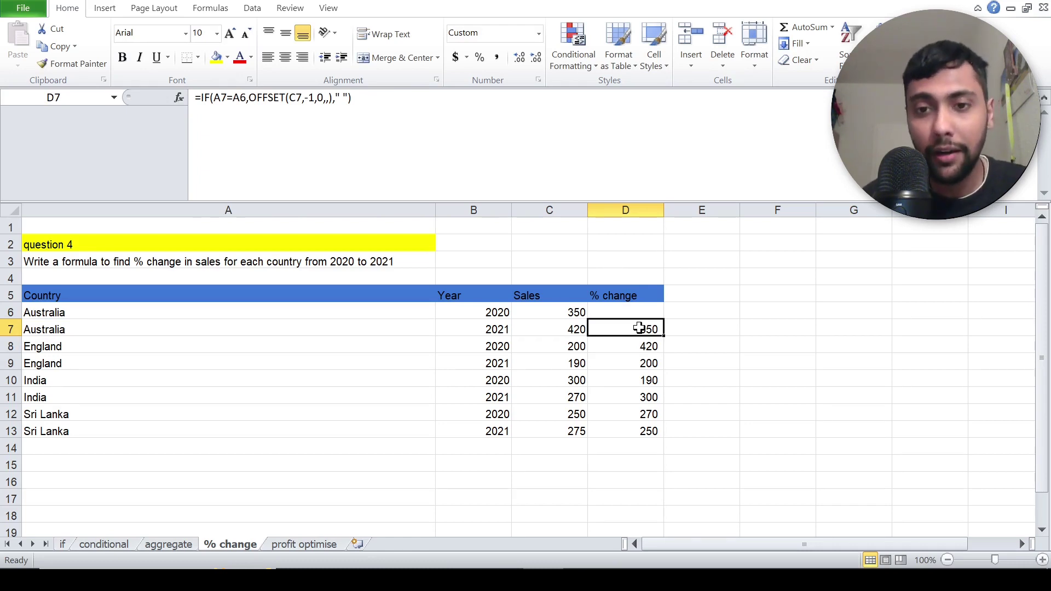
Step: Fill the formula down to D13 and verify 350, 200, 300, 250 on the 2021 rows
double_click(664, 335)
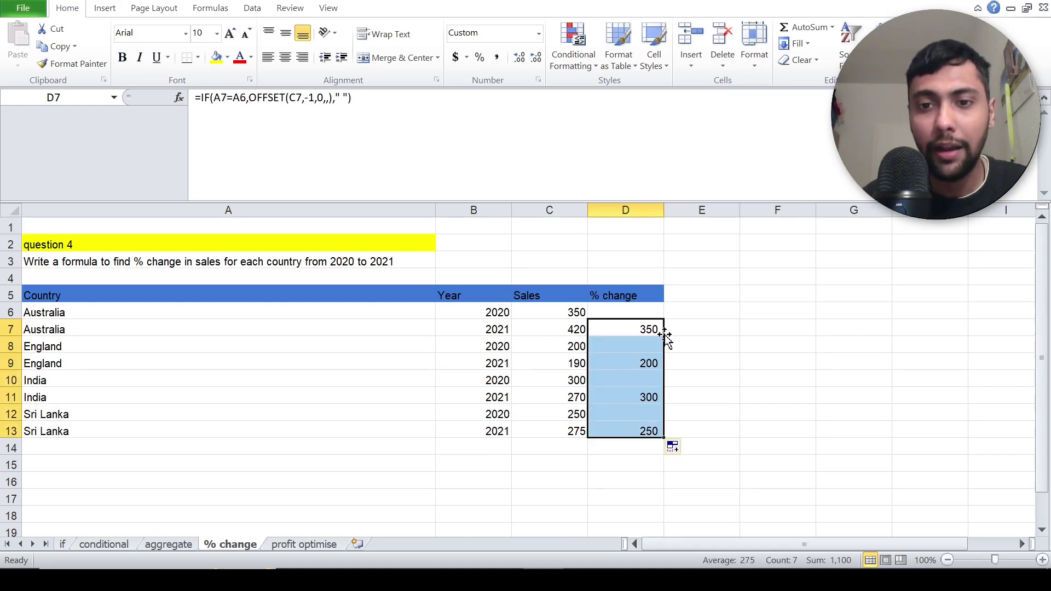
left_click(548, 330)
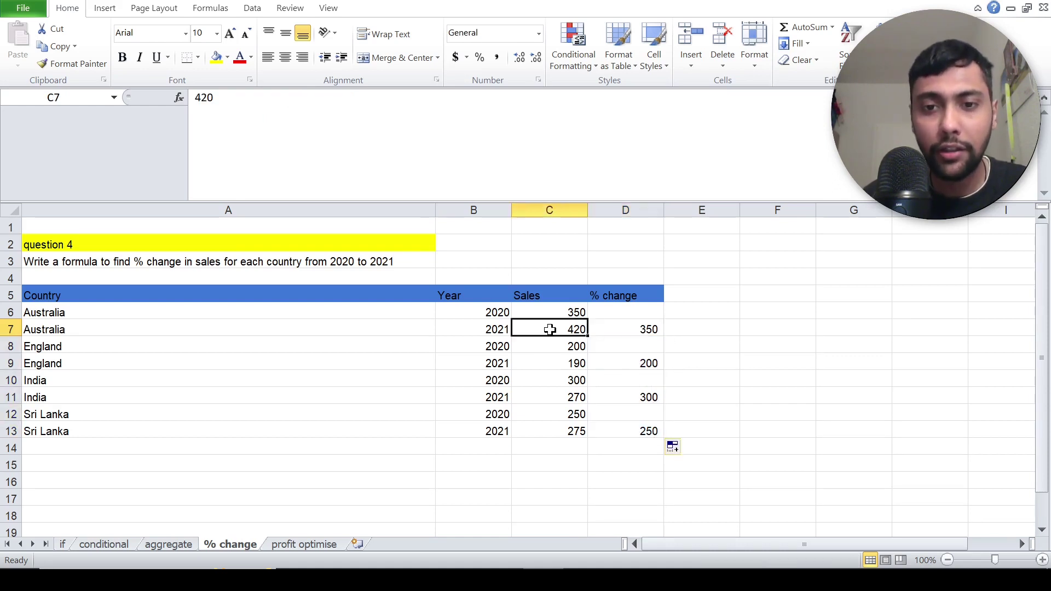
left_click(573, 312)
left_click(639, 329)
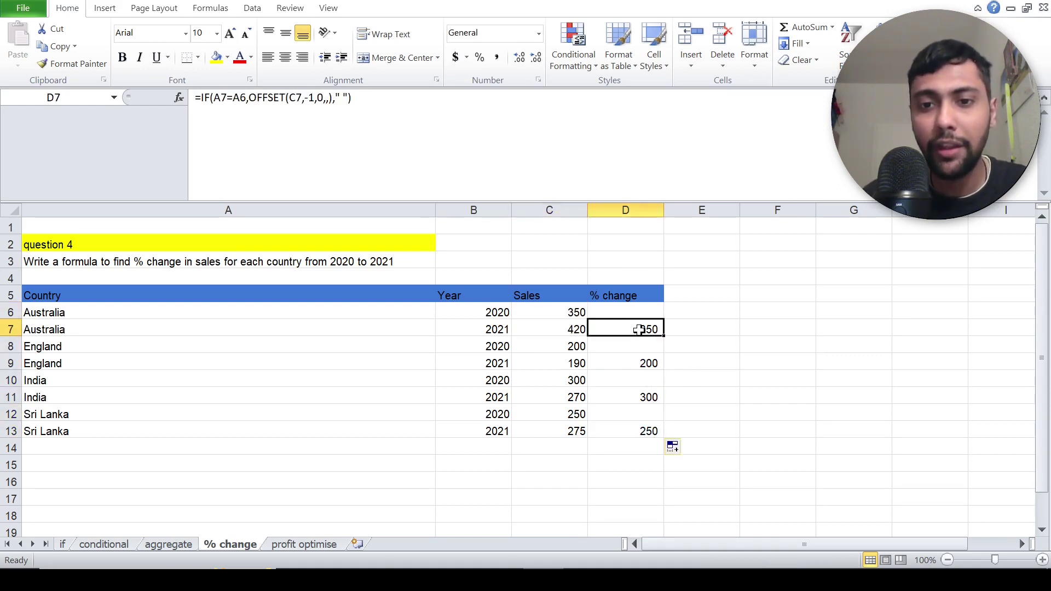
left_click(566, 365)
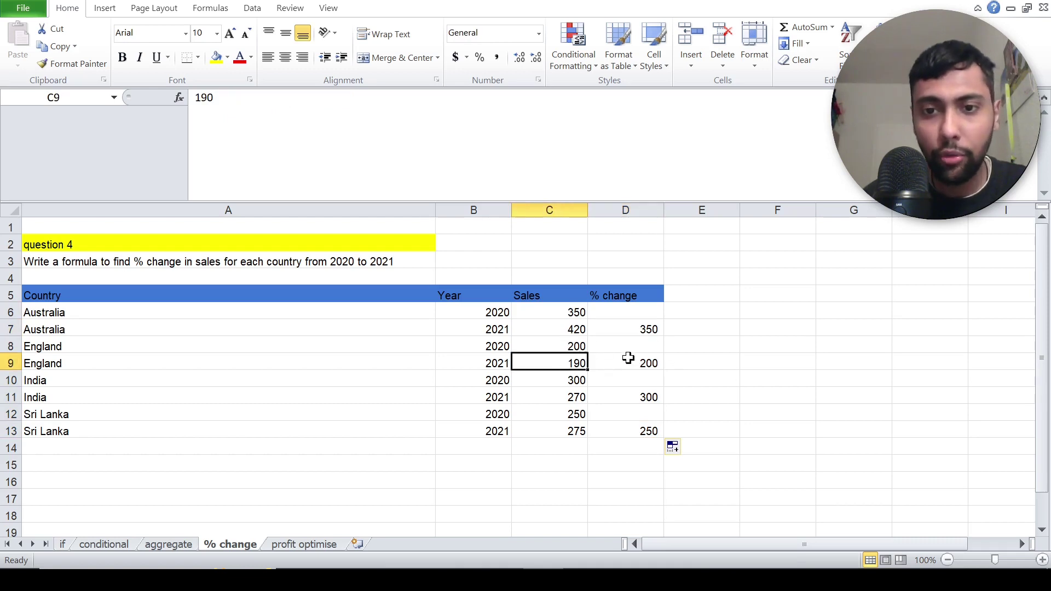
left_click(612, 372)
left_click(573, 396)
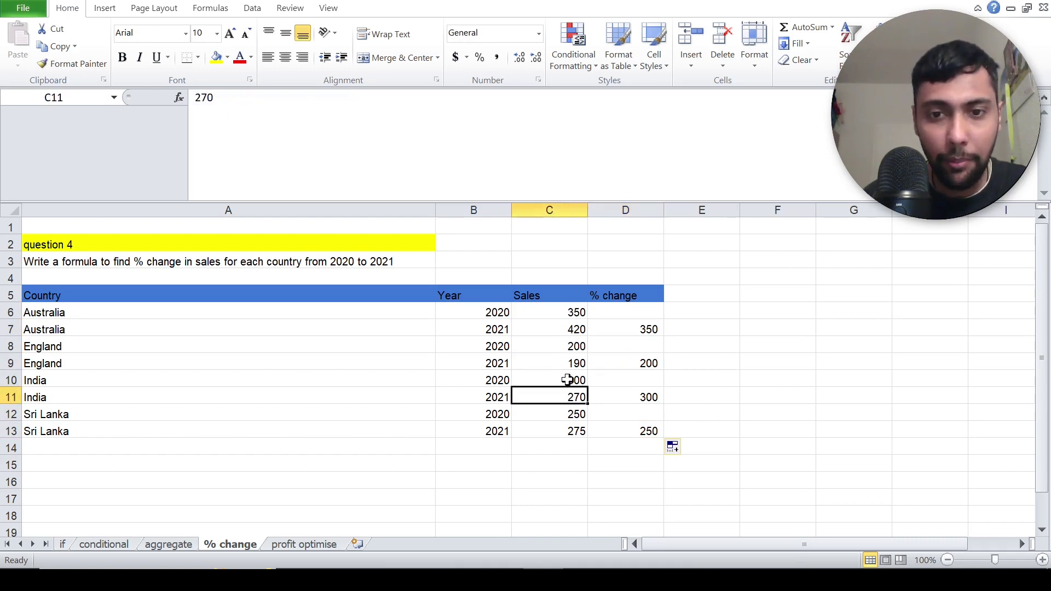
left_click(645, 396)
left_click(578, 428)
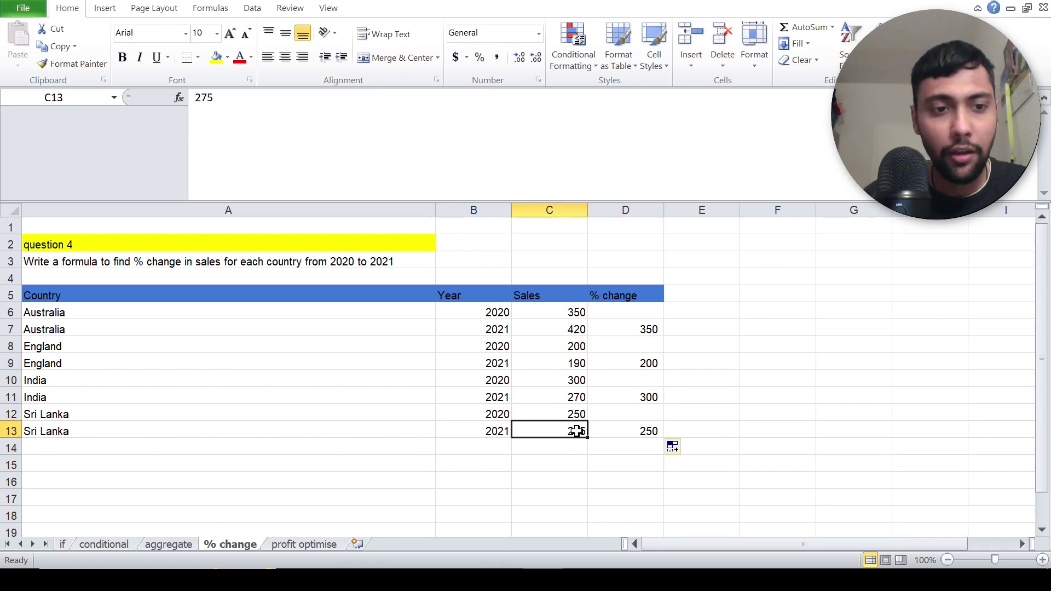
left_click(576, 412)
left_click(645, 431)
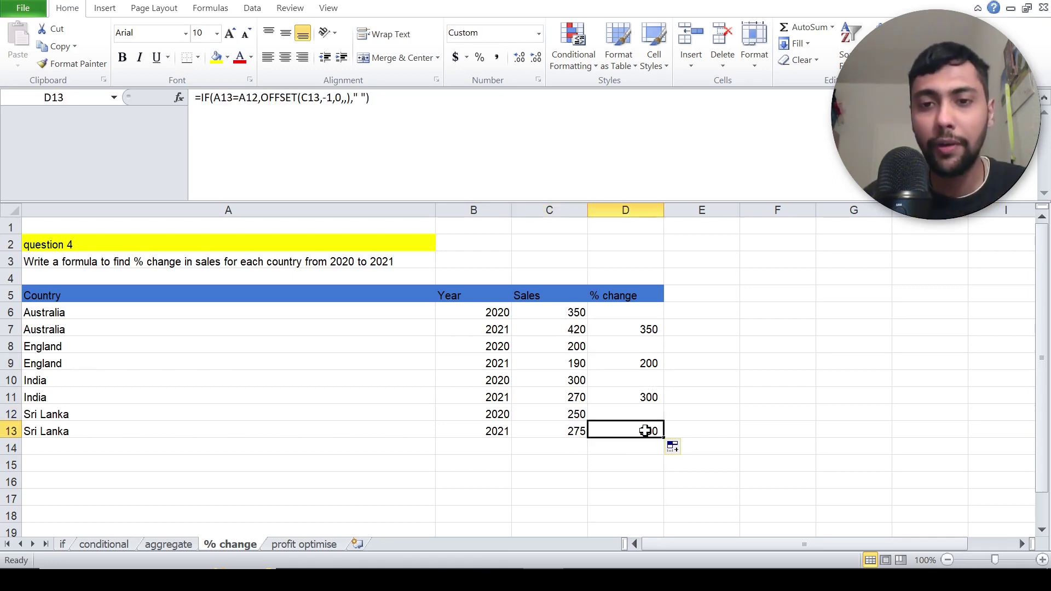
left_click(624, 326)
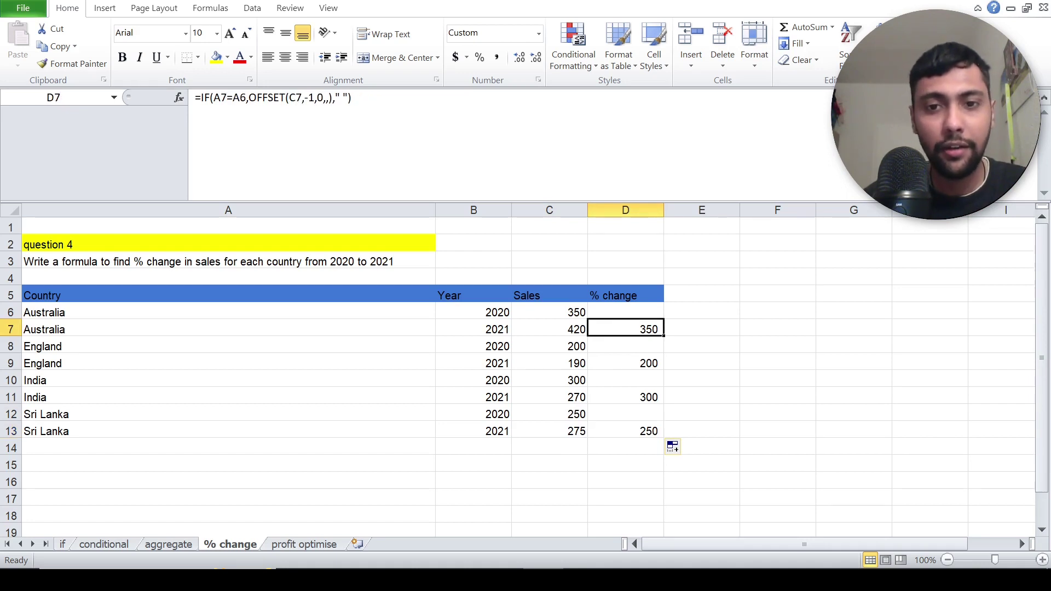
Step: Rewrite D7 as (C7 minus the IF/OFFSET prior-year sales) divided by that same IF/OFFSET expression
left_click(200, 98)
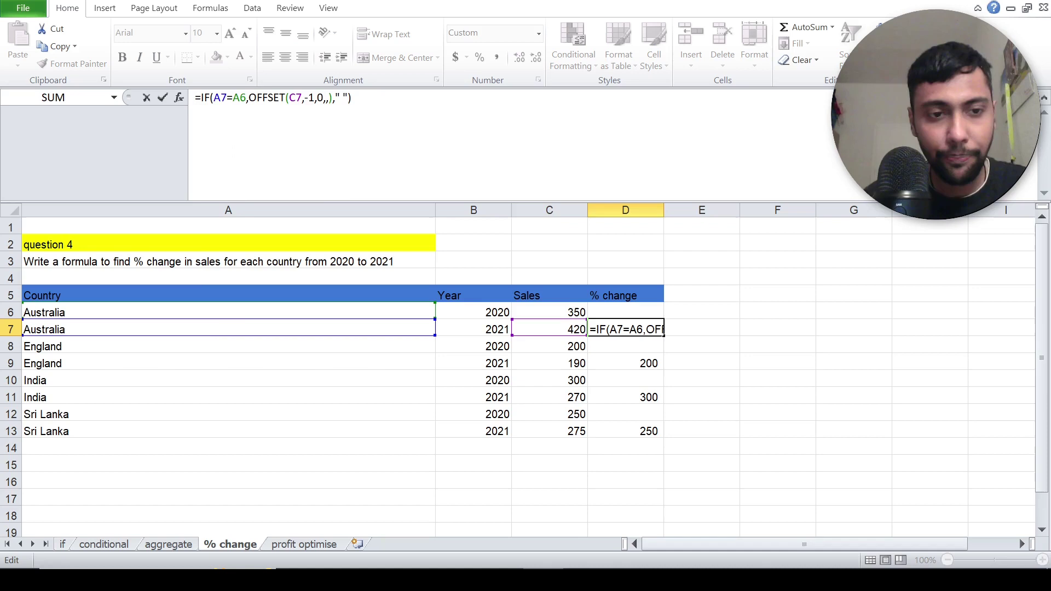
type("c7")
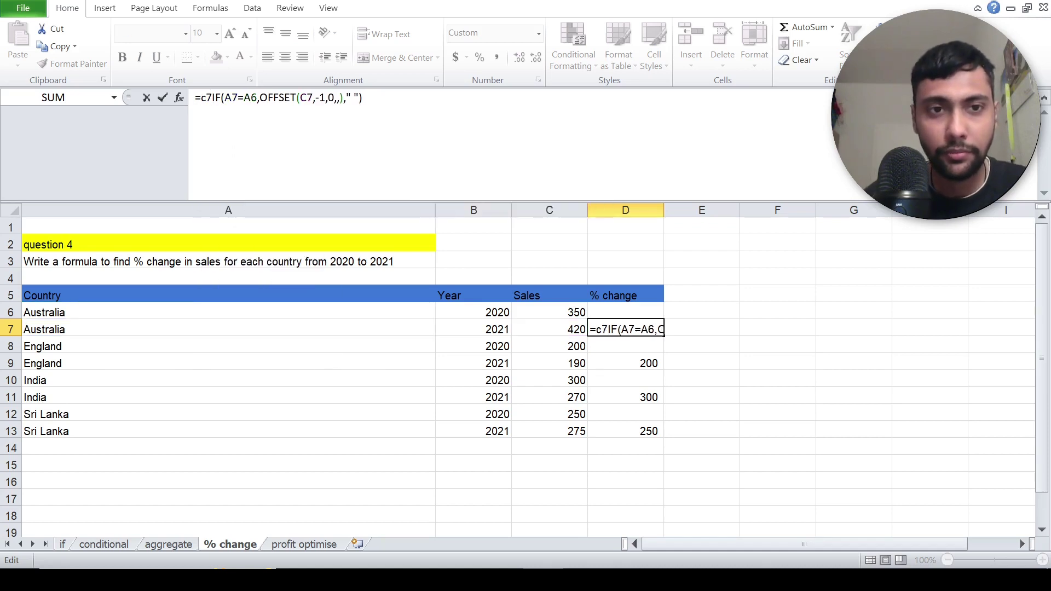
type("-")
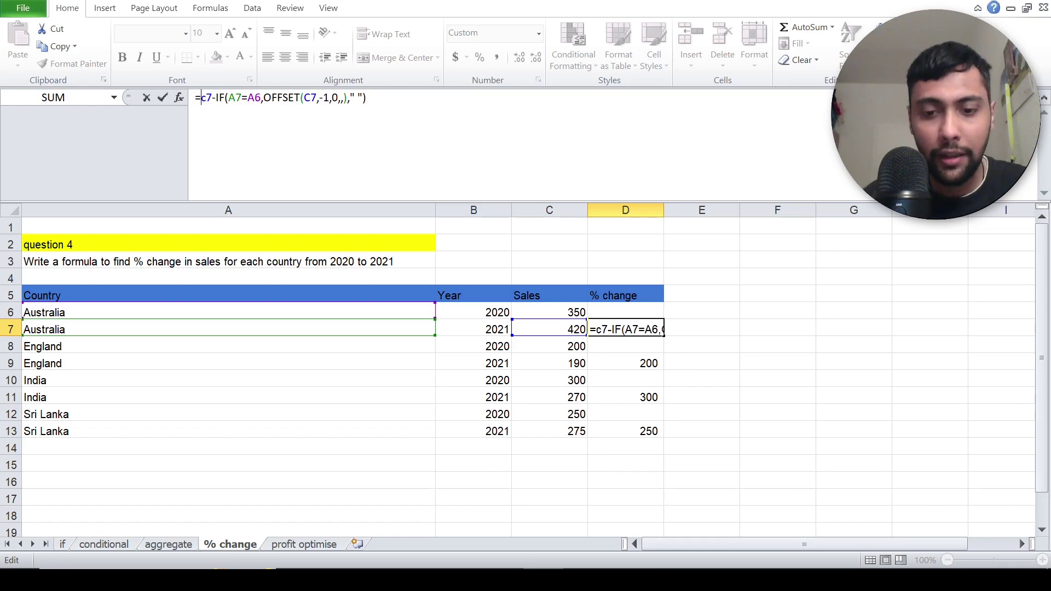
type("(")
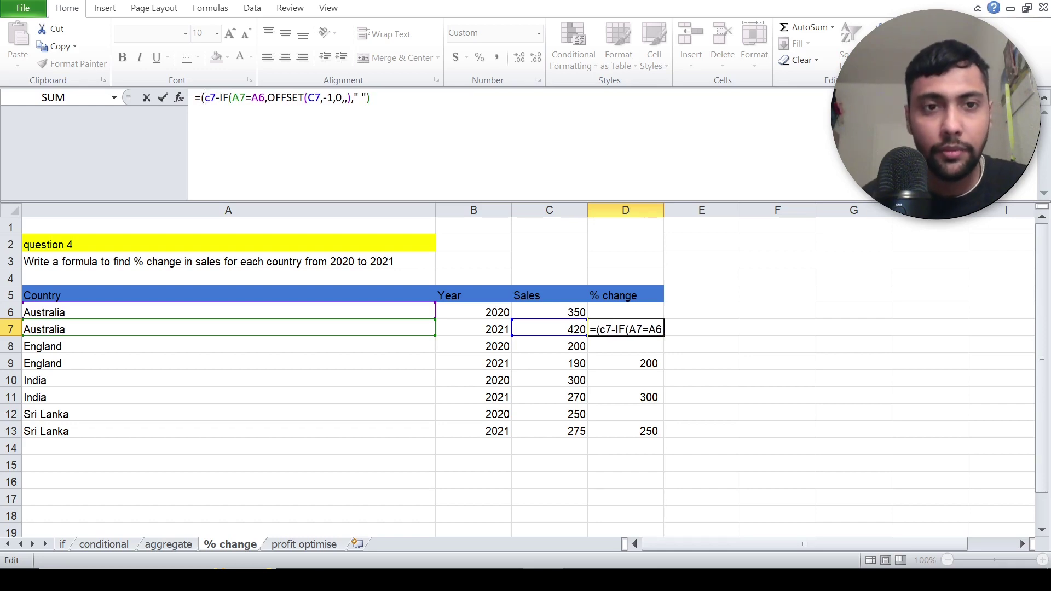
type(")")
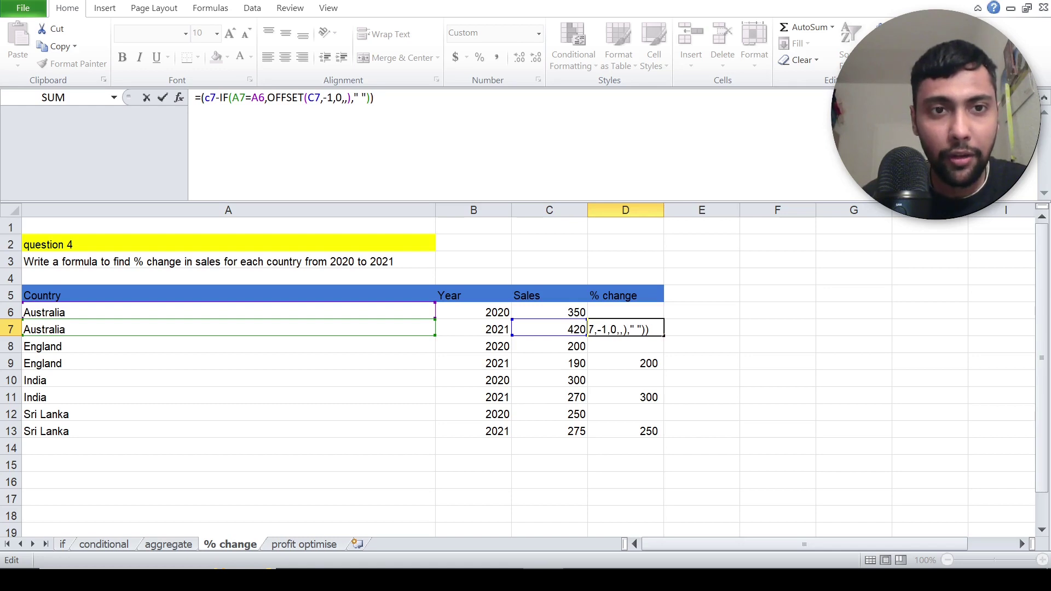
left_click_drag(219, 98, 373, 97)
key("ctrl+c")
left_click(372, 97)
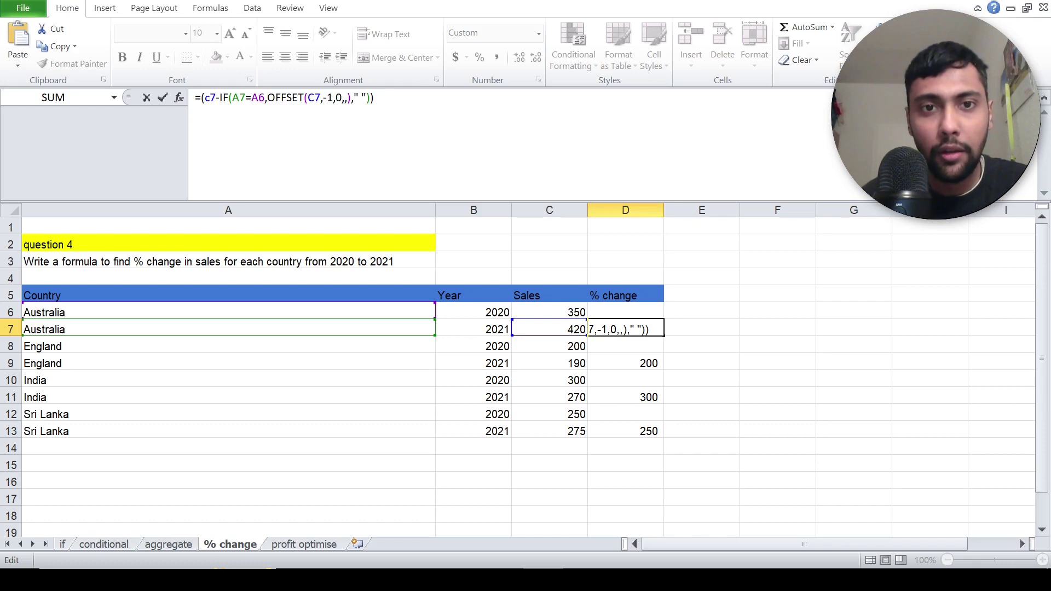
type("/")
key("ctrl+v")
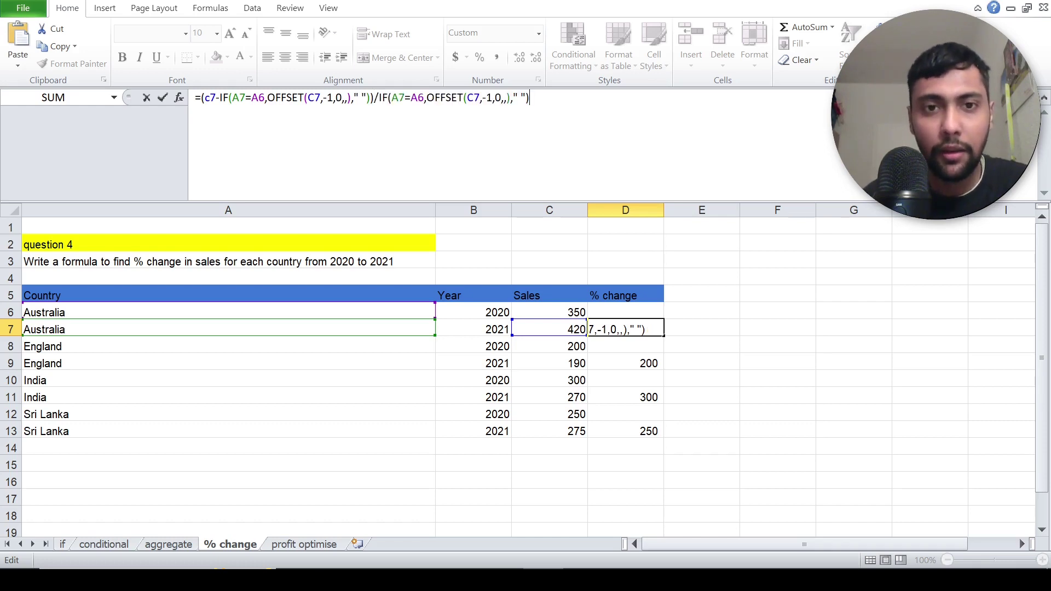
key("Return")
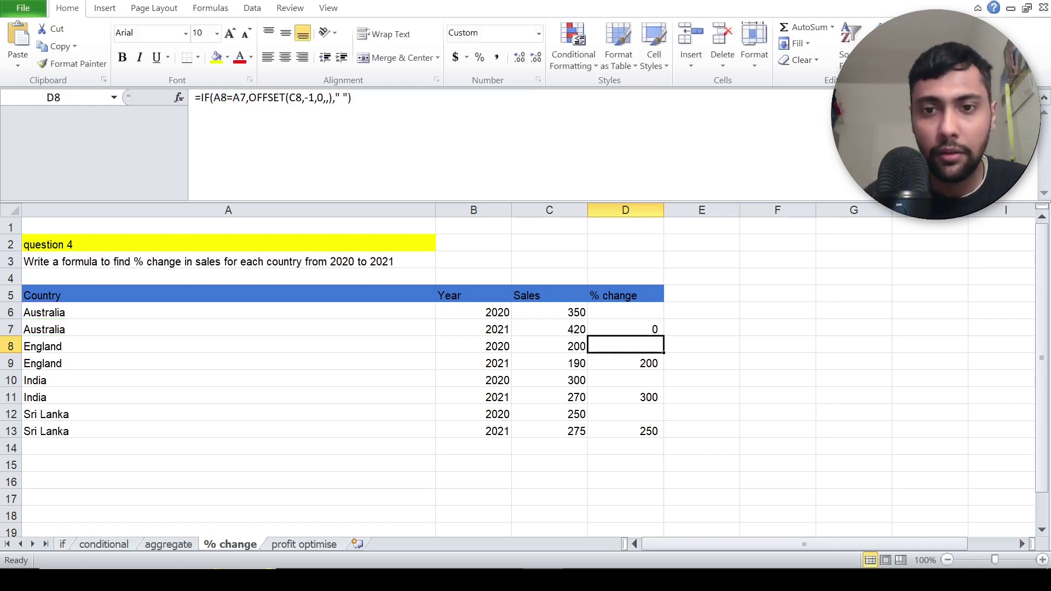
Step: Fill the change formula to D13, wrap D7 in IFERROR(...," "), and fill it down again
left_click(639, 323)
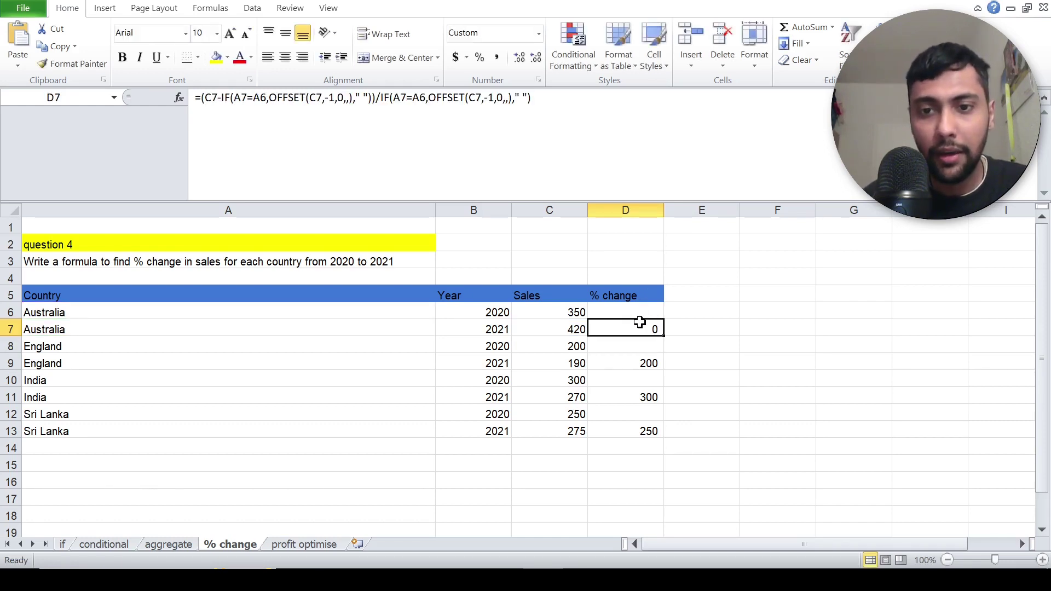
double_click(665, 337)
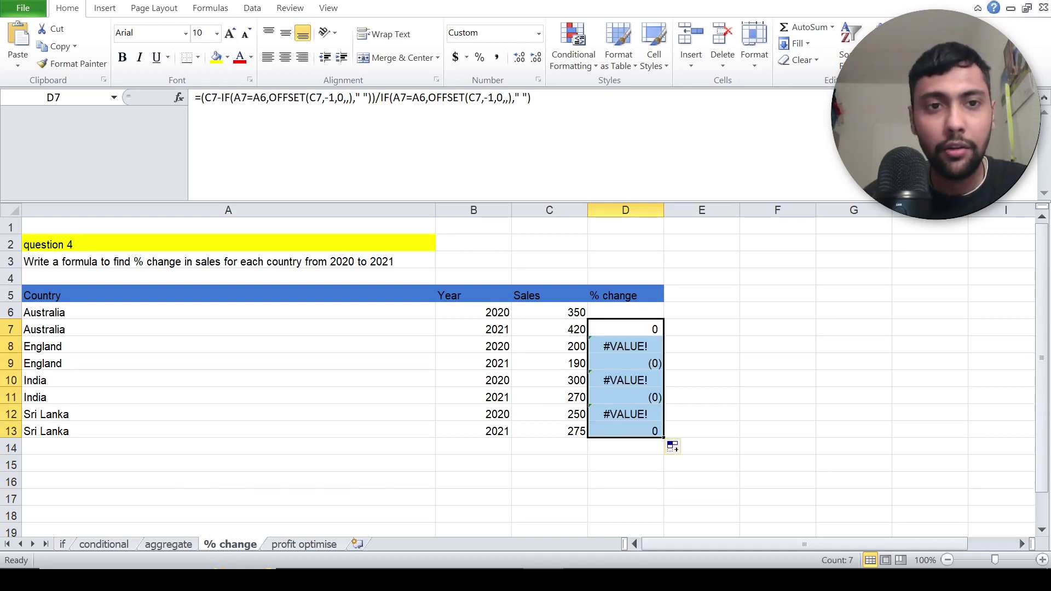
left_click(202, 97)
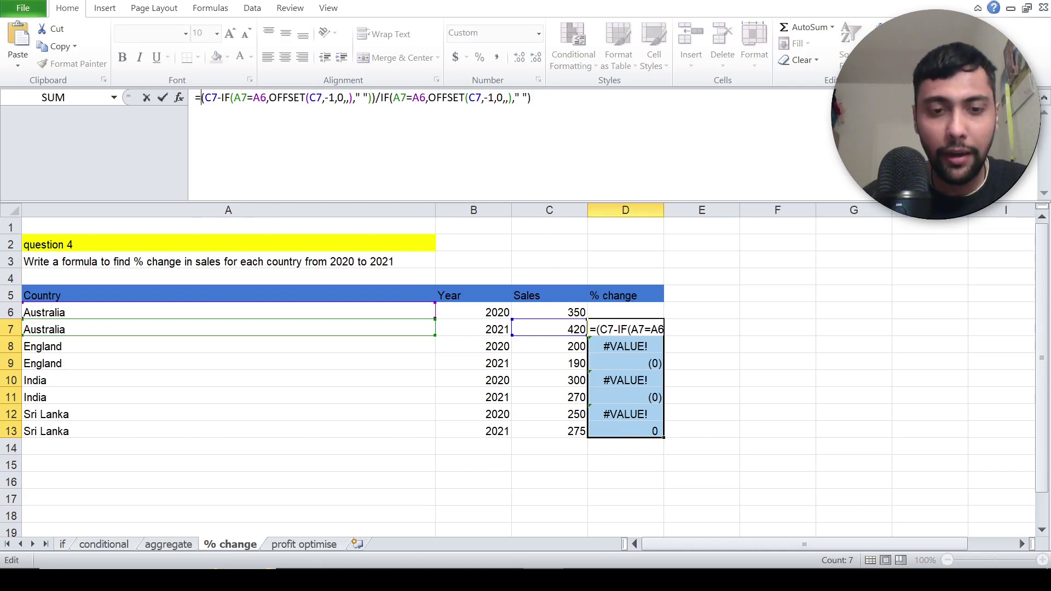
type("iferror(")
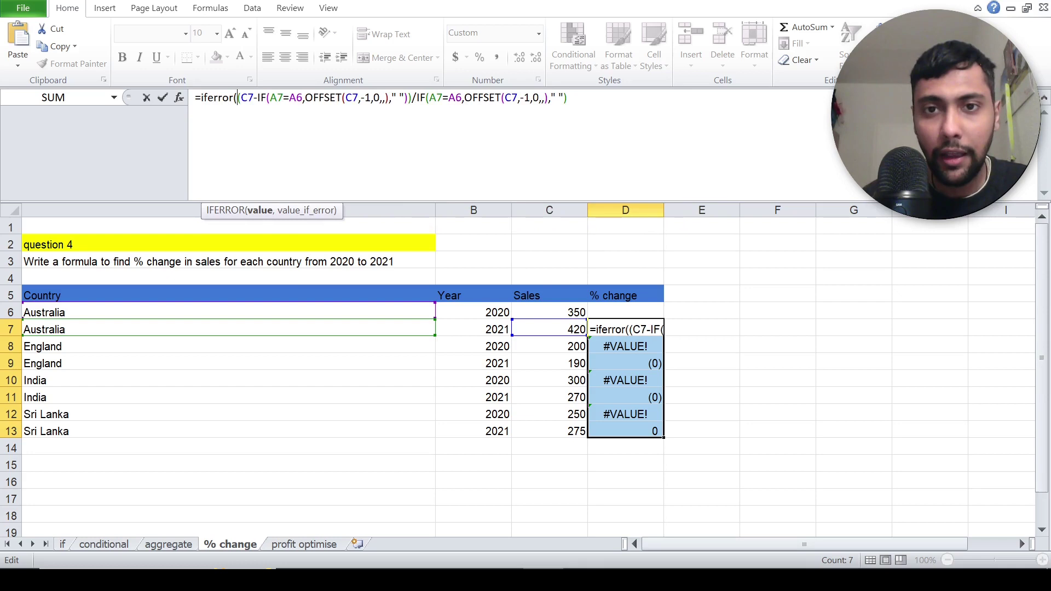
type(",\" \")")
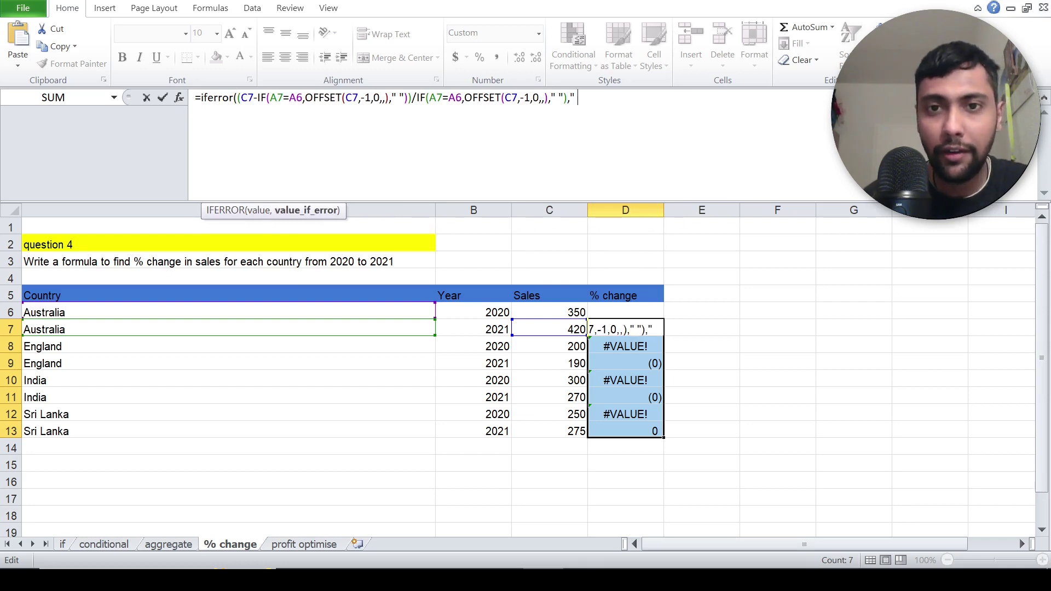
key("Return")
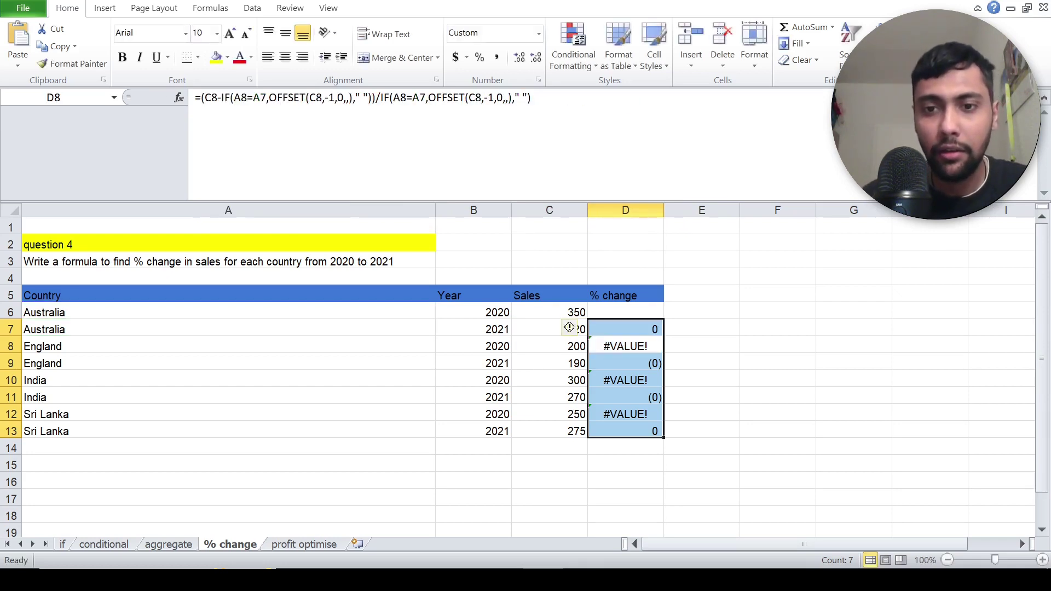
left_click(650, 329)
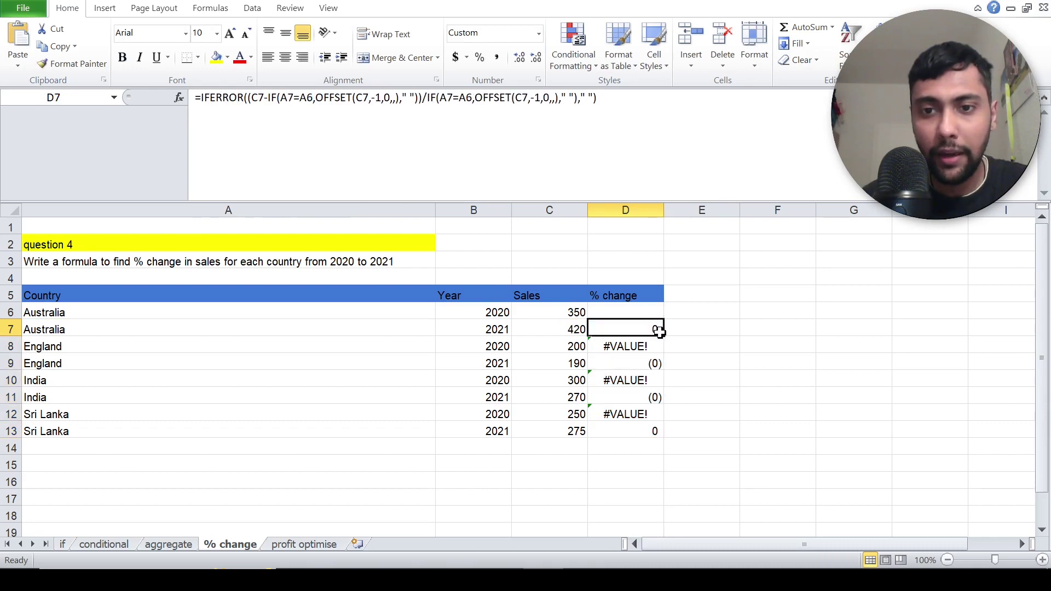
double_click(663, 337)
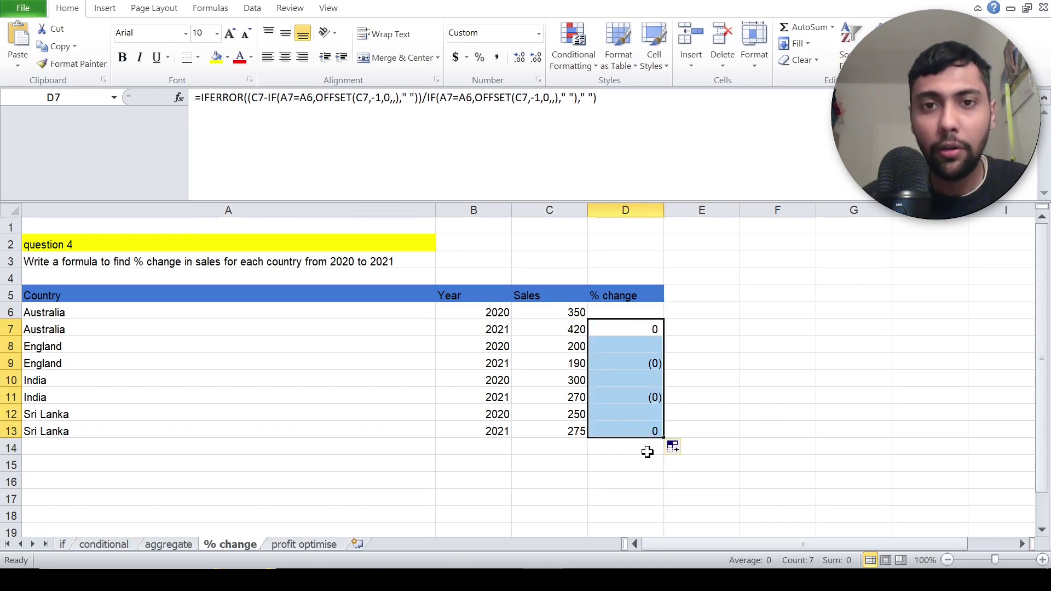
Step: Format the change column as percentages and verify Australia's 20% and England's -5%
left_click(480, 58)
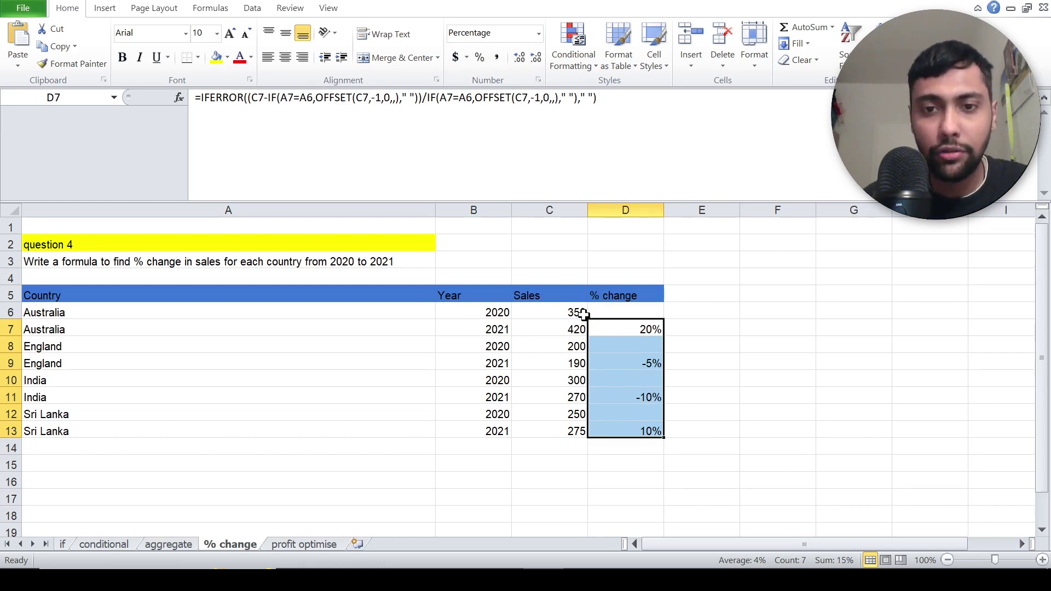
left_click(581, 312)
key("Down")
key("Right")
key("Left")
key("Down")
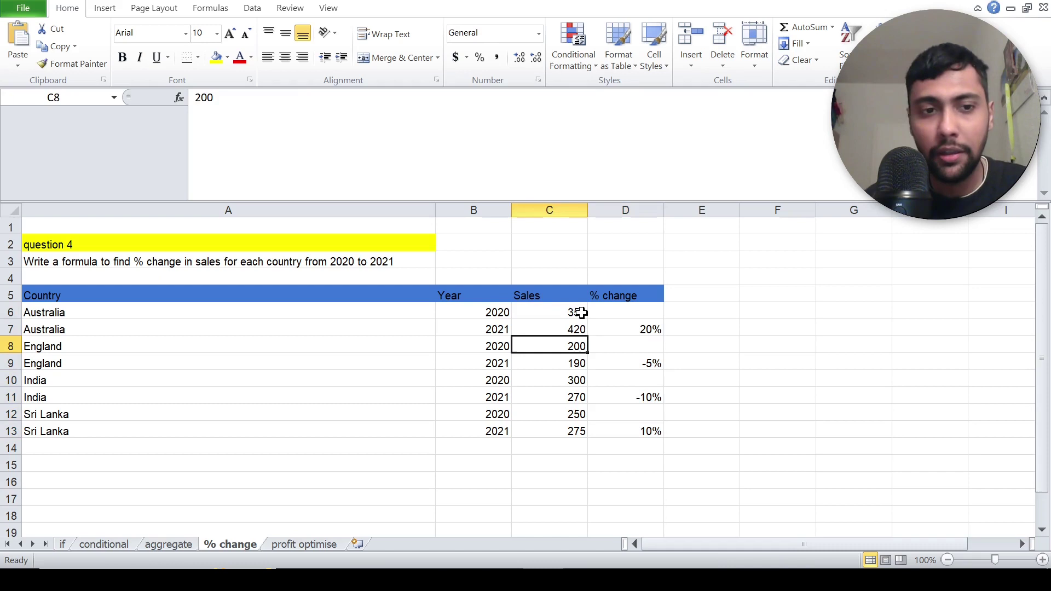
key("Down")
key("Right")
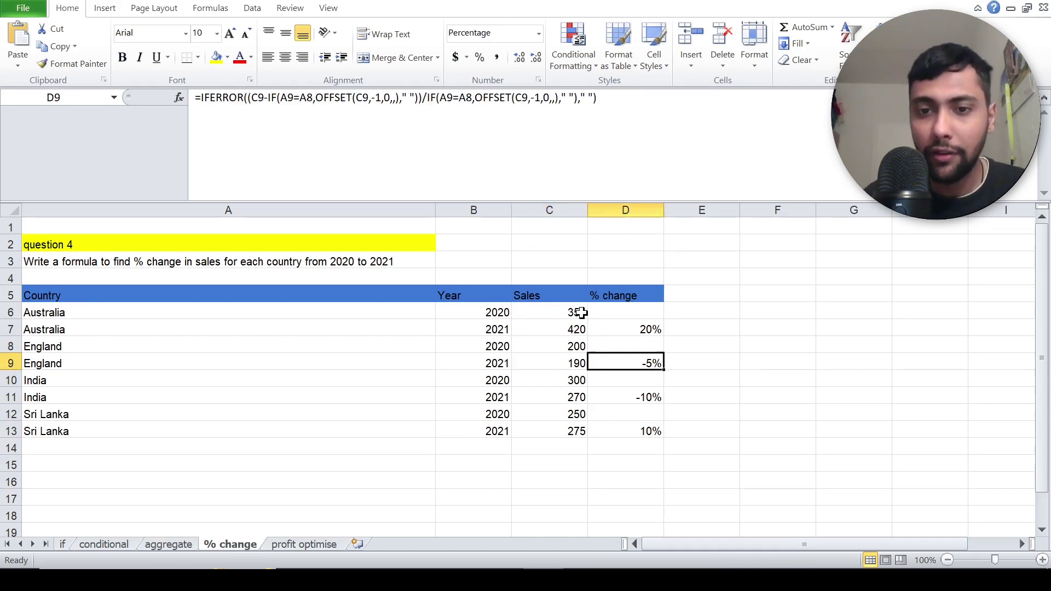
Step: Verify India's -10% and Sri Lanka's 10% change results in the column
key("Left")
key("Down")
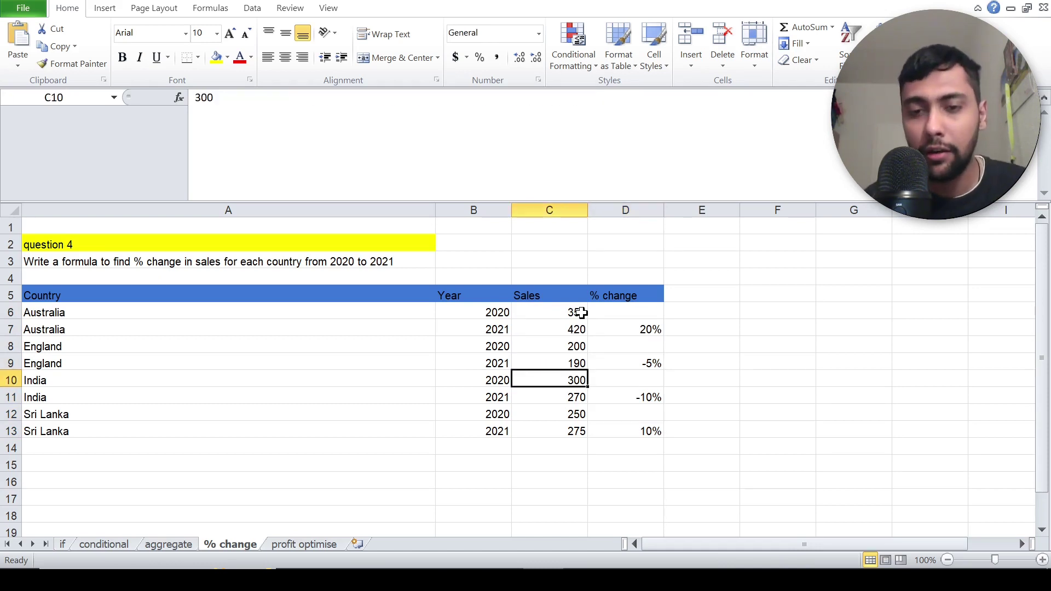
key("Down")
key("Right")
key("Left")
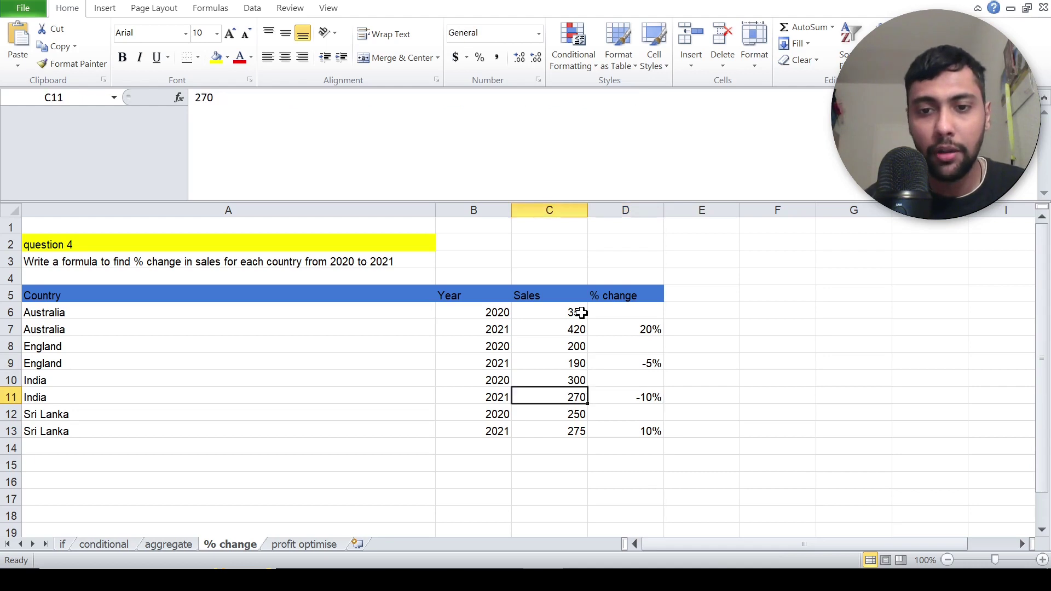
key("Down")
key("Down")
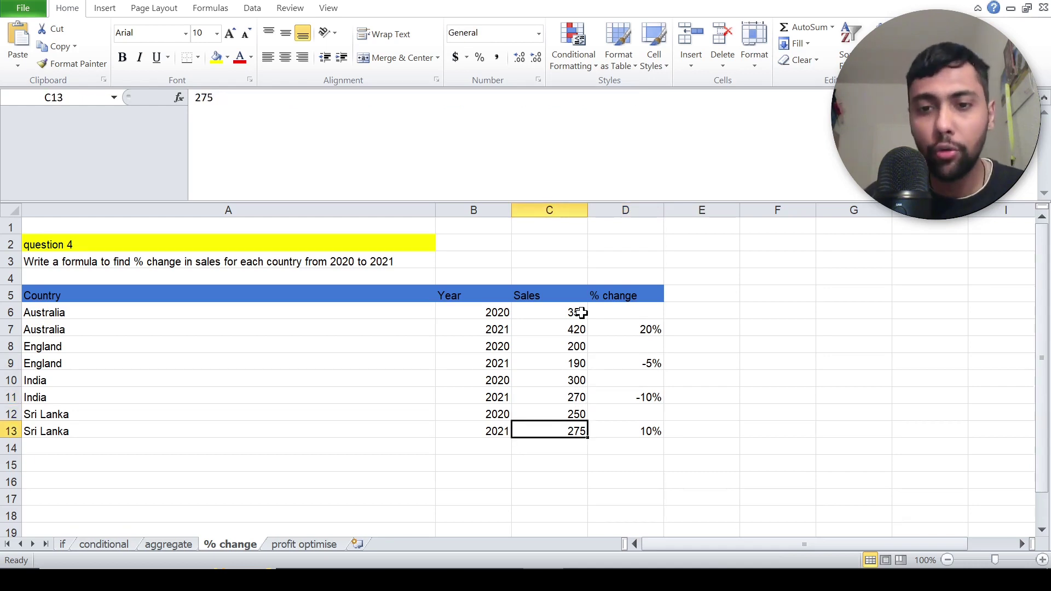
key("Right")
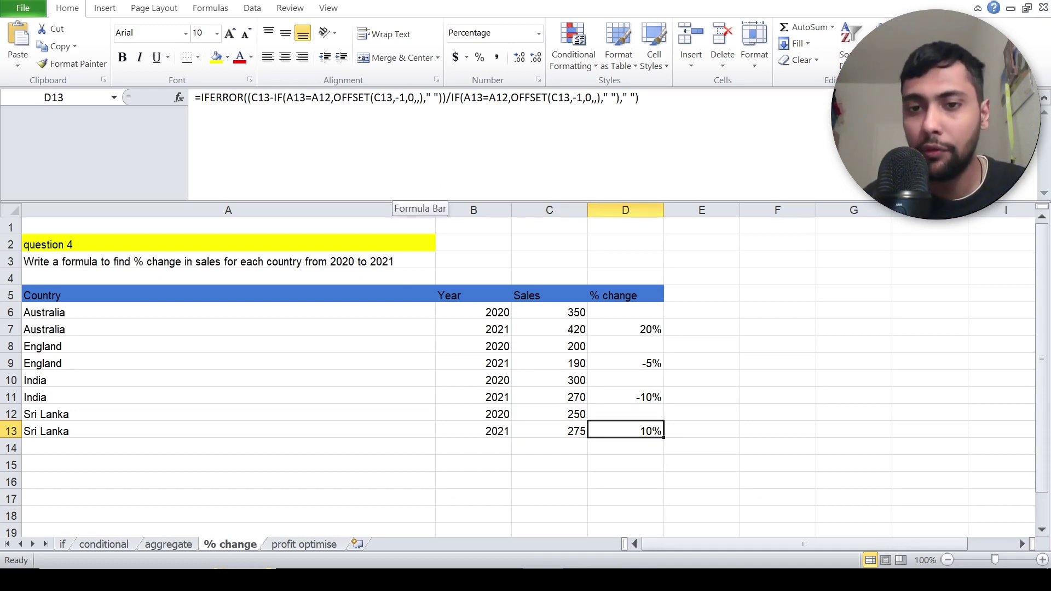
key("Up")
key("Up")
key("Up")
key("Up")
key("Up")
key("Up")
key("Up")
key("Down")
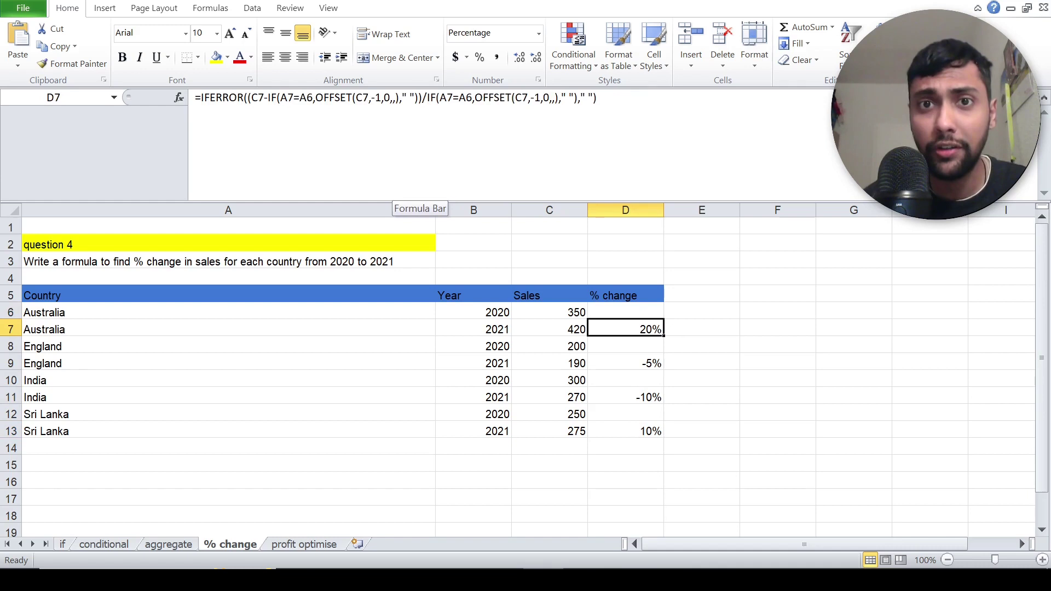
Step: On the profit optimise sheet, review question 5, Price 45 and Fixed Cost 100
left_click(327, 552)
left_click(225, 248)
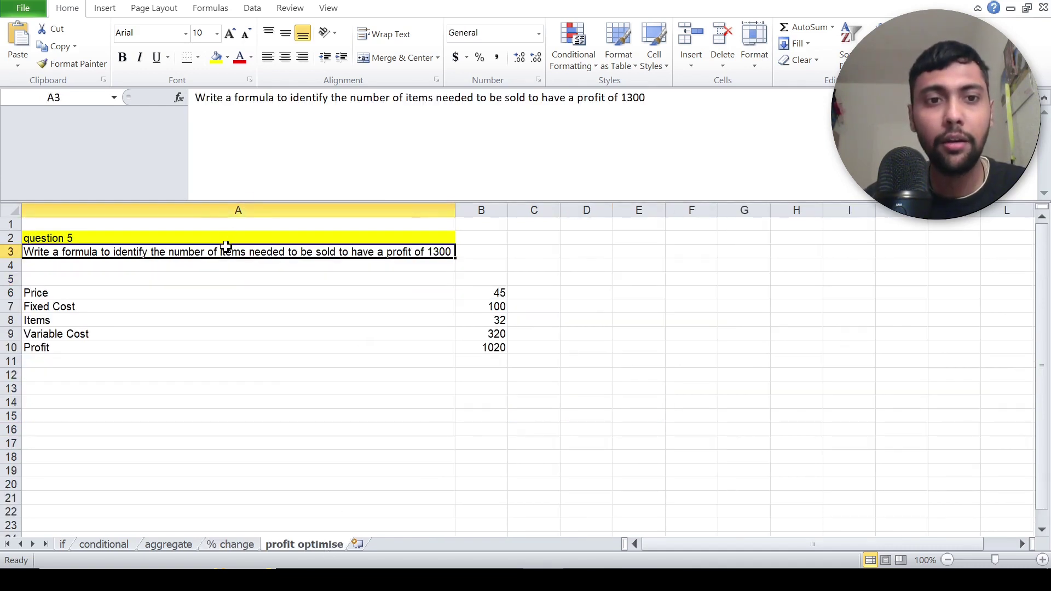
key("Up")
key("Down")
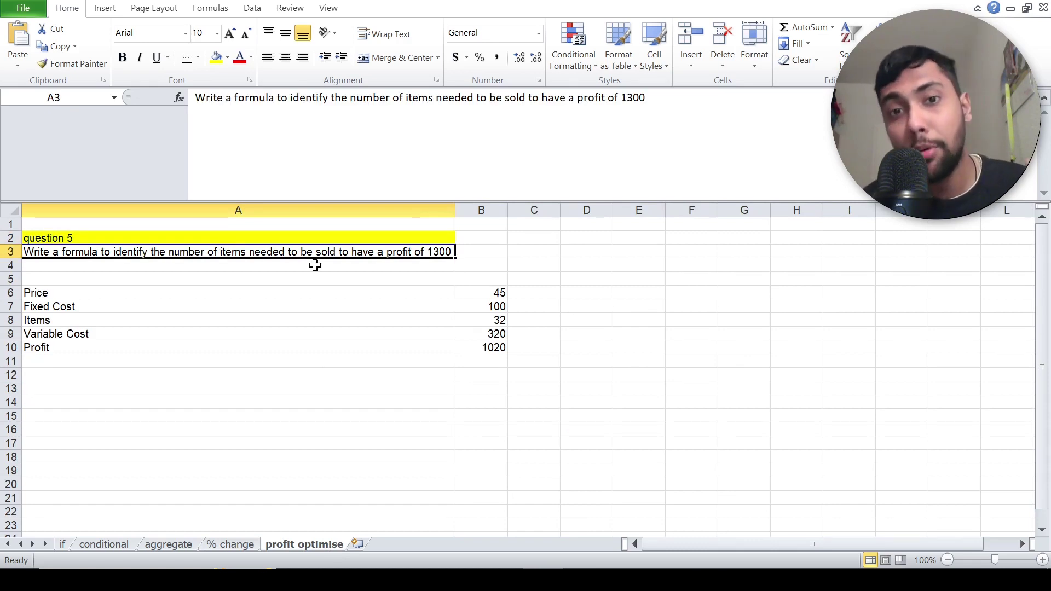
key("Down")
key("Down")
key("Down")
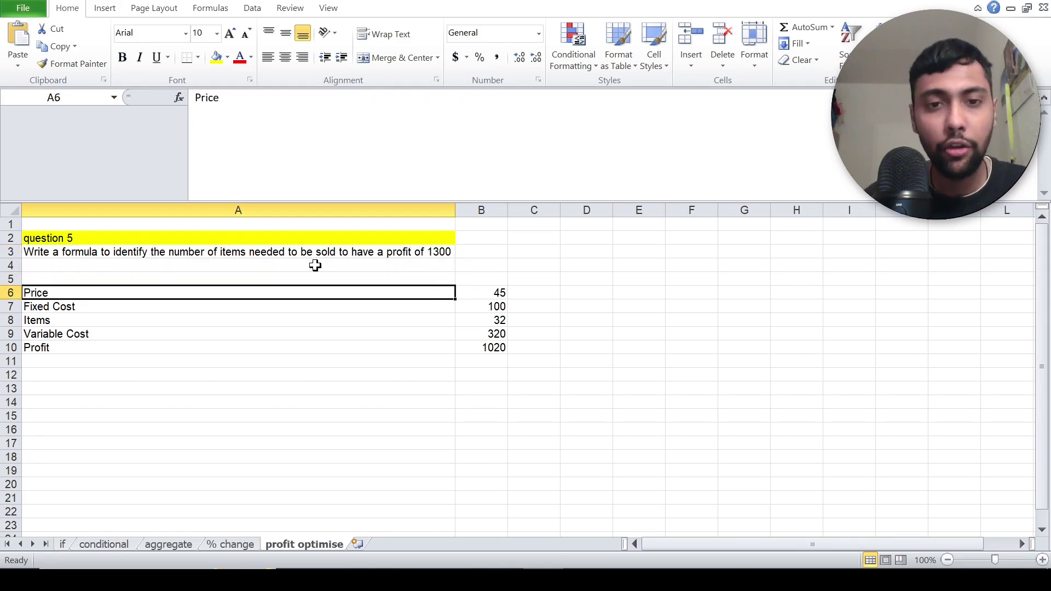
key("Right")
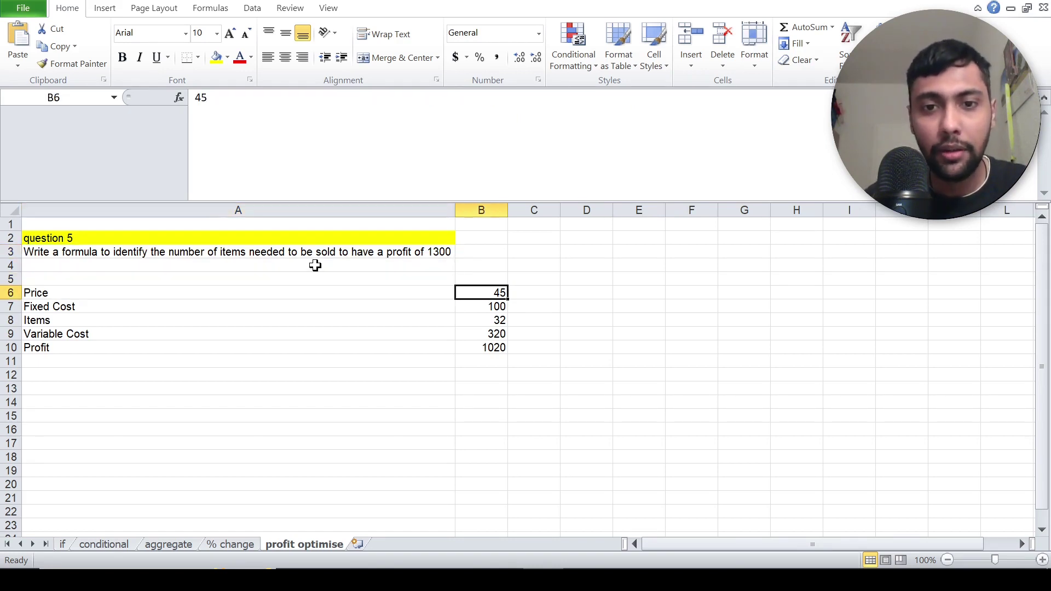
key("Down")
key("Down")
key("Left")
key("Up")
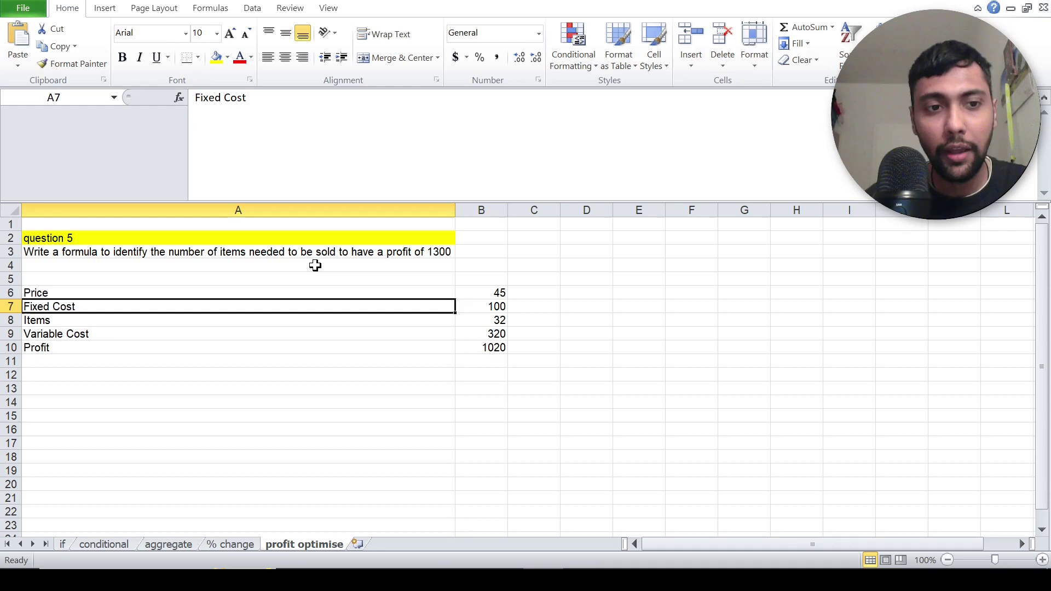
key("Right")
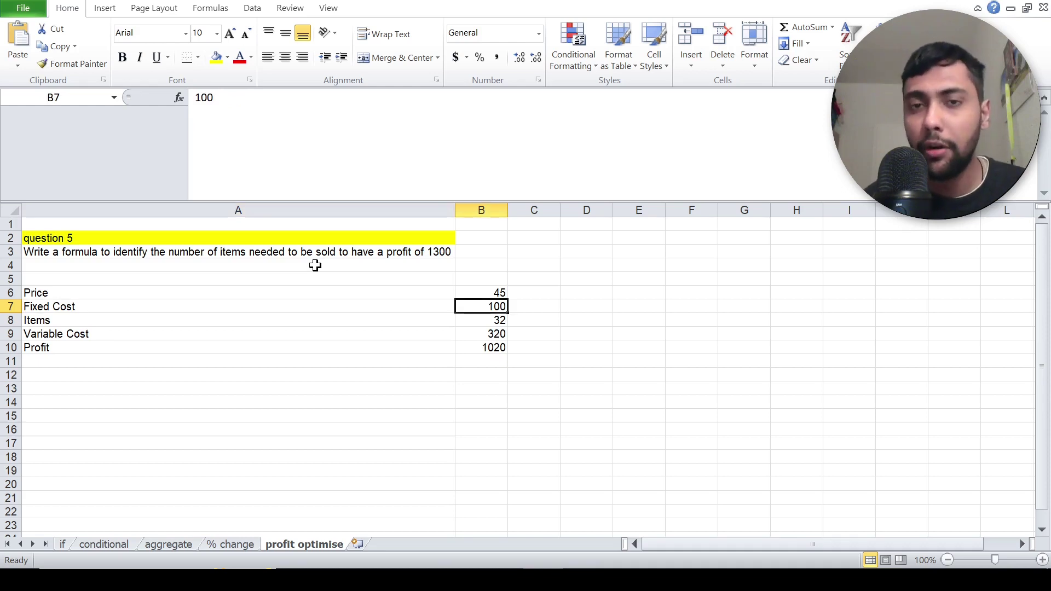
Step: Inspect the Variable Cost formula in B9, Items 32 in B8, and the Profit formula in B10
key("Down")
key("Down")
key("Left")
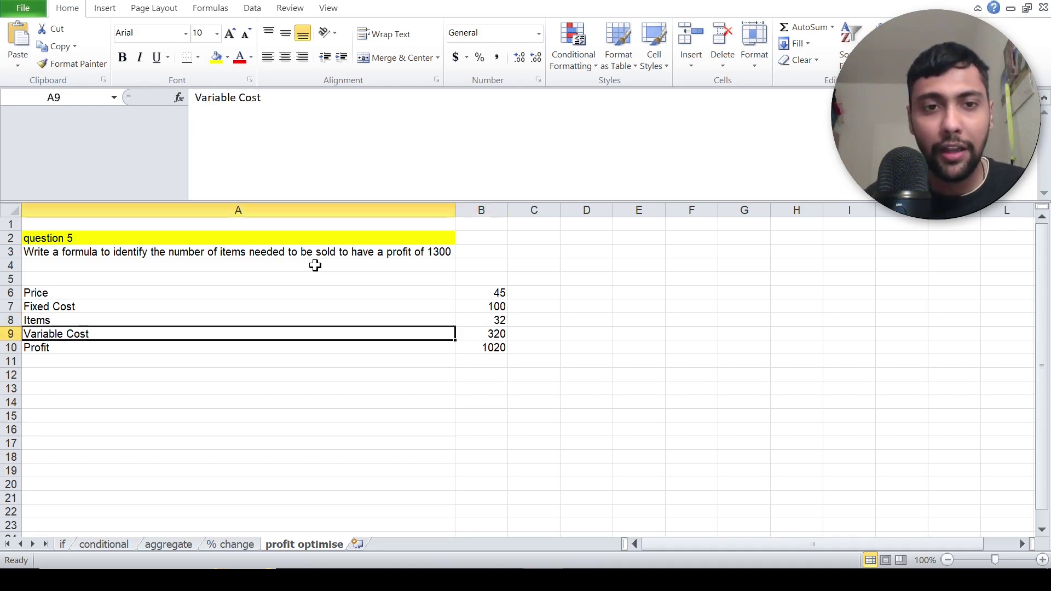
key("Right")
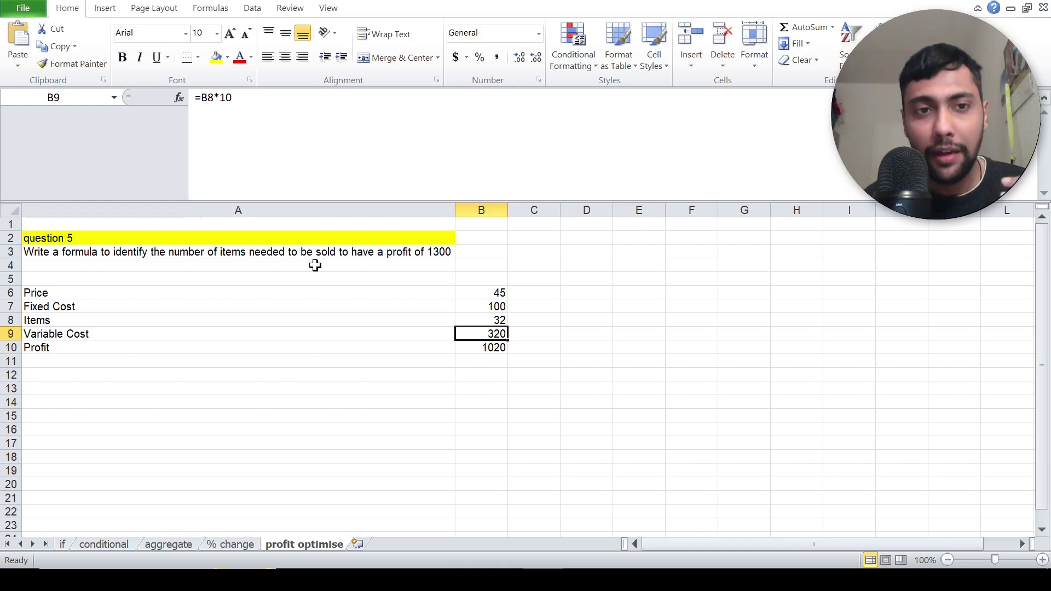
key("Up")
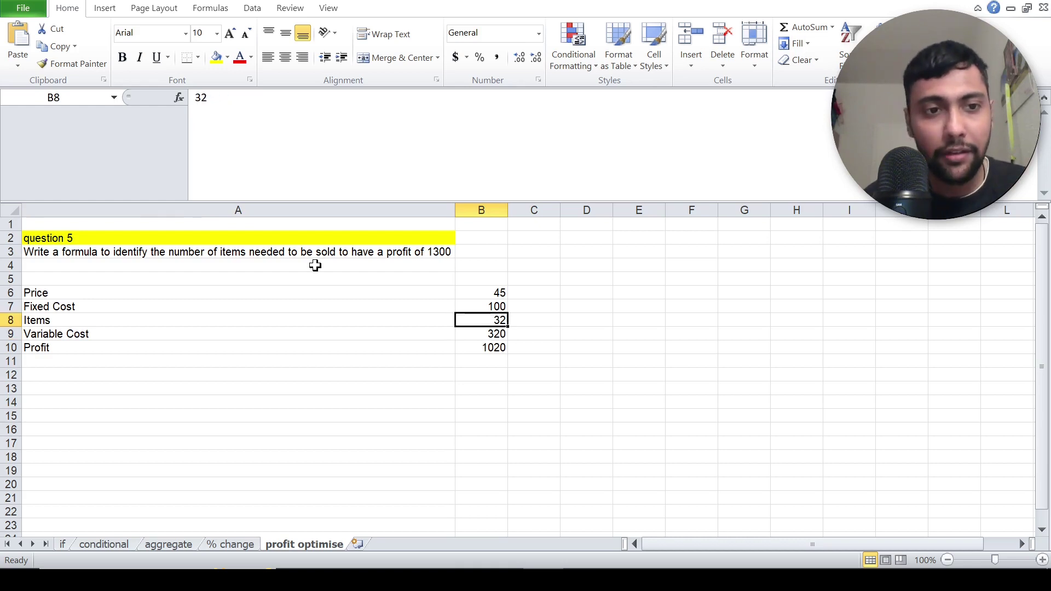
key("Down")
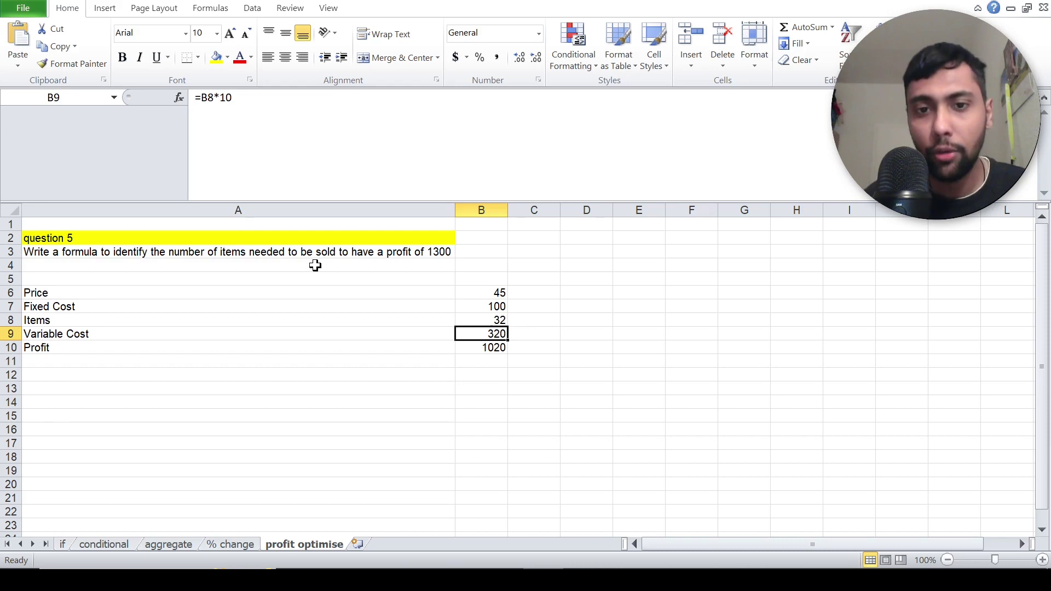
key("Down")
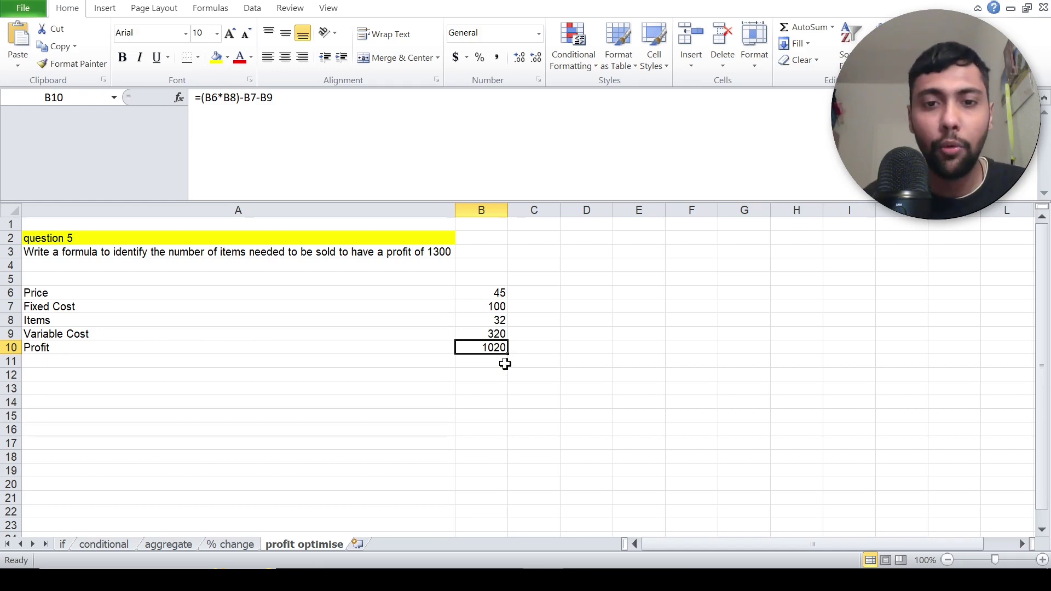
left_click(487, 321)
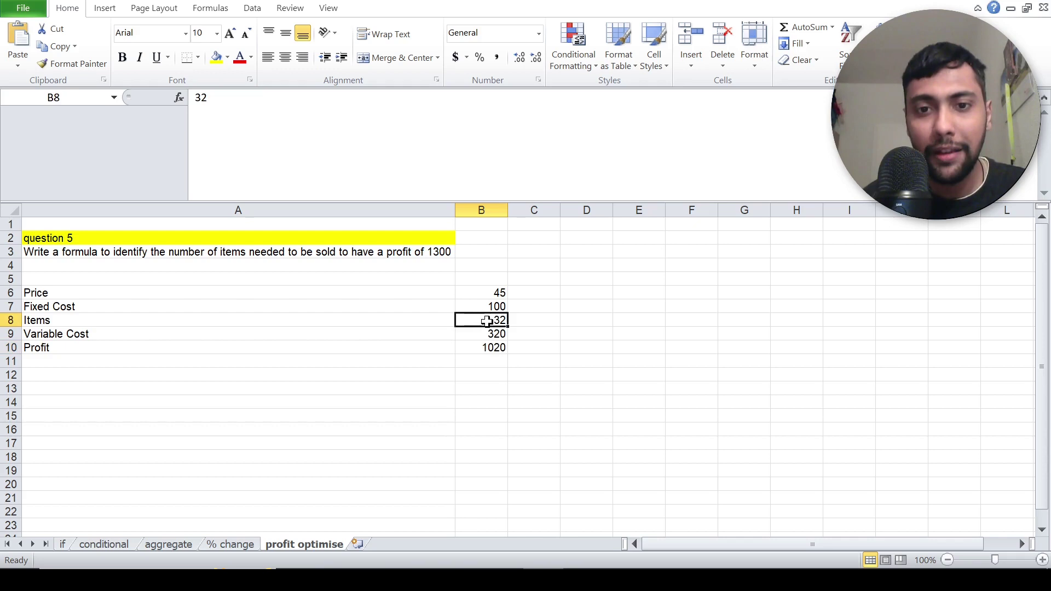
key("Down")
key("Down")
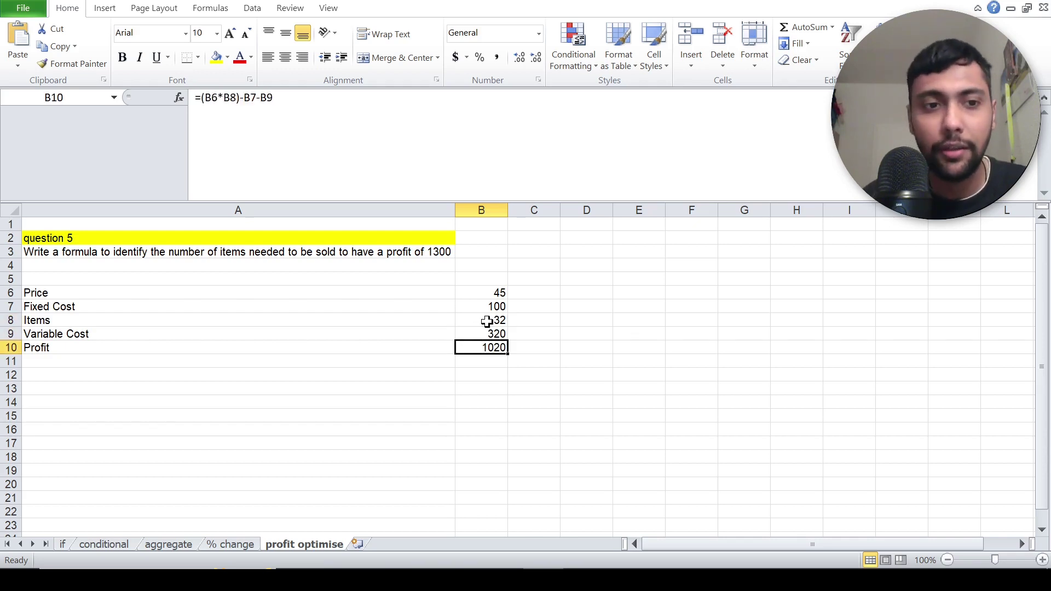
left_click(306, 317)
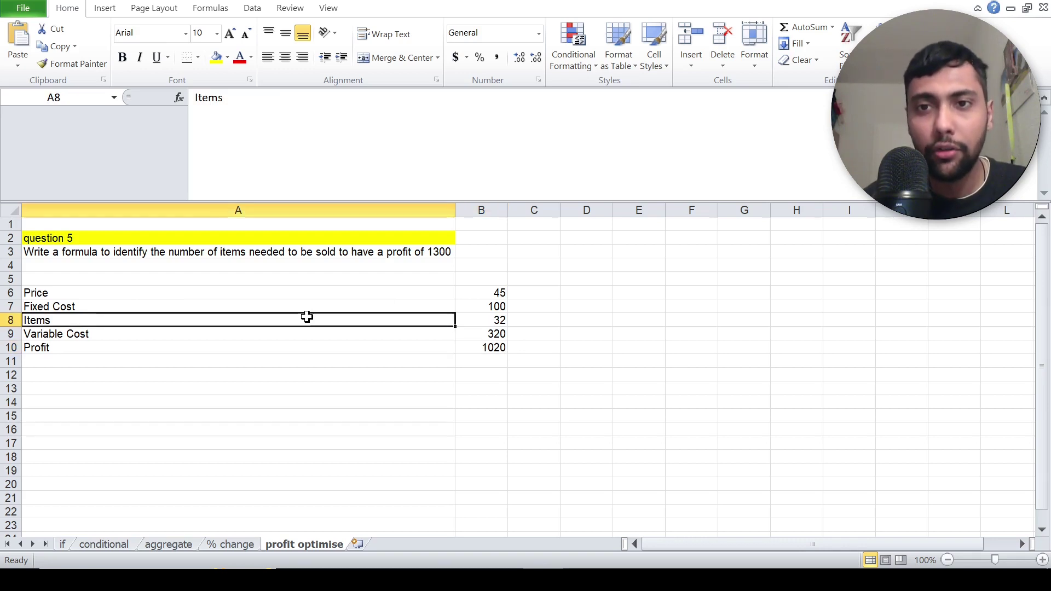
Step: Use Goal Seek to set B10 to 1300 by changing B8, and accept the result
left_click(251, 8)
left_click(652, 64)
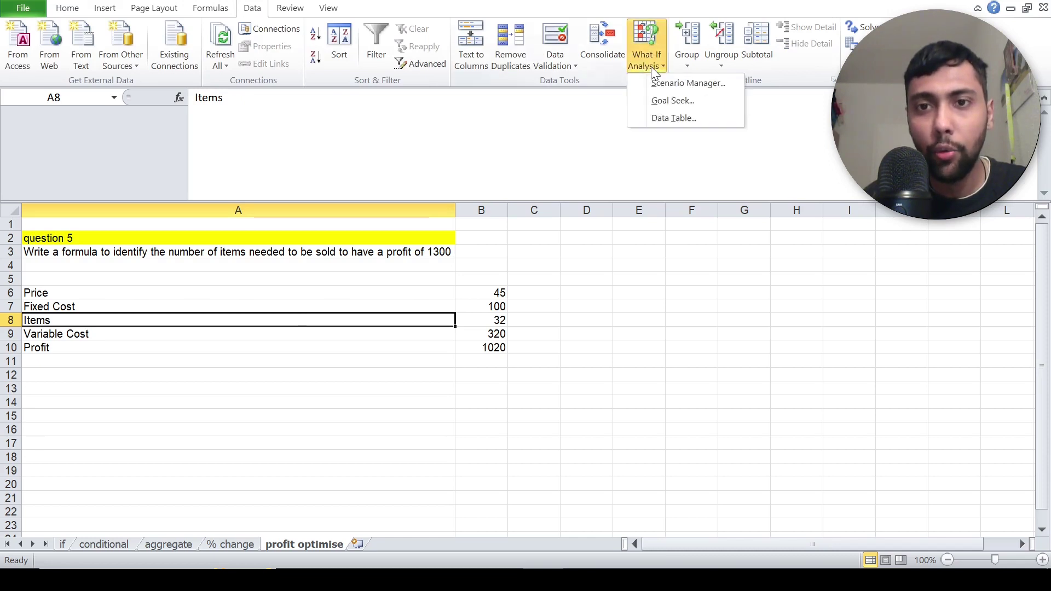
left_click(660, 102)
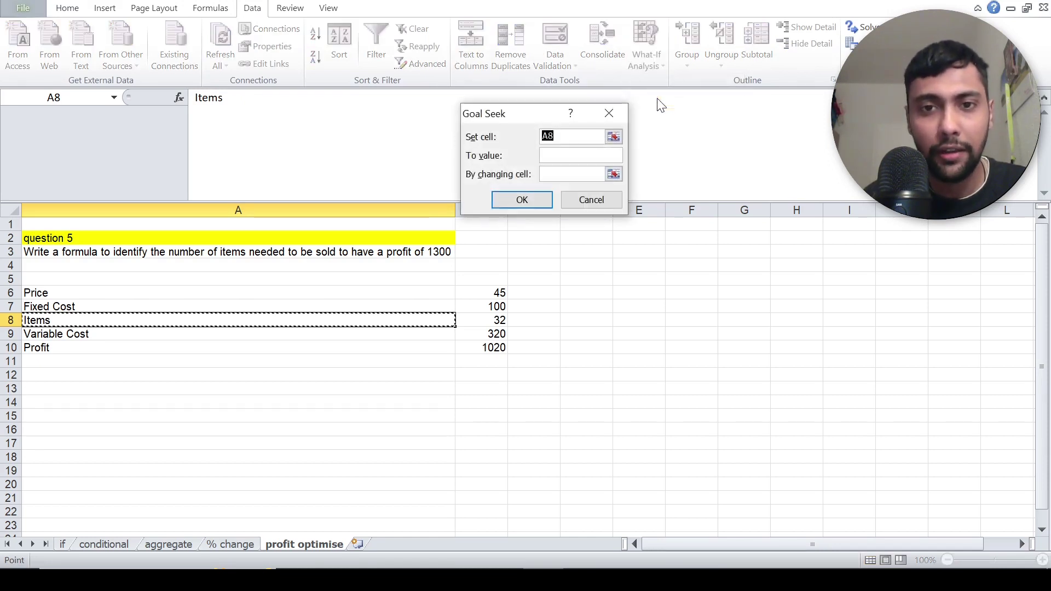
left_click(614, 137)
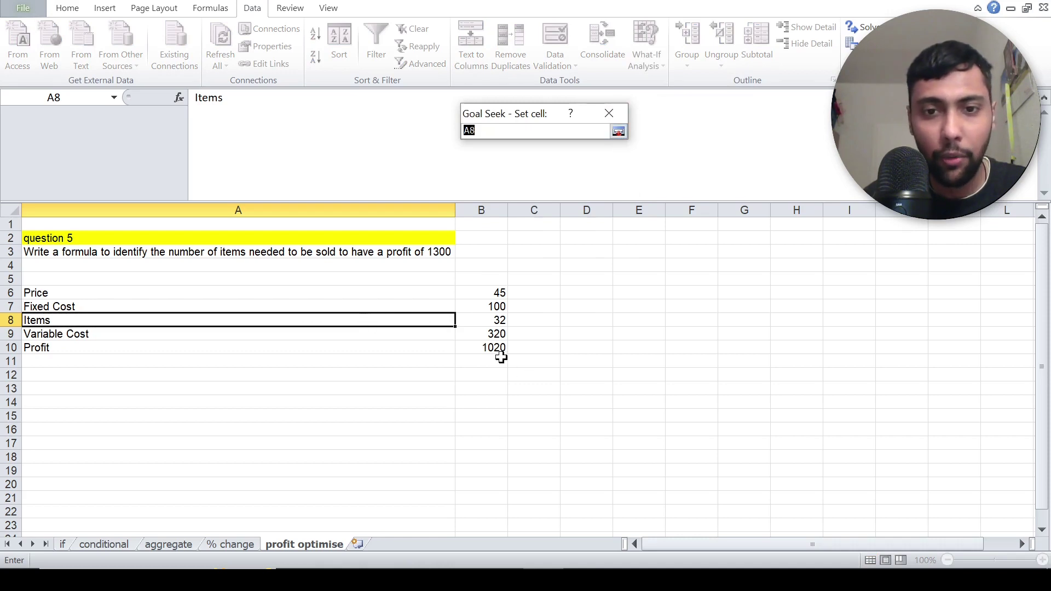
left_click(496, 346)
left_click(618, 131)
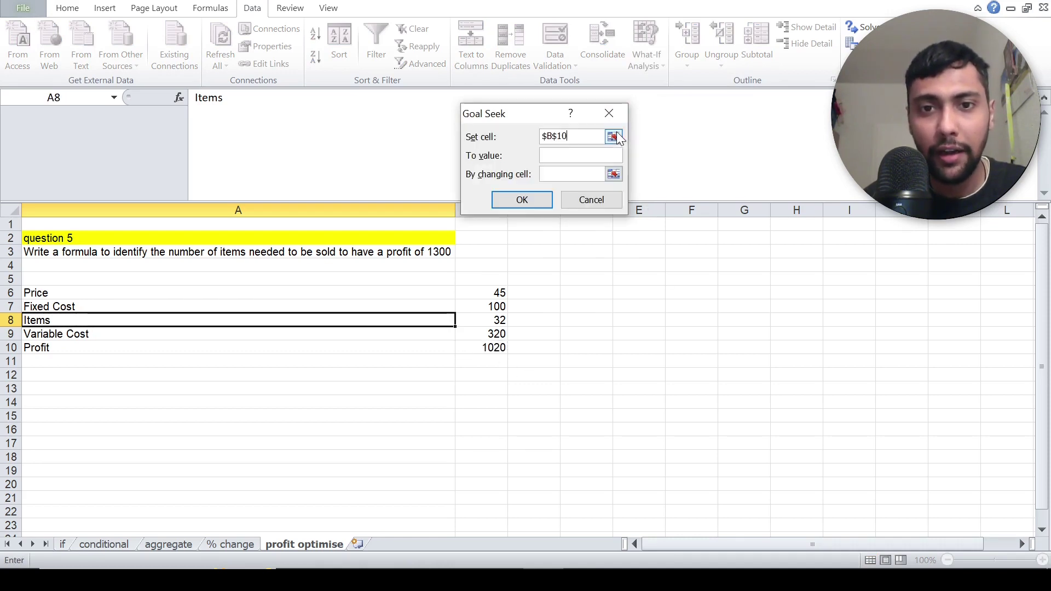
left_click(580, 156)
type("1300")
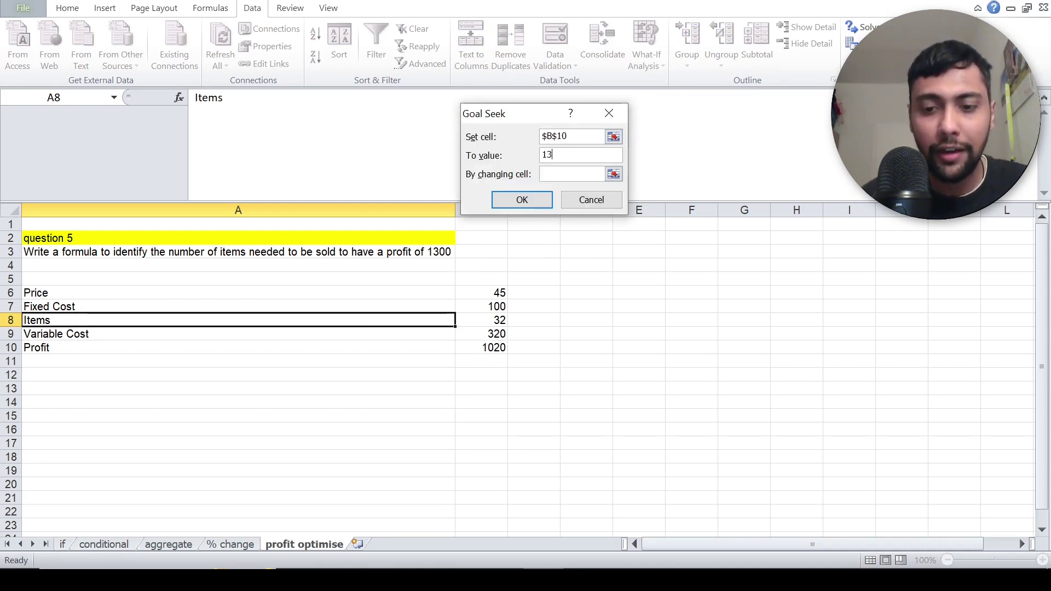
left_click(614, 174)
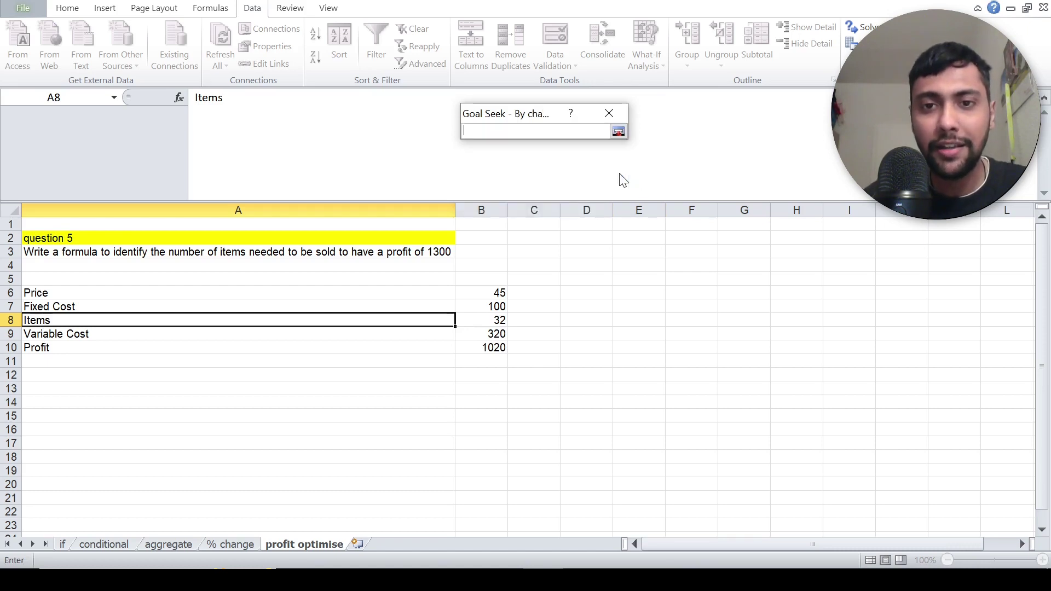
left_click(498, 320)
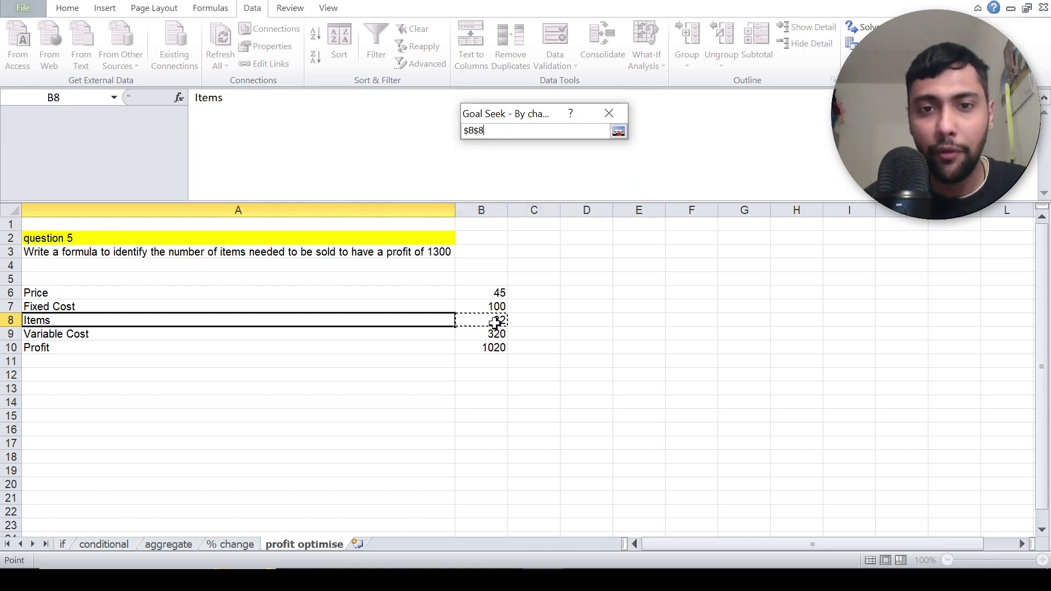
left_click(618, 132)
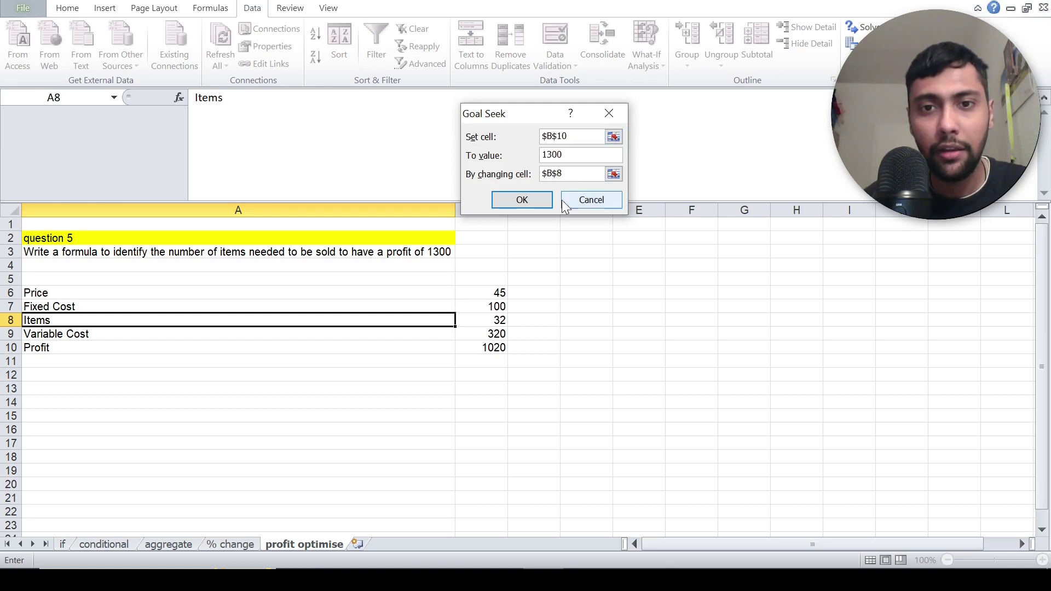
left_click(540, 206)
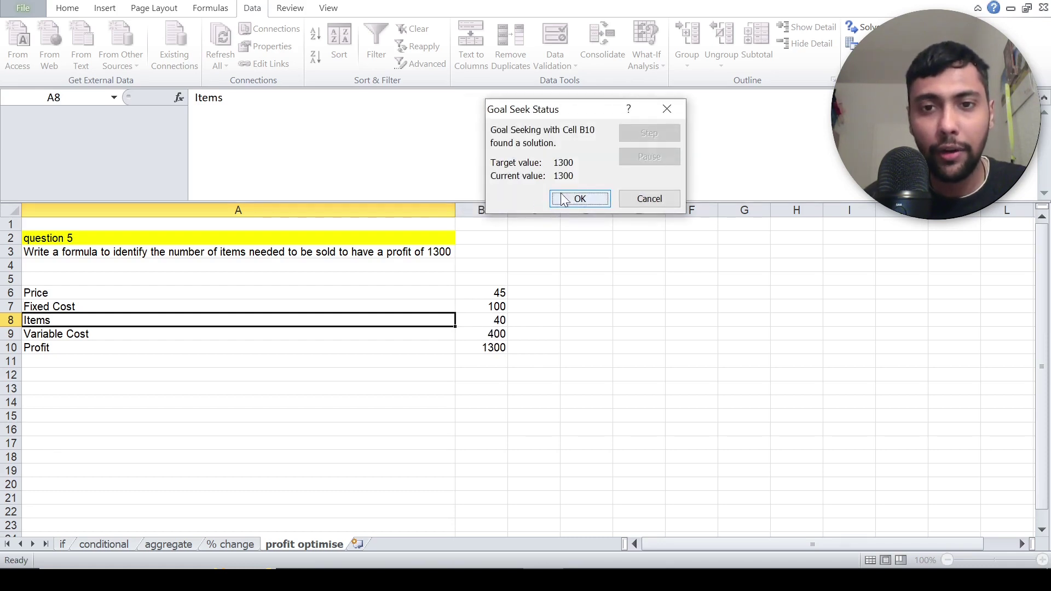
left_click(579, 199)
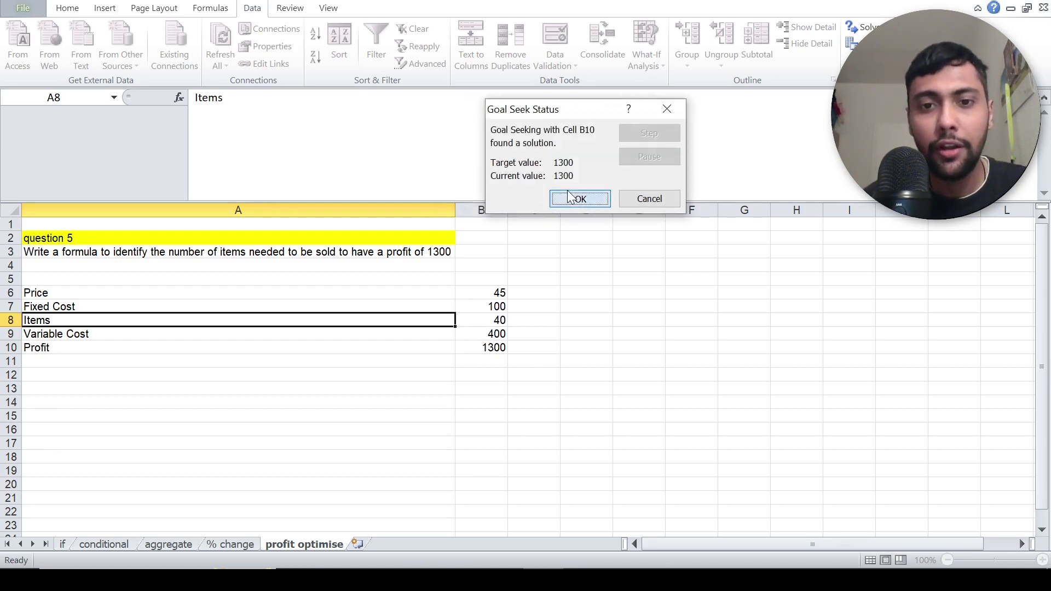
key("Right")
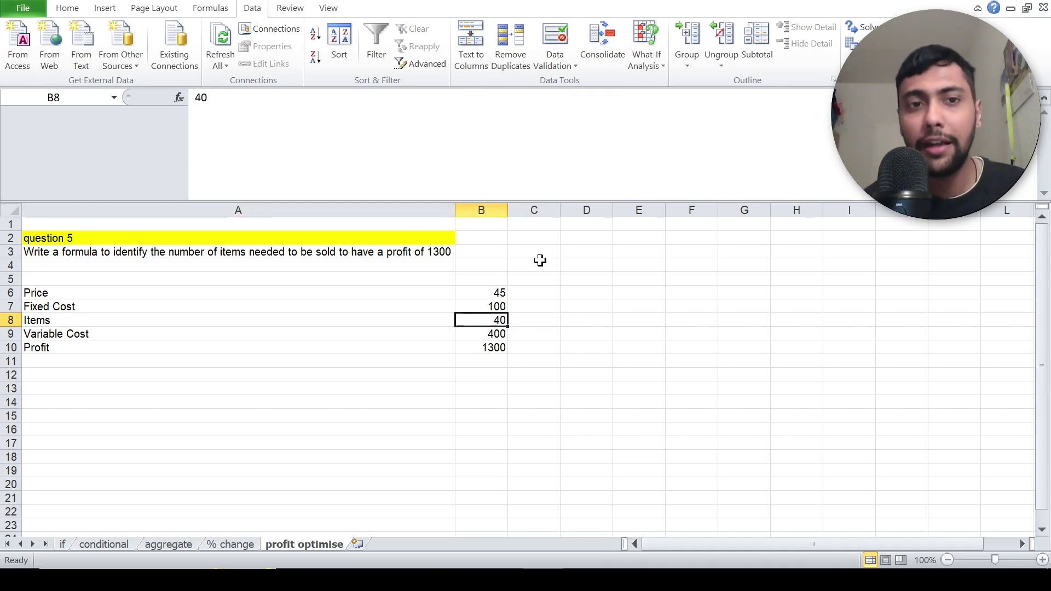
key("Left")
key("Right")
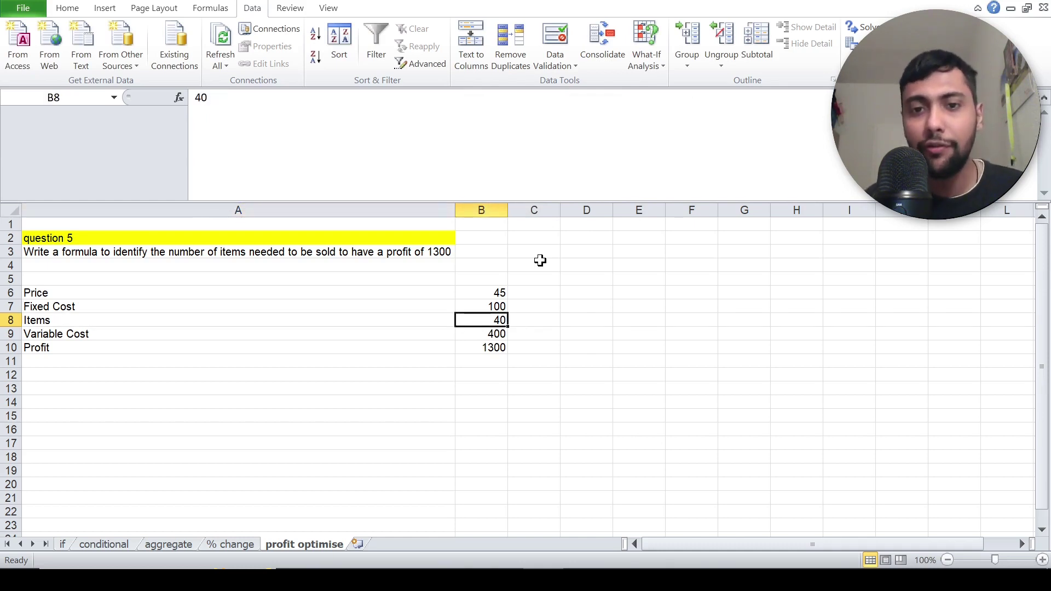
key("Down")
key("Down")
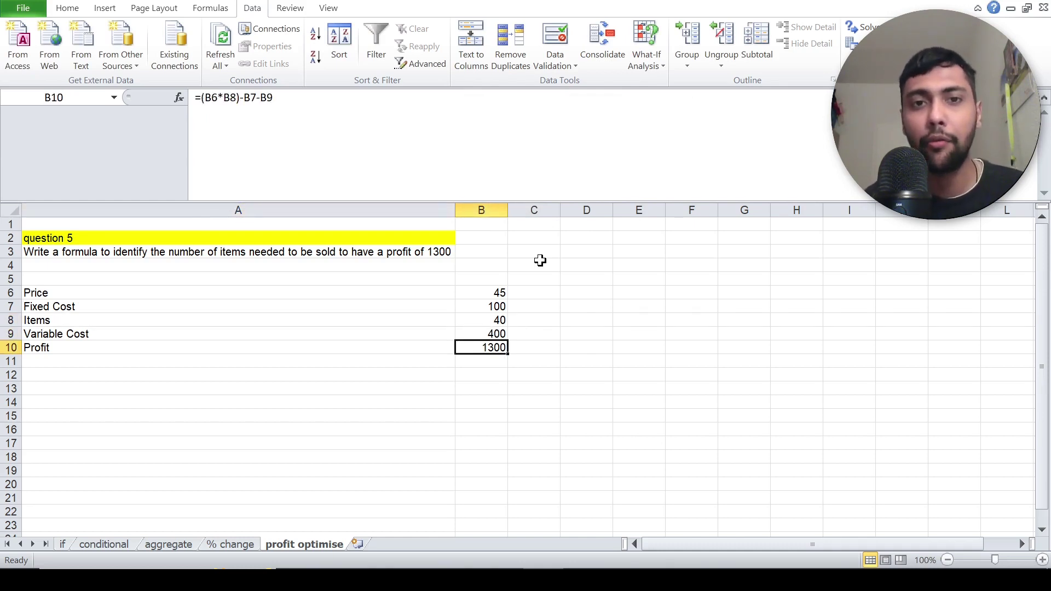